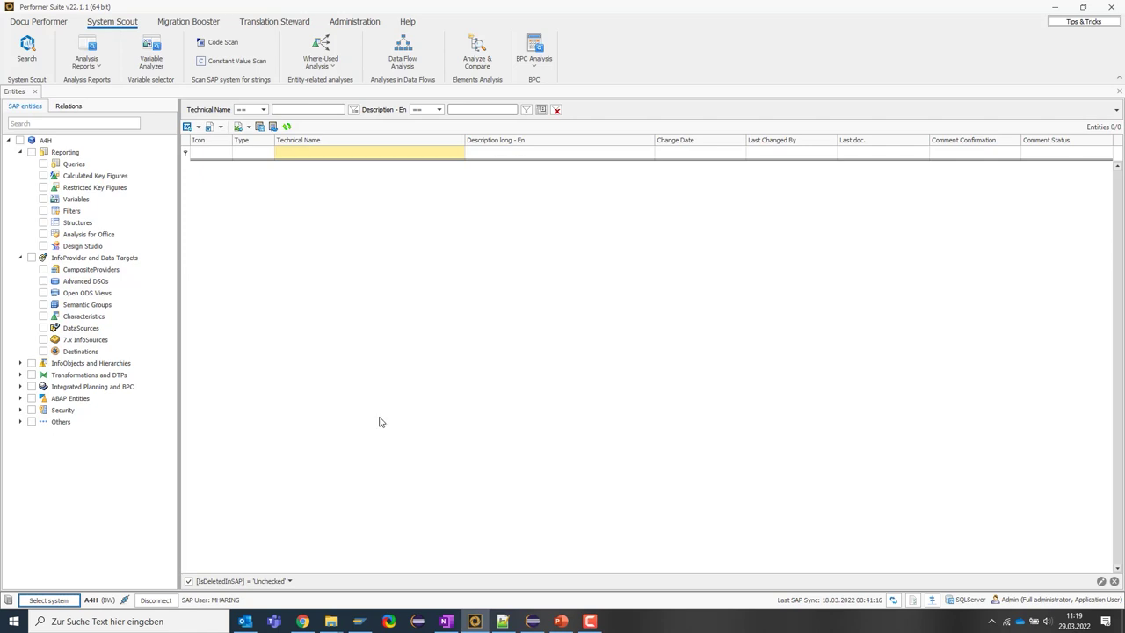
# - Tick Queries under Reporting to list all 252 A4H queries, such as /IMO/V_CCA01_Q0001
pyautogui.click(31, 53)
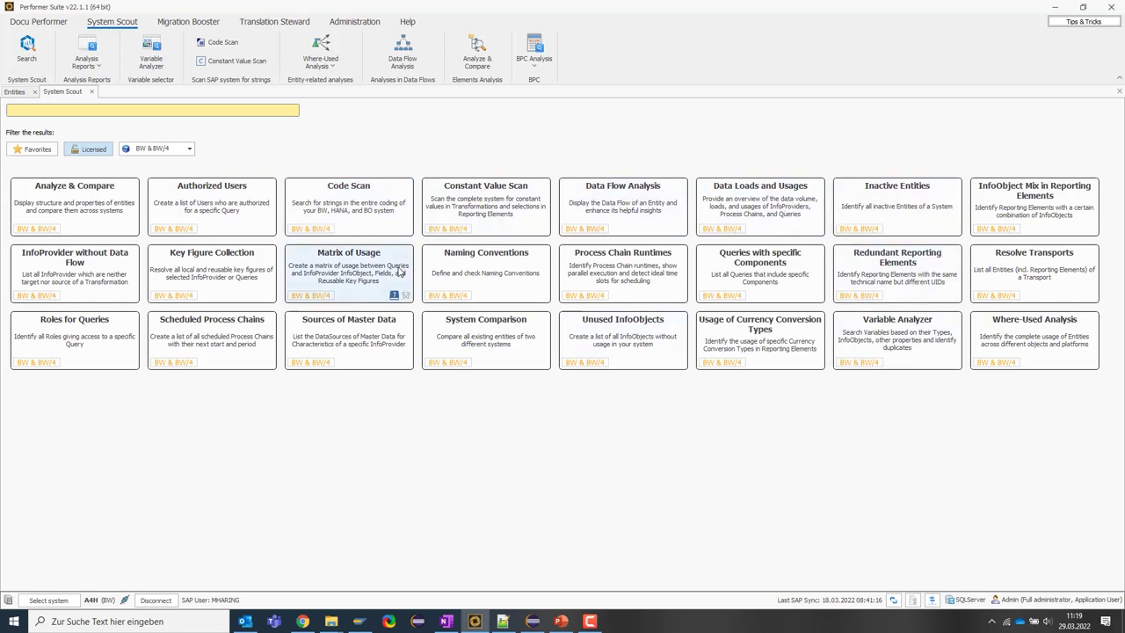
pyautogui.click(20, 93)
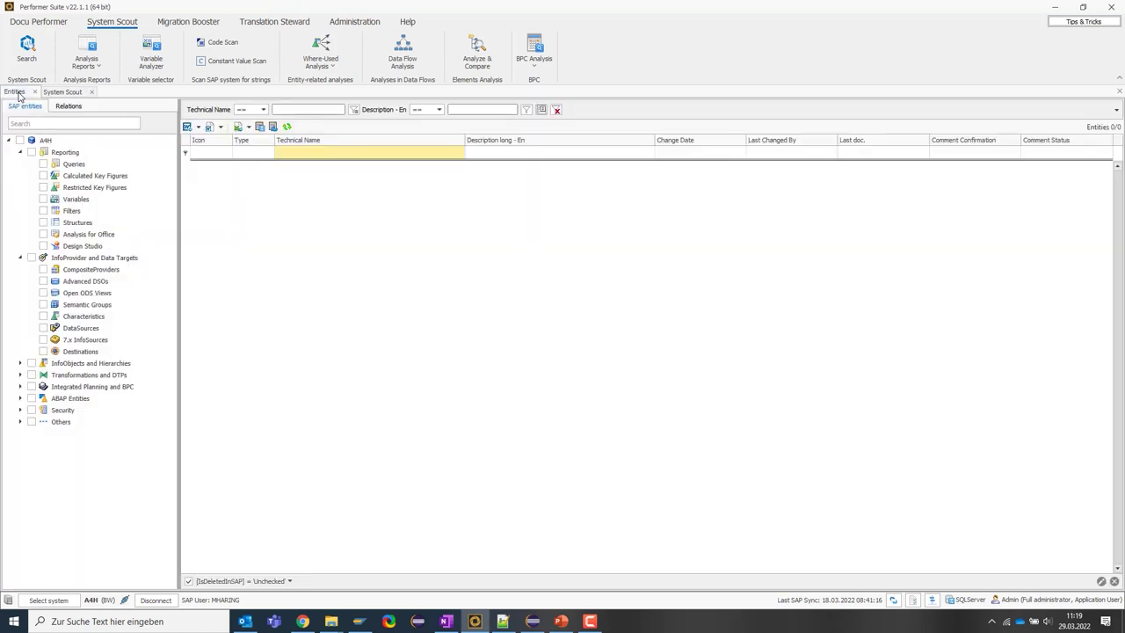
pyautogui.click(43, 163)
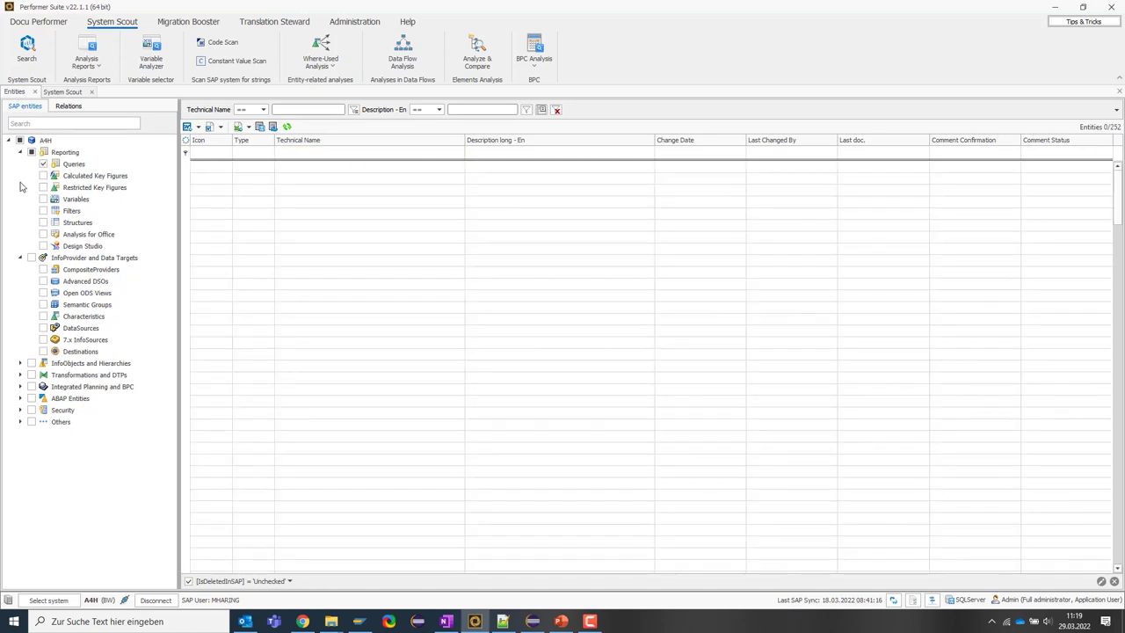
# - Filter the query list by technical name ZPURV01 and select ZPURV01_REP_001
pyautogui.click(295, 153)
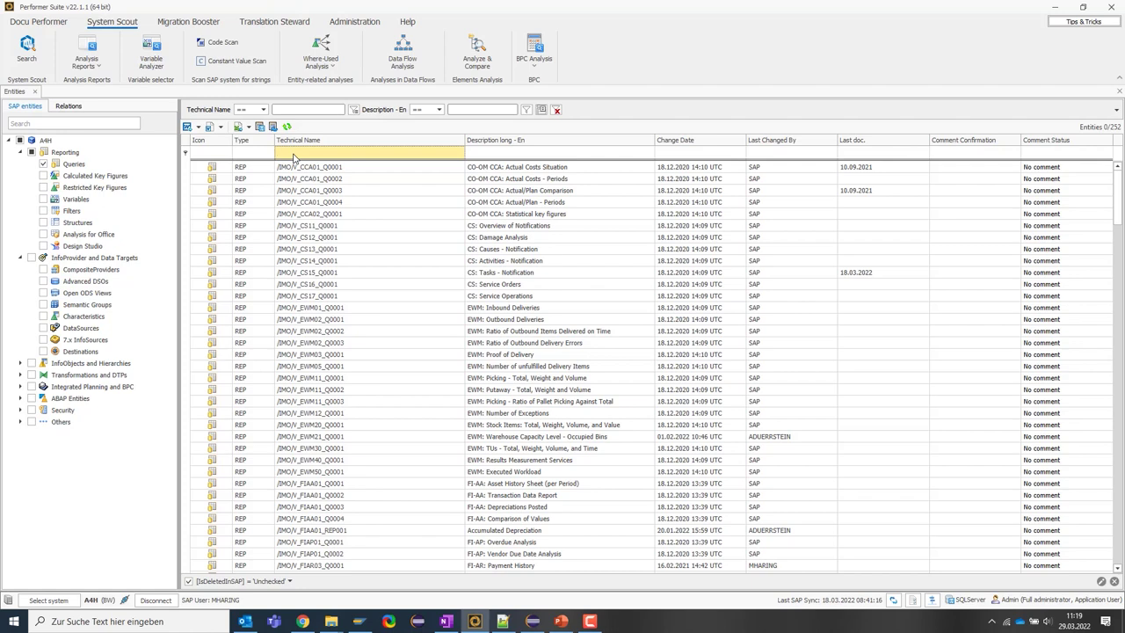
pyautogui.write('ZPURV01')
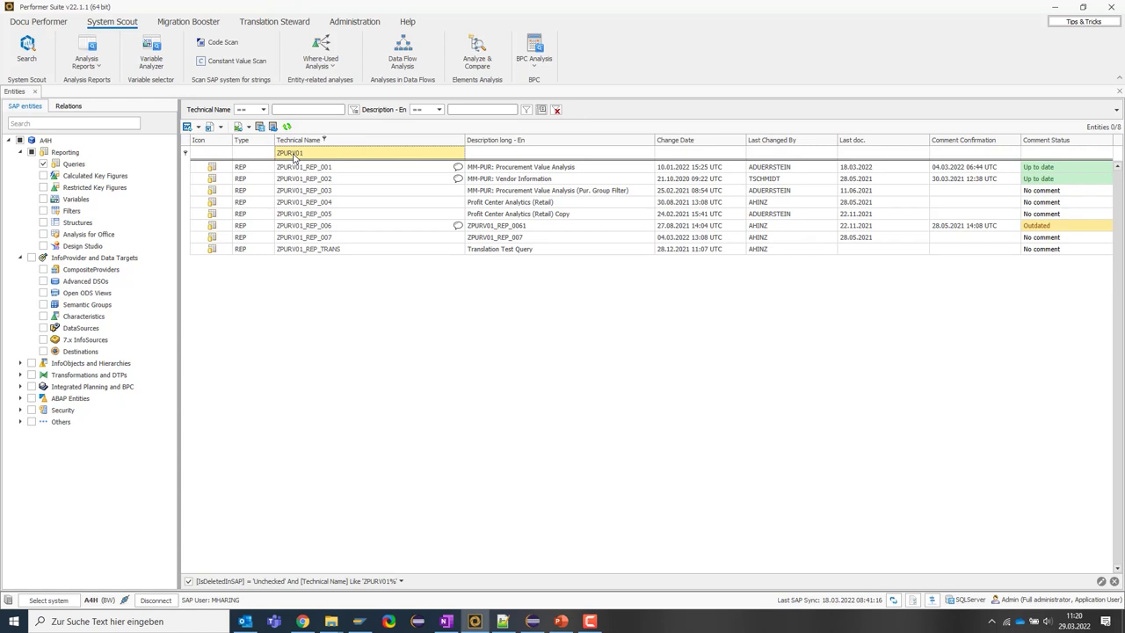
pyautogui.click(304, 167)
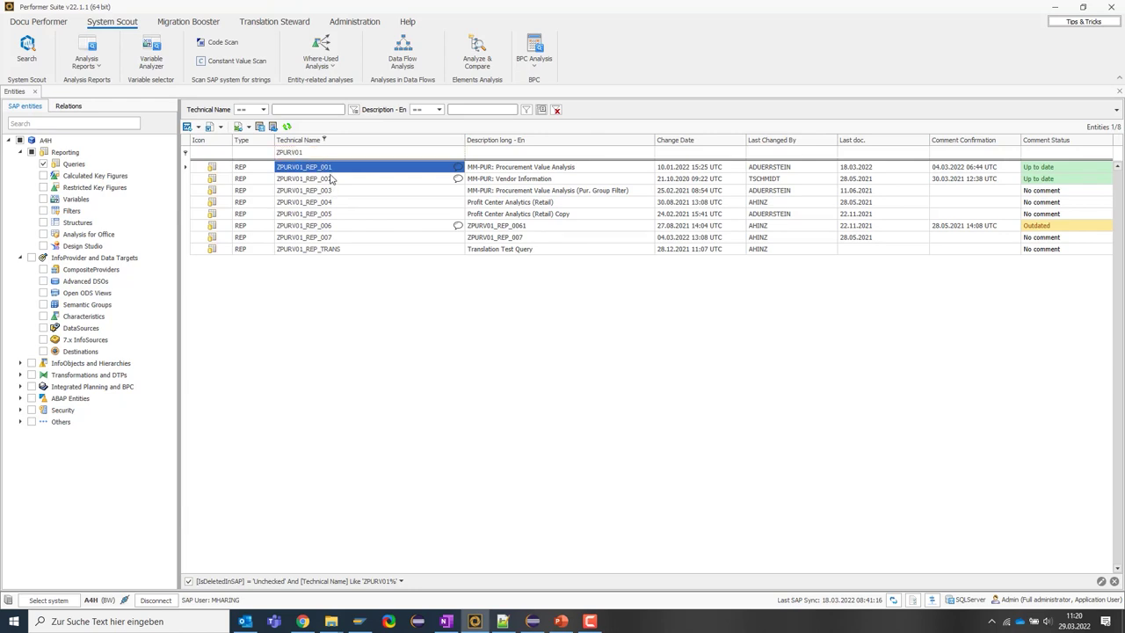
pyautogui.click(502, 170)
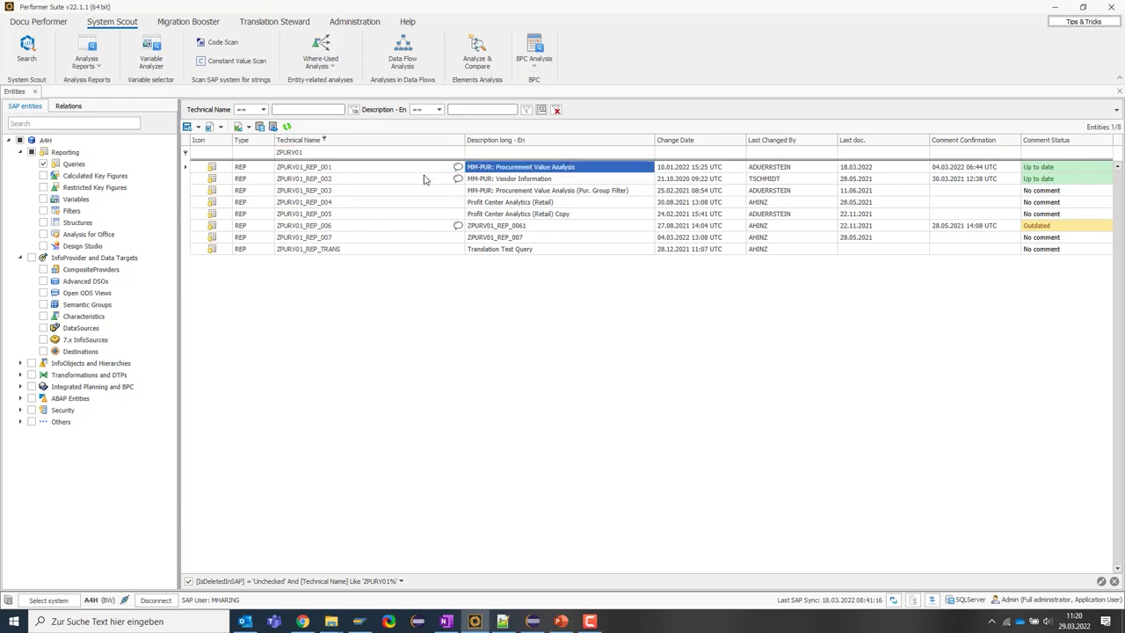
pyautogui.click(390, 167)
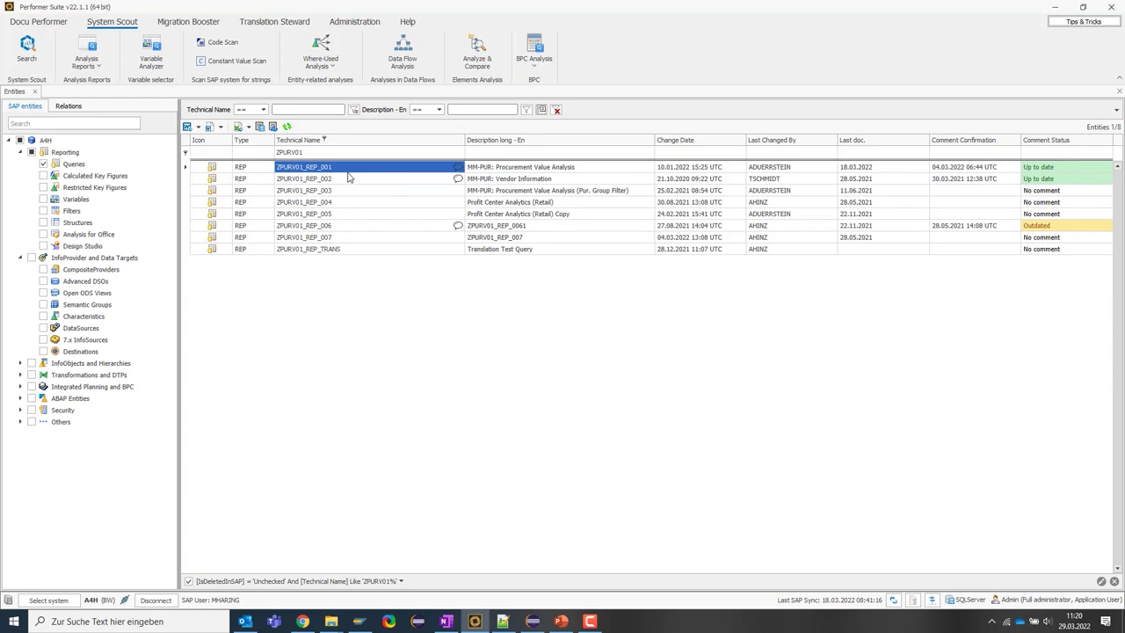
# - Generate the online data flow for ZPURV01_REP_001, down to the Z_2LIS_02 purchasing sources
pyautogui.rightClick(350, 169)
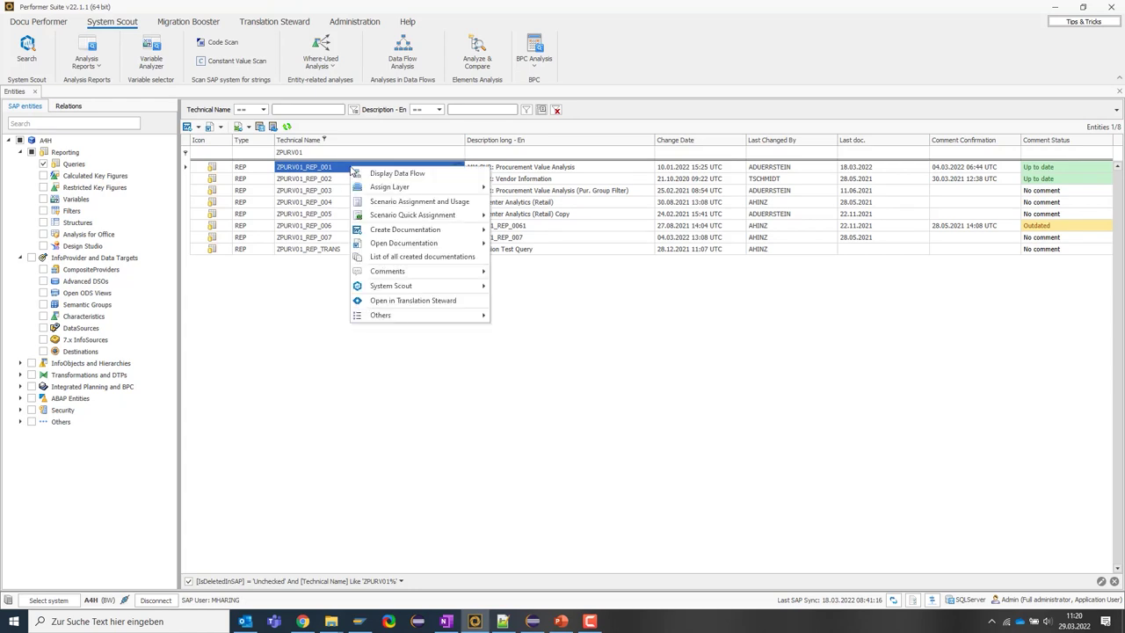
pyautogui.click(424, 174)
pyautogui.click(431, 318)
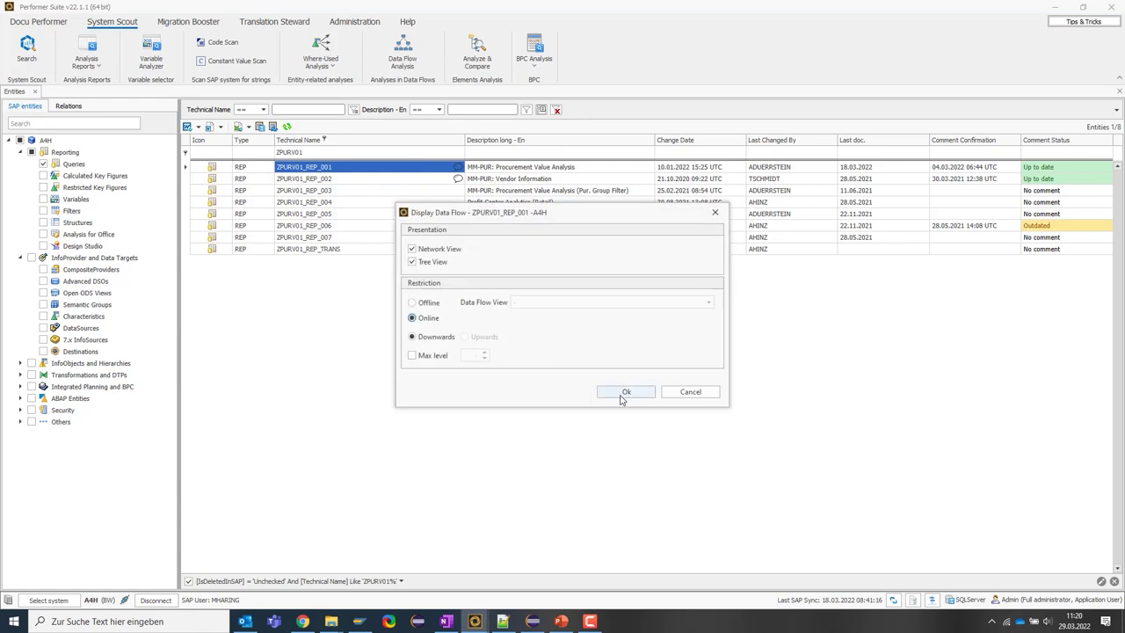
pyautogui.click(626, 392)
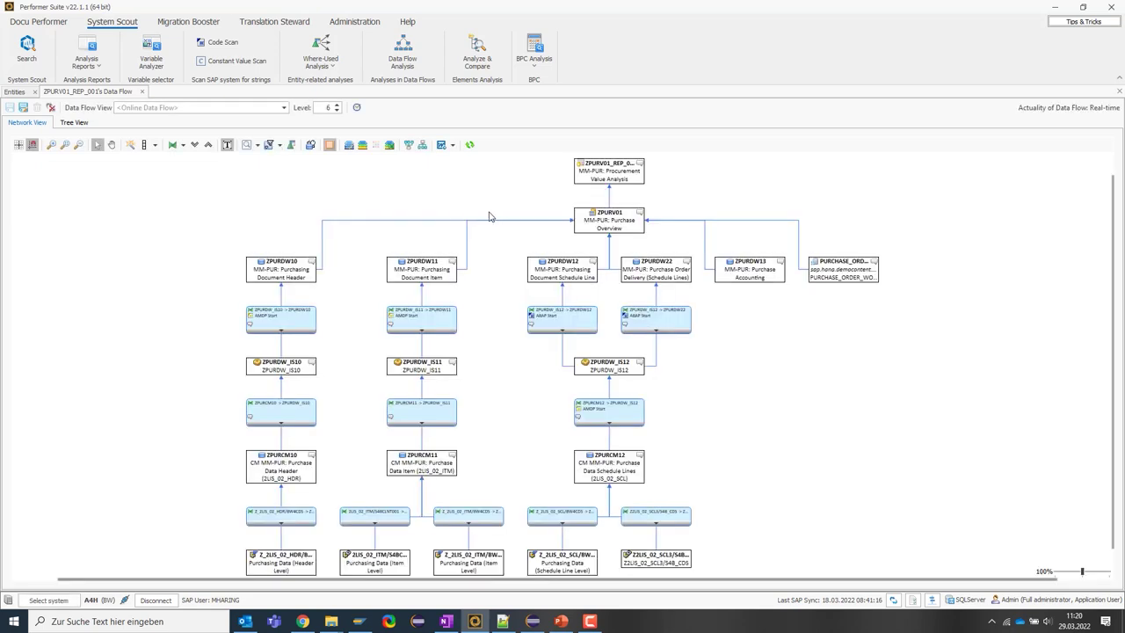
pyautogui.click(608, 172)
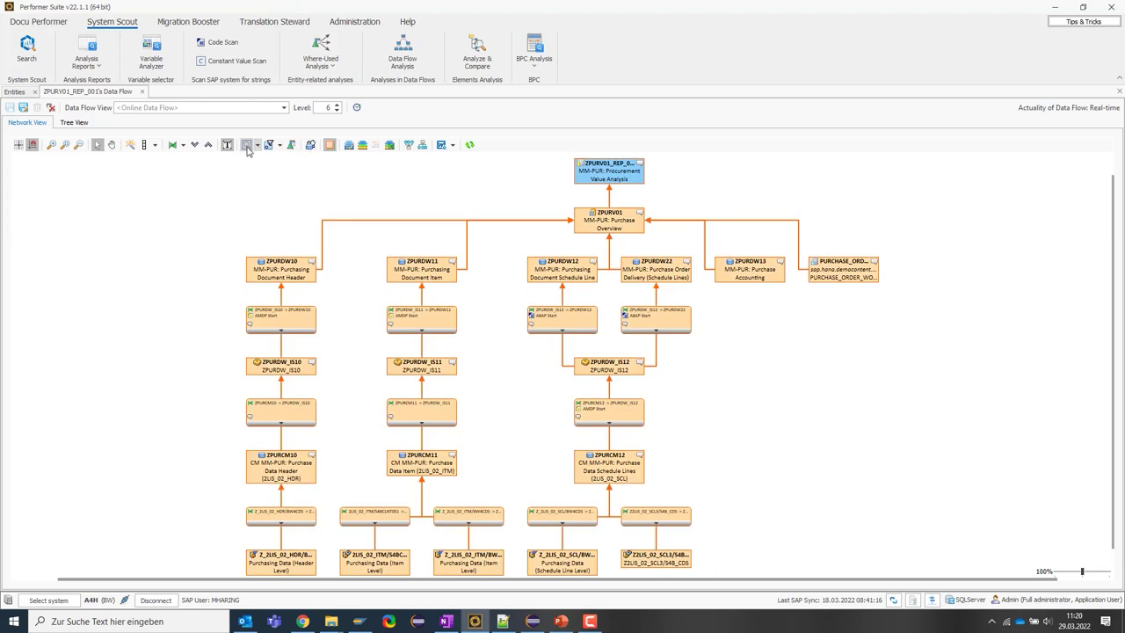
pyautogui.click(329, 145)
pyautogui.click(620, 218)
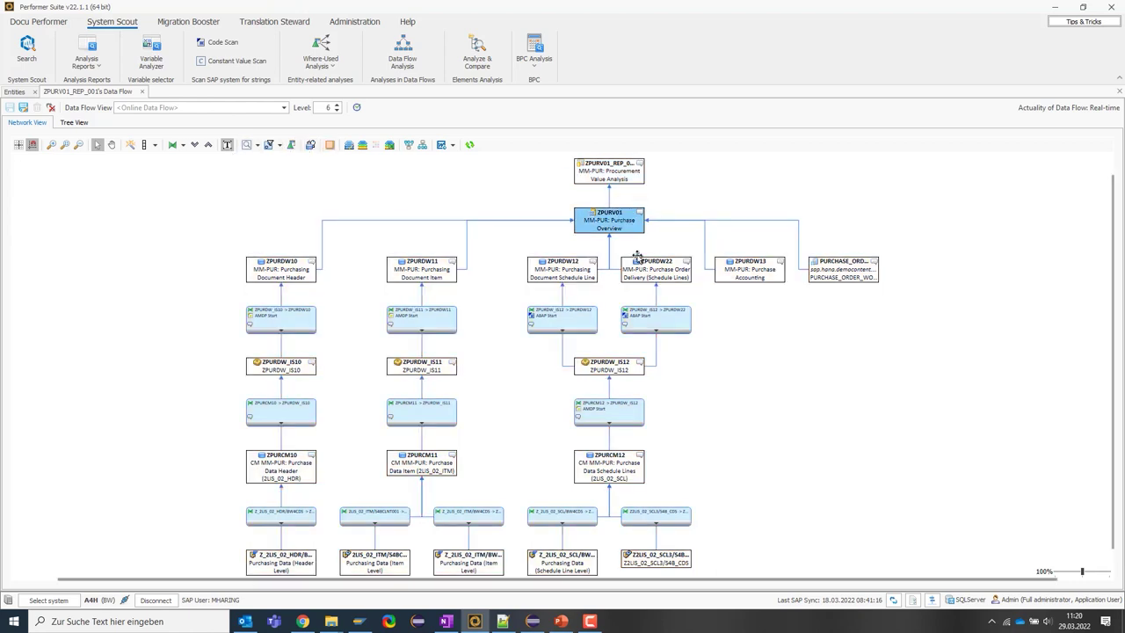
pyautogui.click(276, 266)
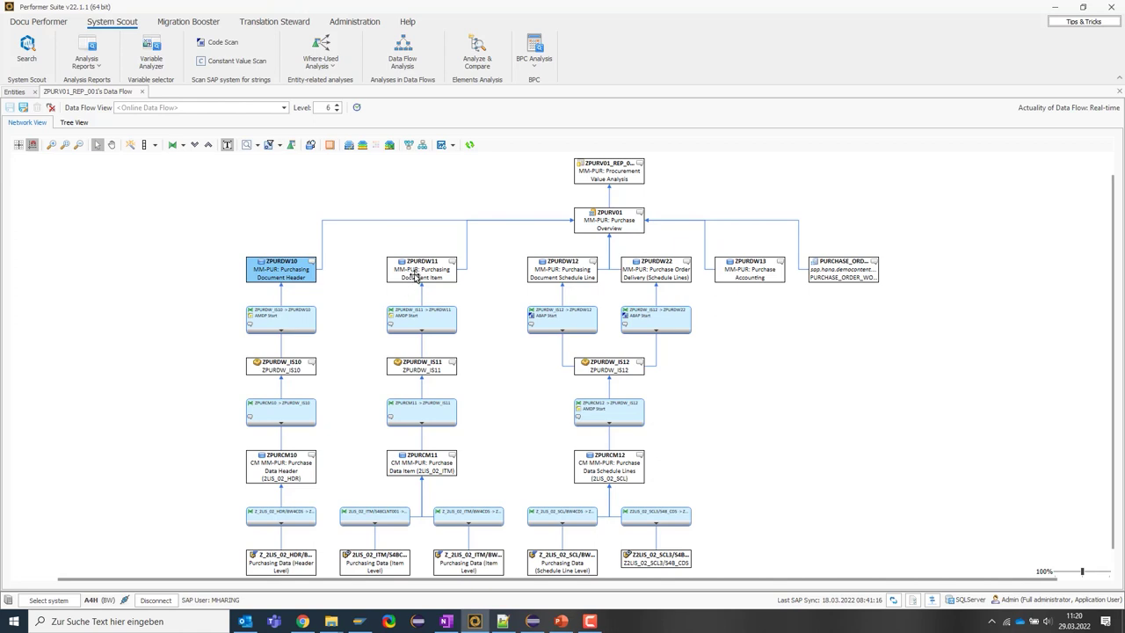
pyautogui.click(433, 270)
pyautogui.click(564, 271)
pyautogui.click(659, 276)
pyautogui.click(743, 266)
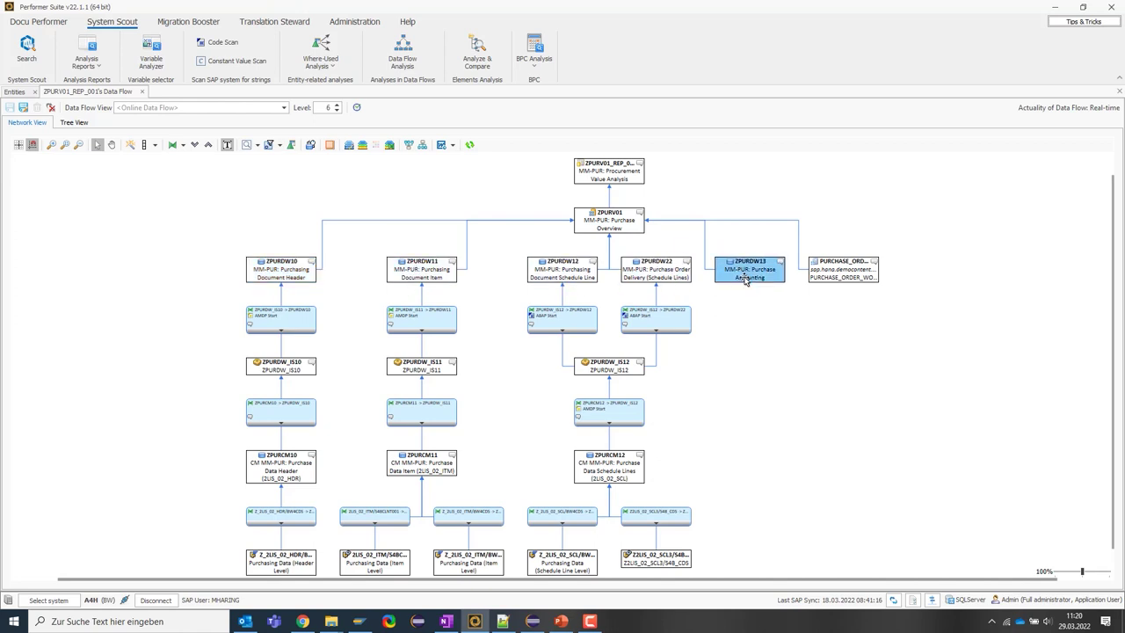
pyautogui.click(827, 271)
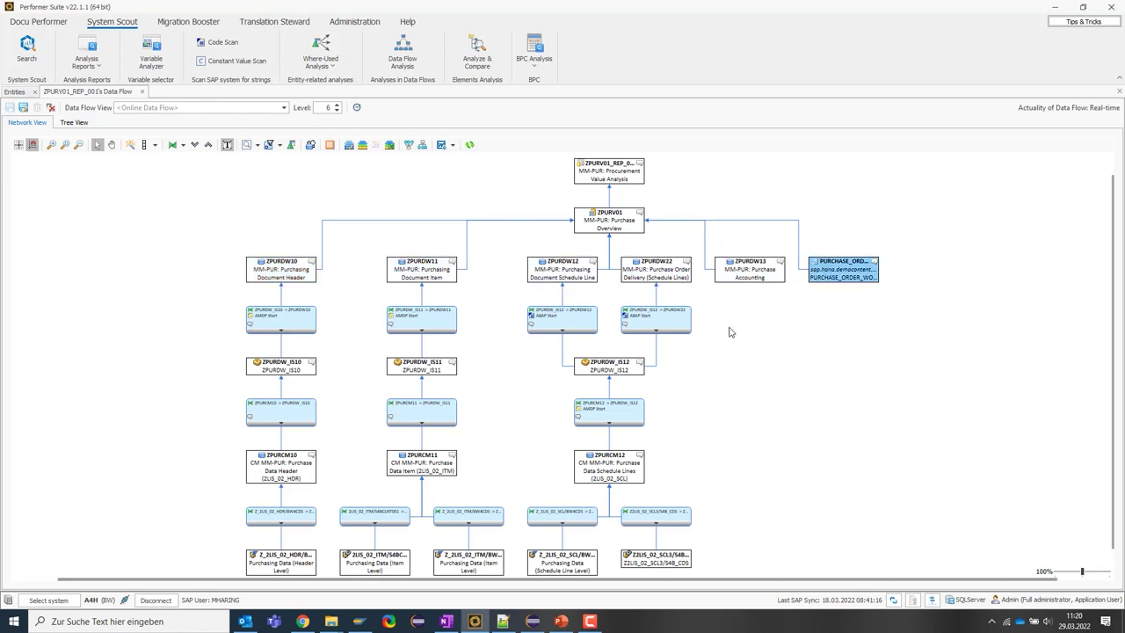
pyautogui.moveTo(195, 300); pyautogui.dragTo(777, 346)
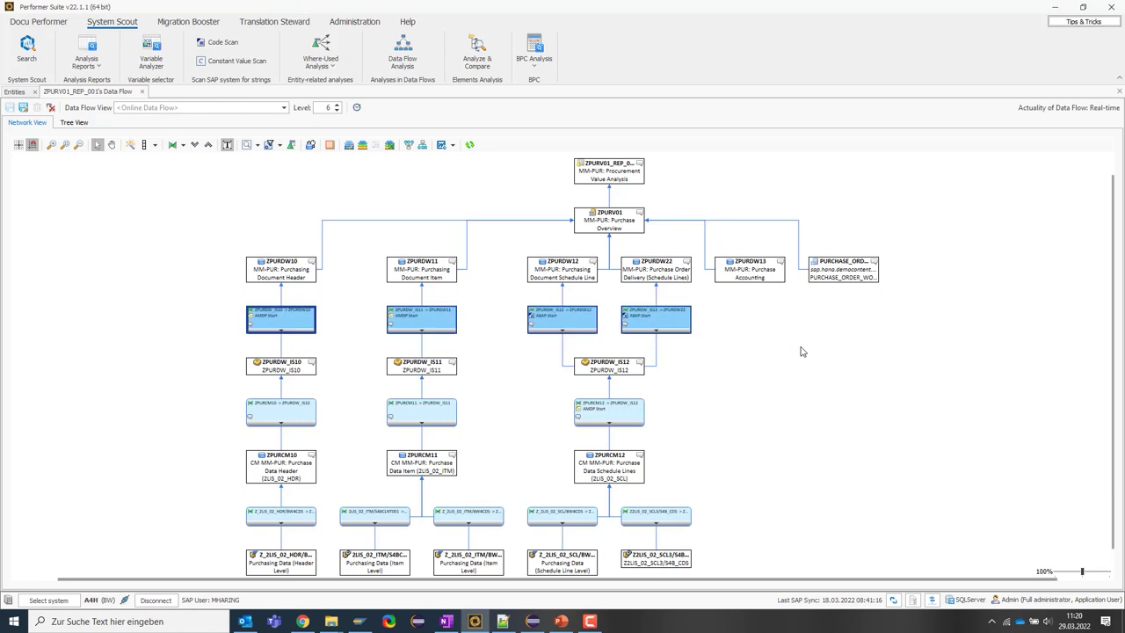
pyautogui.scroll(-1, 801, 352)
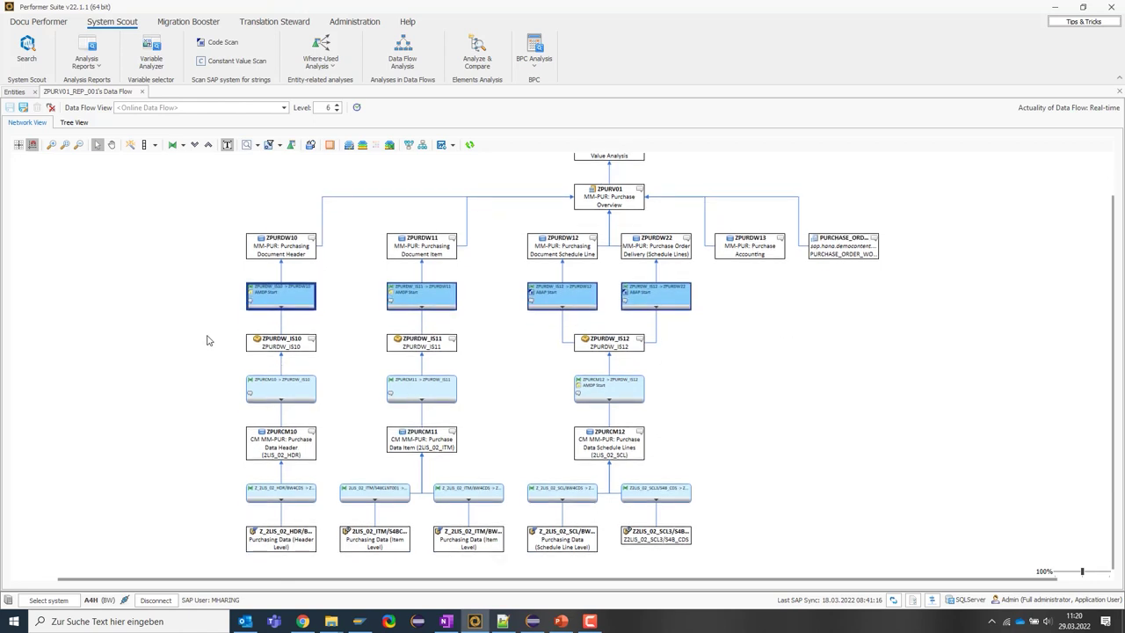
pyautogui.moveTo(193, 410); pyautogui.dragTo(818, 462)
pyautogui.moveTo(219, 525); pyautogui.dragTo(803, 559)
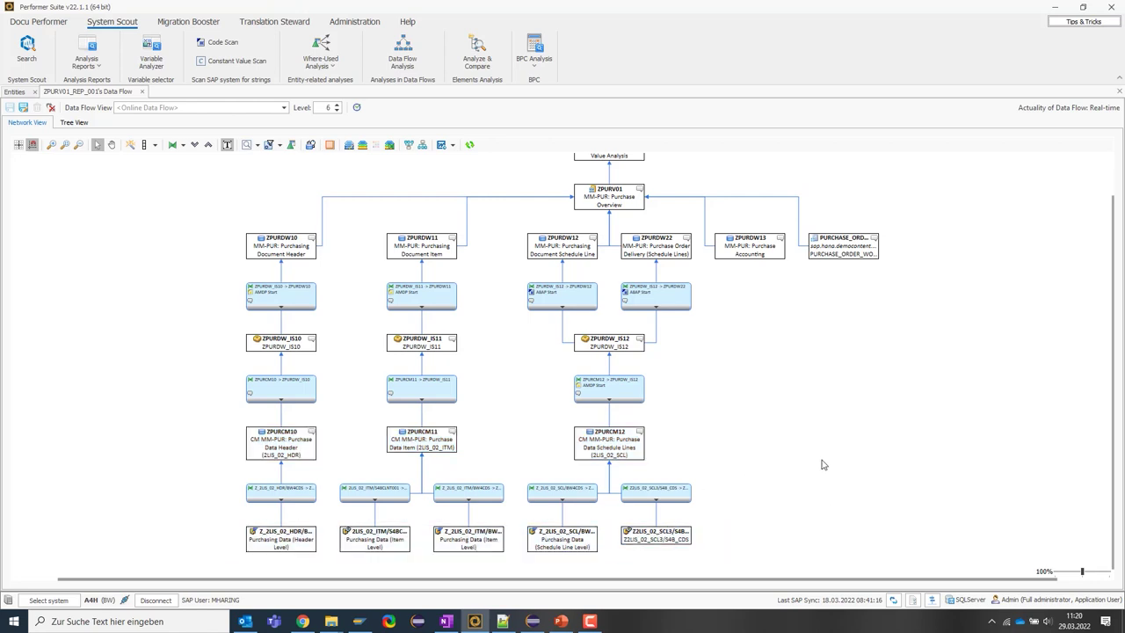
pyautogui.scroll(2, 823, 464)
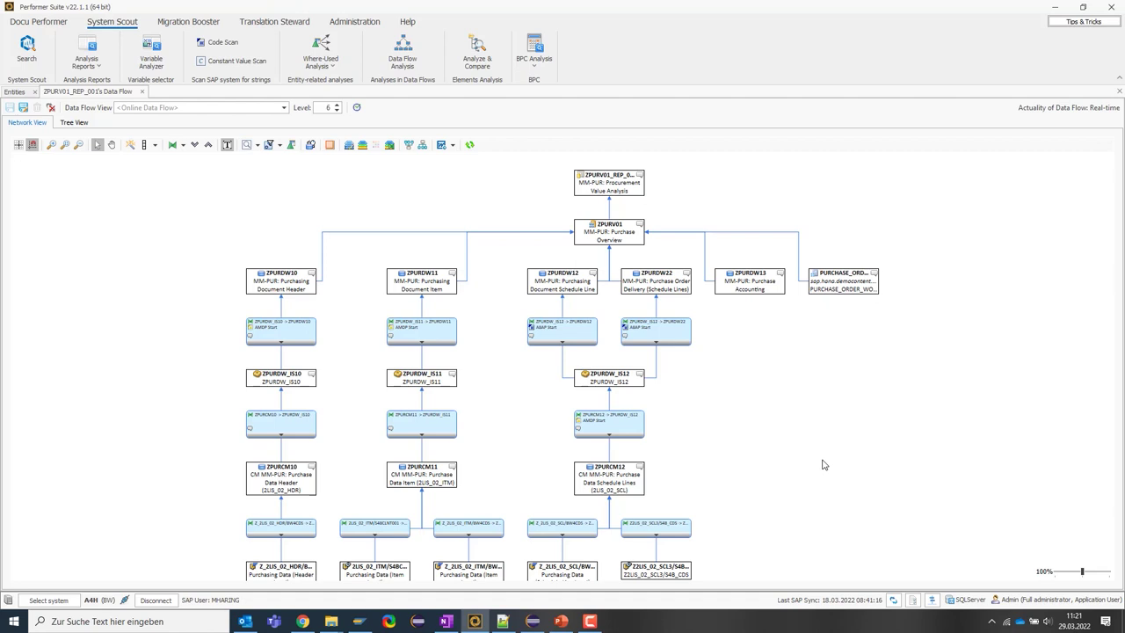
pyautogui.scroll(1, 830, 461)
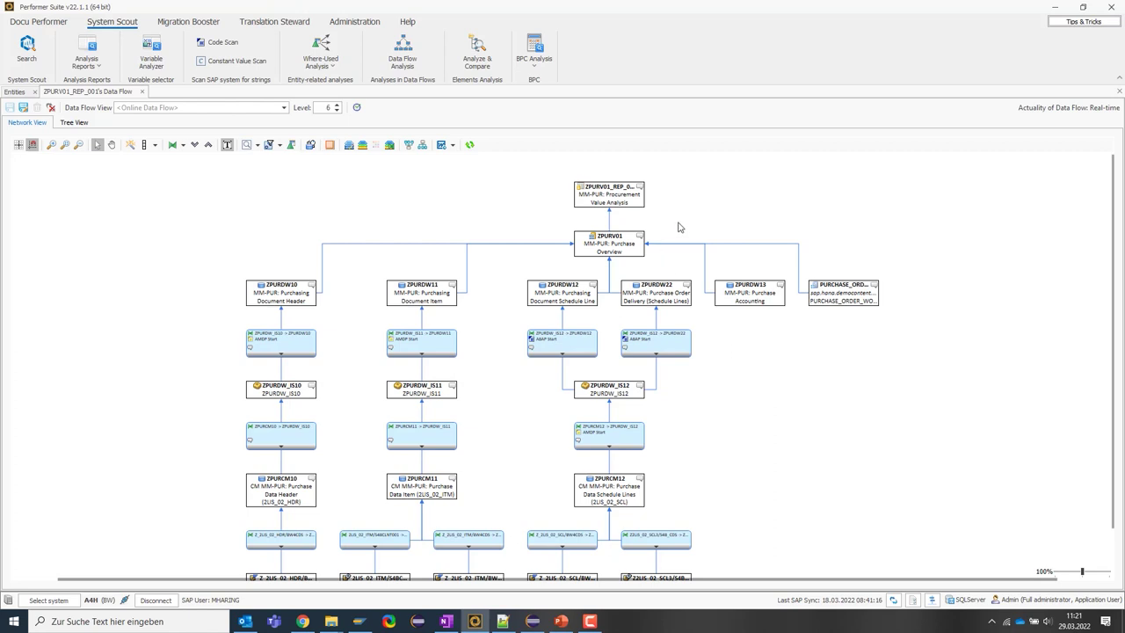
pyautogui.click(627, 197)
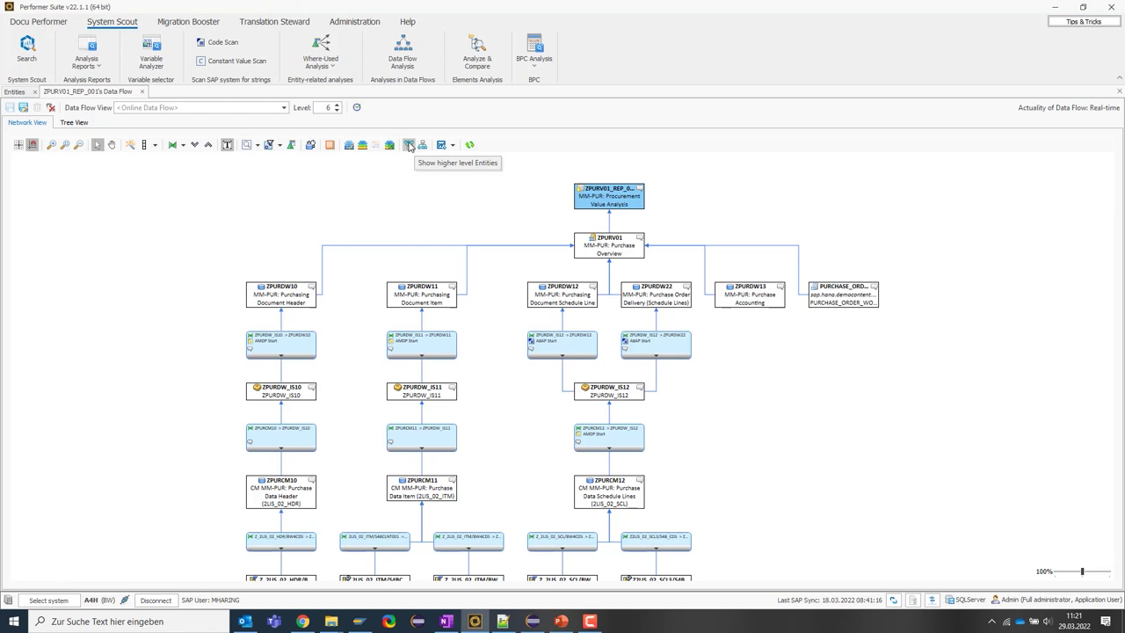
# - Add Procurement Analysis and Procurement Story as higher-level entities above ZPURV01_REP_001
pyautogui.click(409, 146)
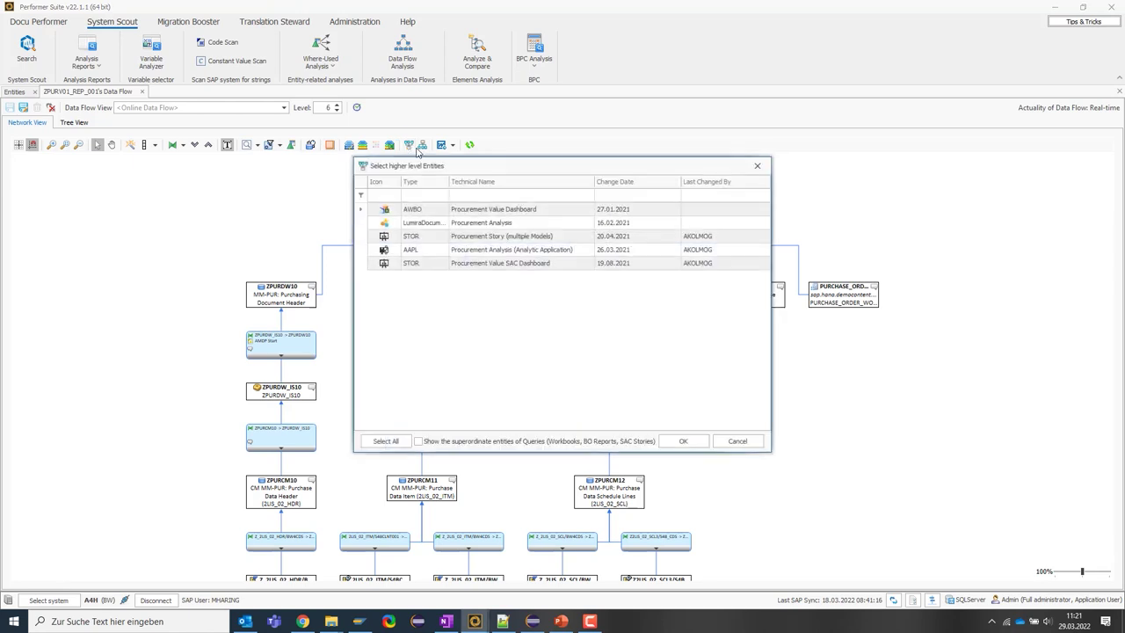
pyautogui.click(483, 213)
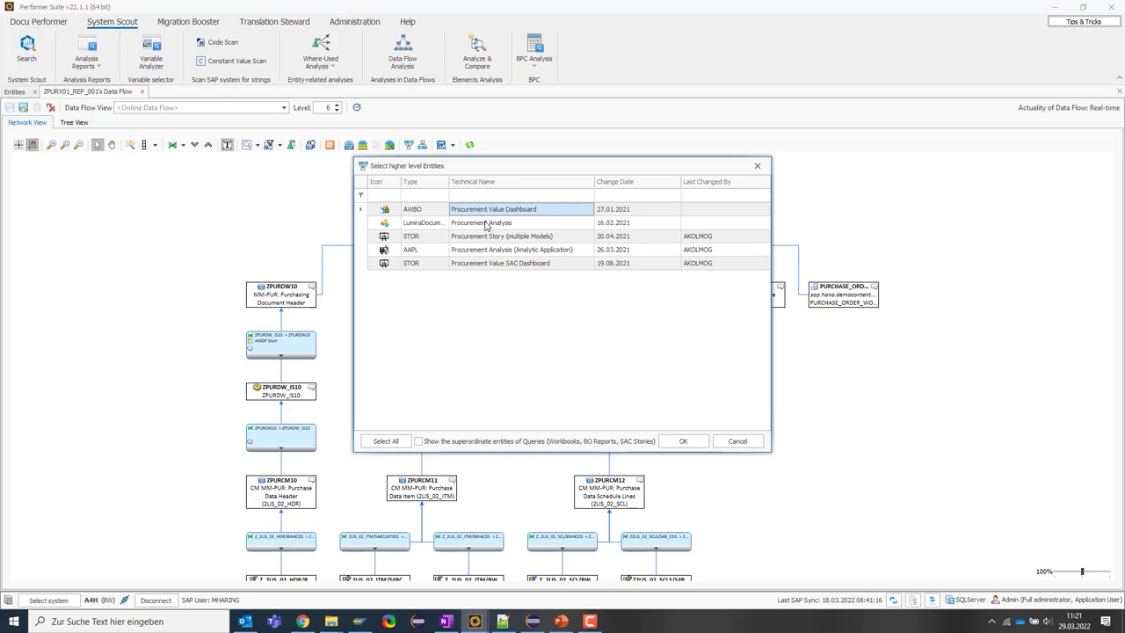
pyautogui.keyDown('ctrl'); pyautogui.click(486, 224); pyautogui.keyUp('ctrl')
pyautogui.keyDown('shift'); pyautogui.click(490, 237); pyautogui.keyUp('shift')
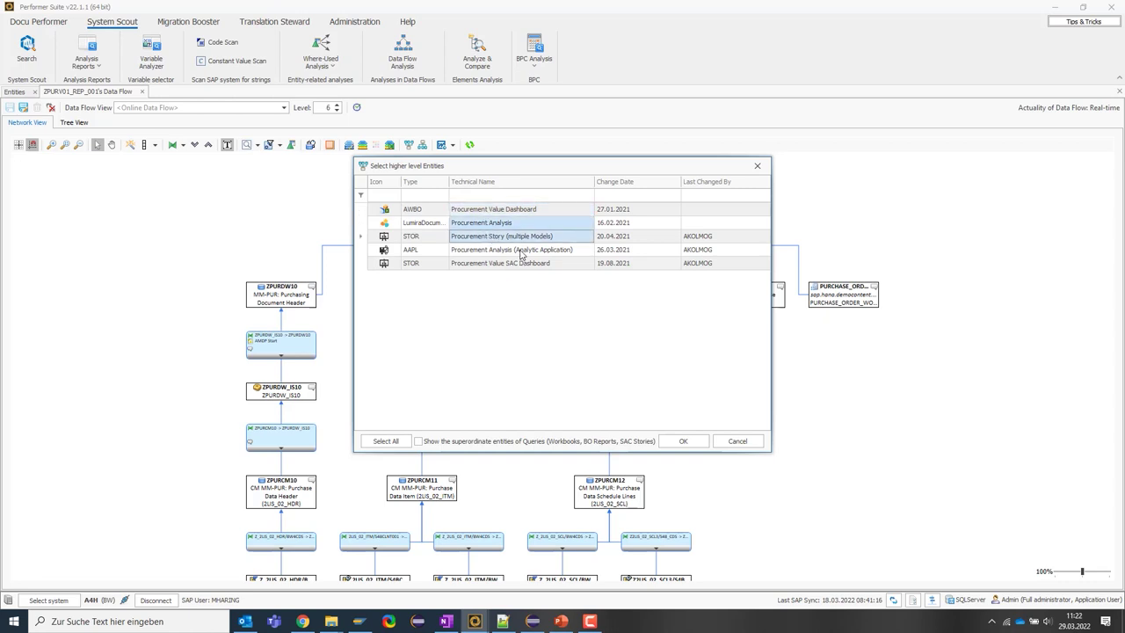
pyautogui.click(685, 442)
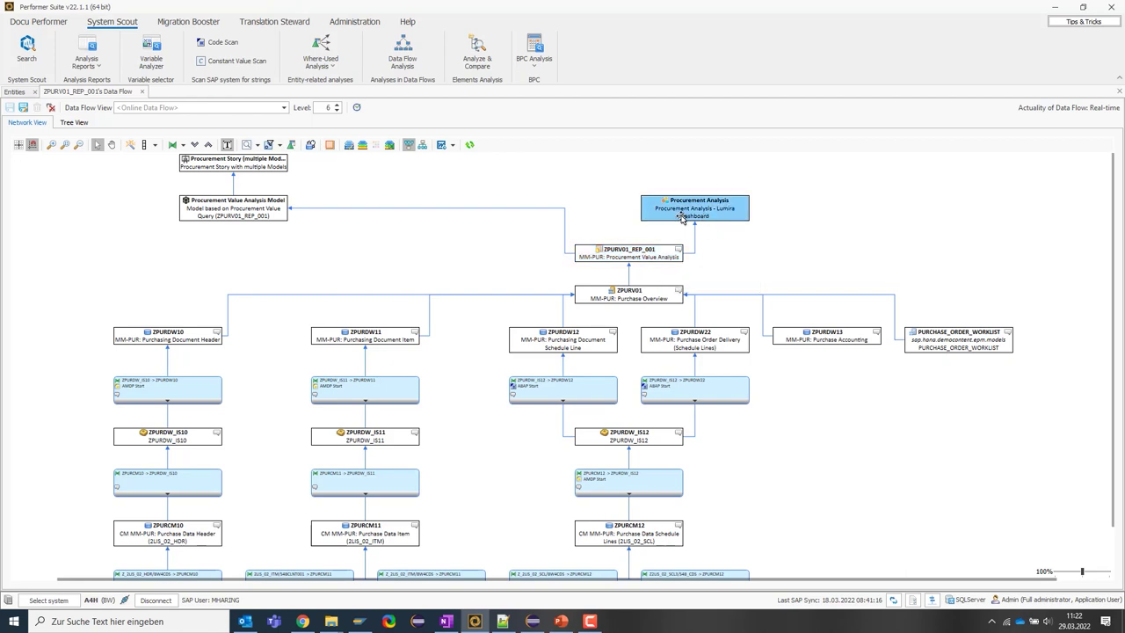
# - Zoom the network to 90% so Procurement Story through Z2LIS_02_SCL3/S4B_CDS fits in view
pyautogui.click(736, 213)
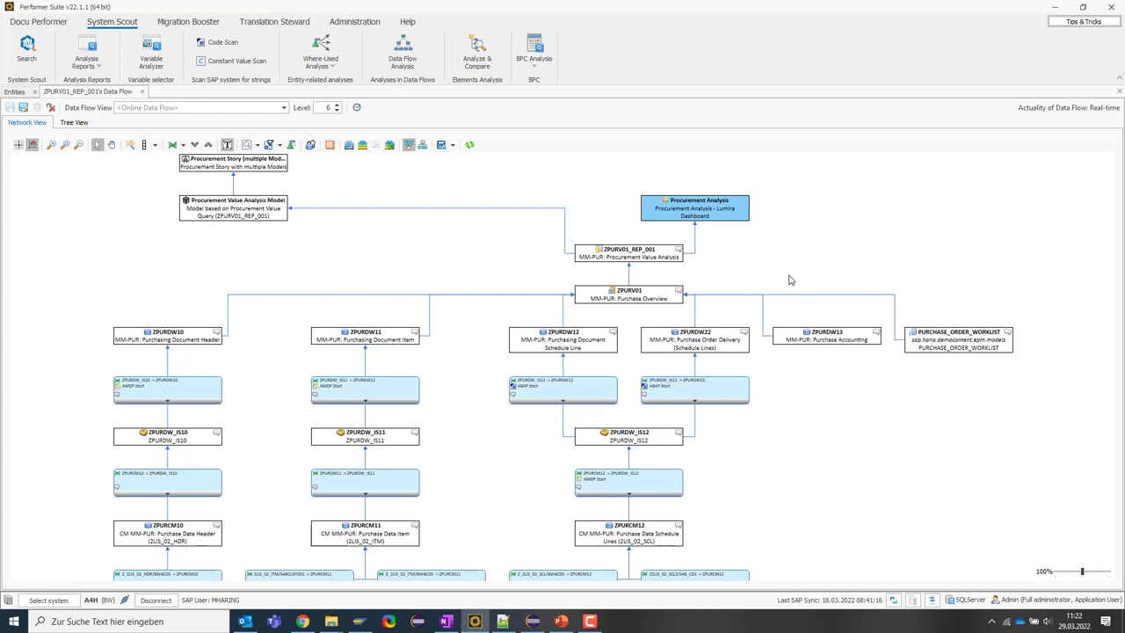
pyautogui.scroll(-2, 765, 226)
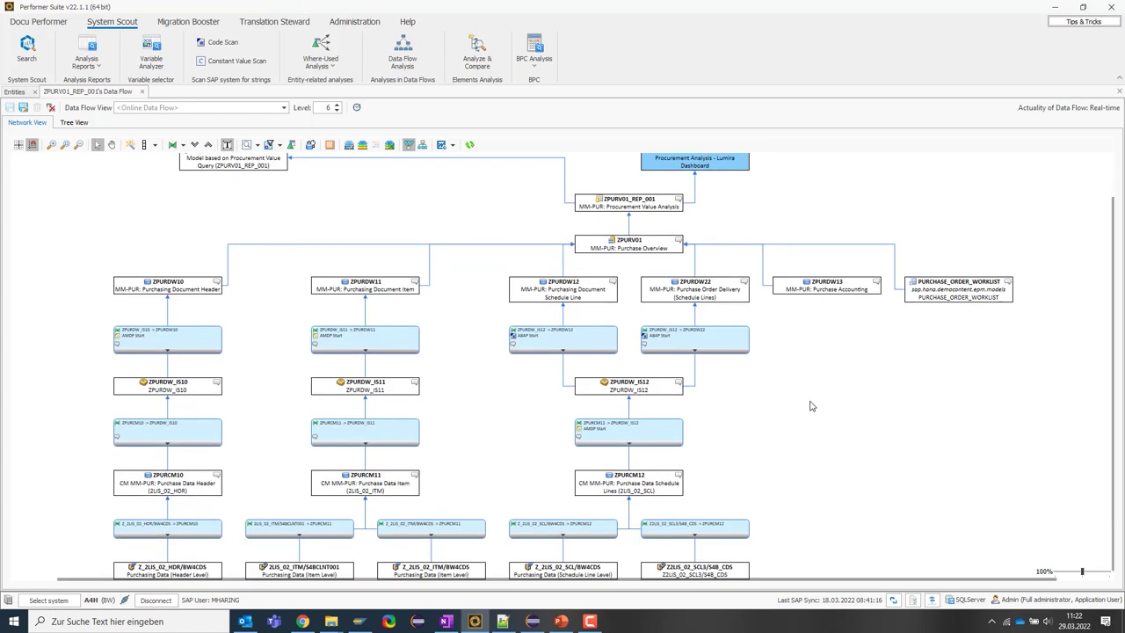
pyautogui.click(709, 572)
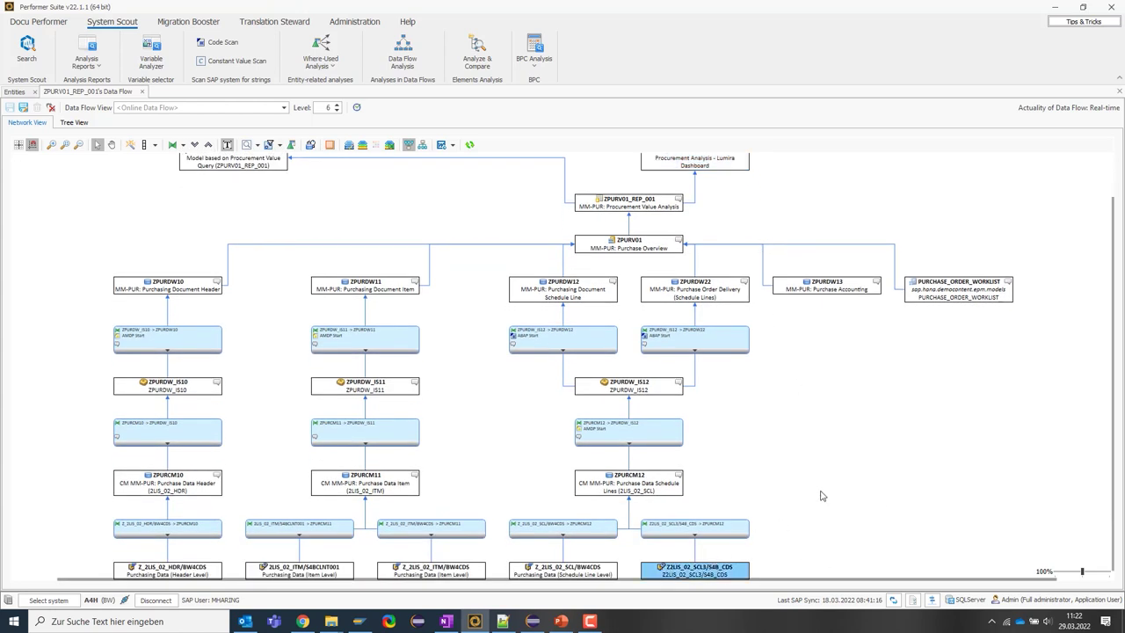
pyautogui.scroll(-1, 827, 485)
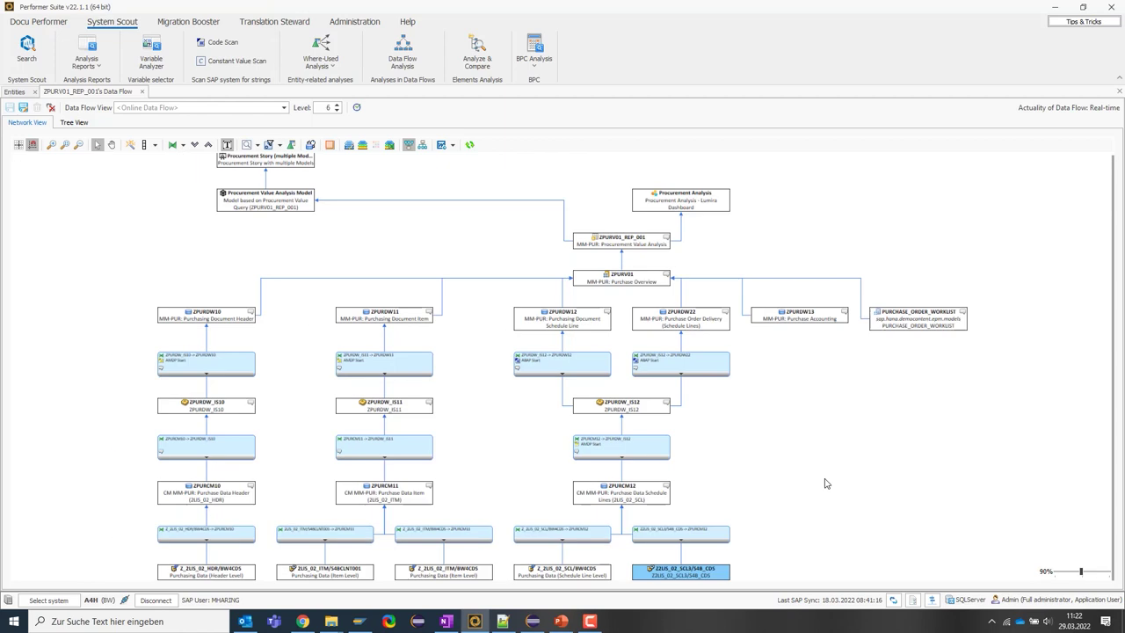
# - Add lower-level entities and inspect Z2LIS_02_HDR, Z2LIS_02_ITM, Z2LIS_02_SCL and Z_2LIS_02_SCL2
pyautogui.click(423, 145)
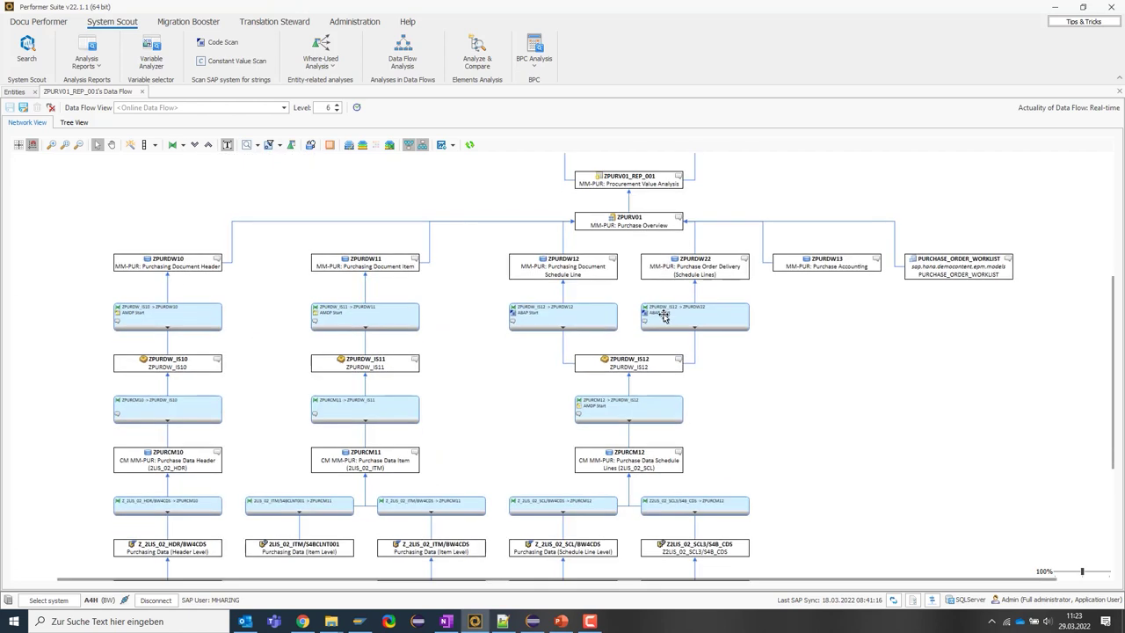
pyautogui.scroll(-2, 522, 361)
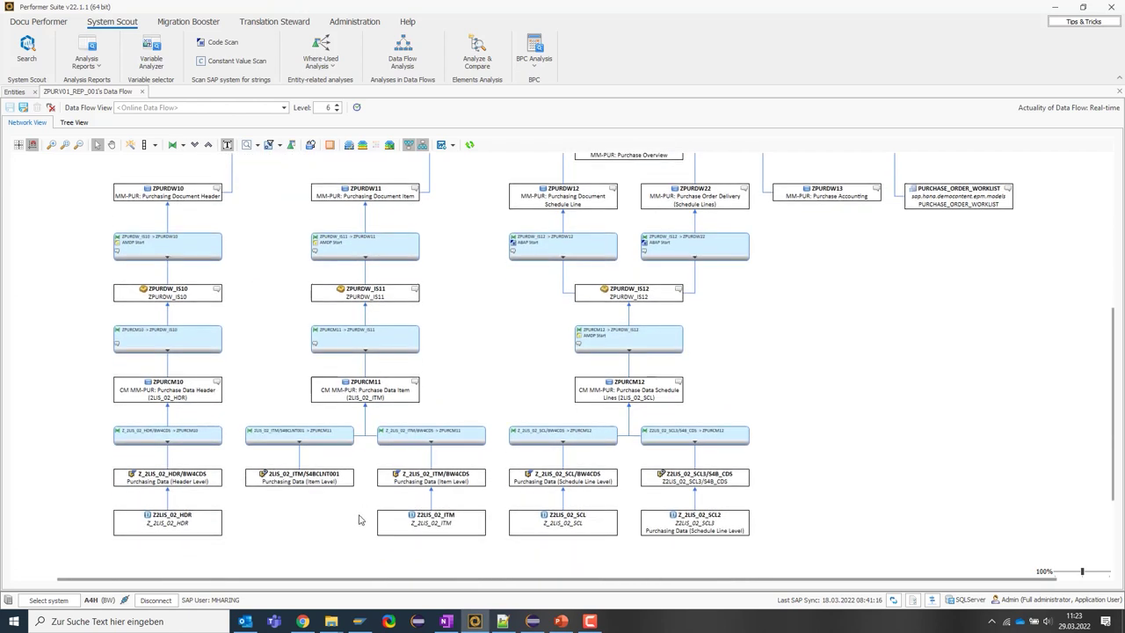
pyautogui.click(211, 524)
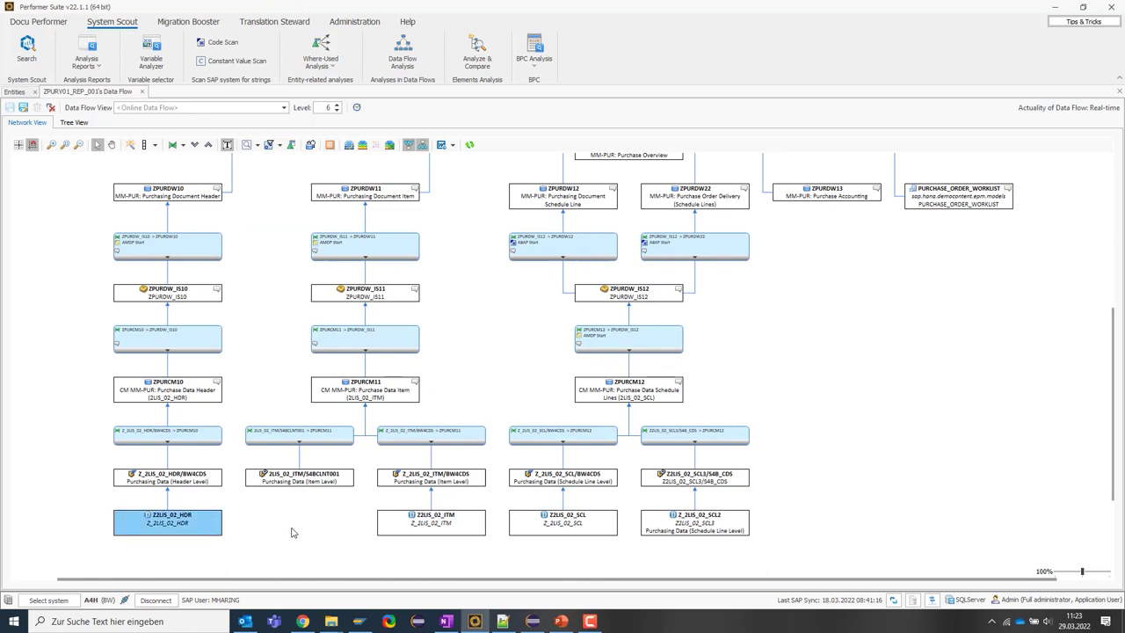
pyautogui.click(453, 520)
pyautogui.click(572, 523)
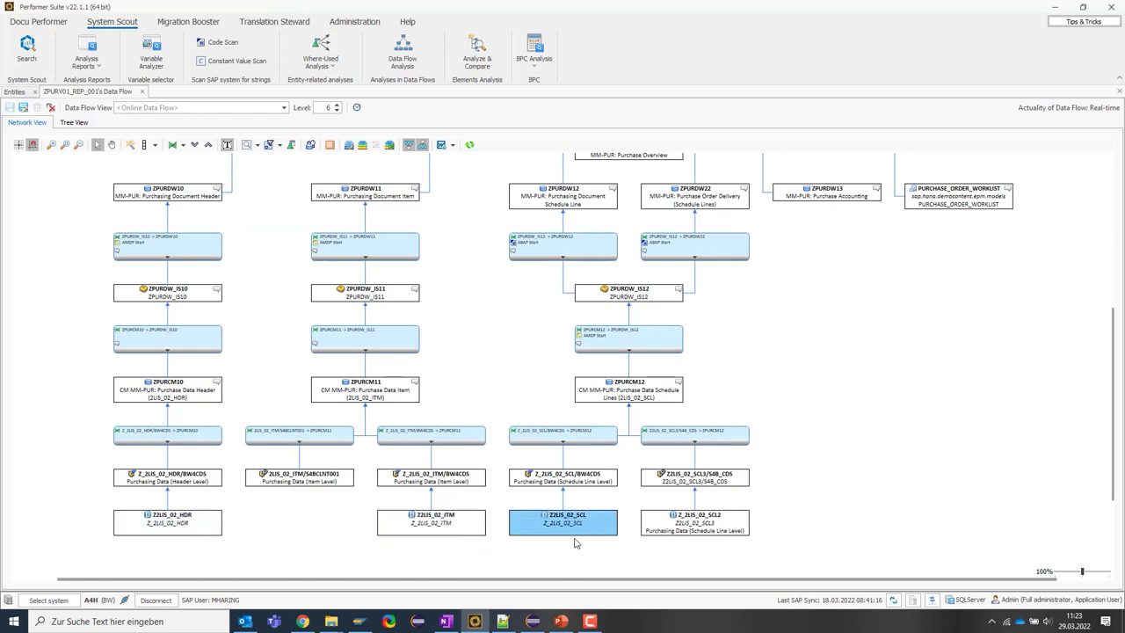
pyautogui.click(725, 526)
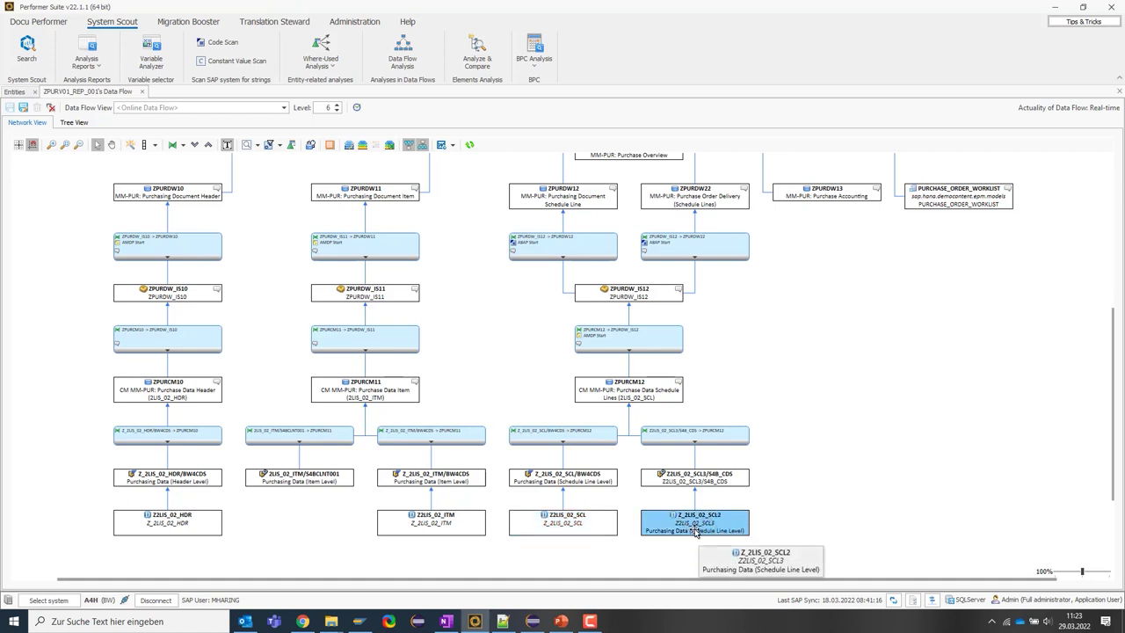
pyautogui.scroll(2, 725, 524)
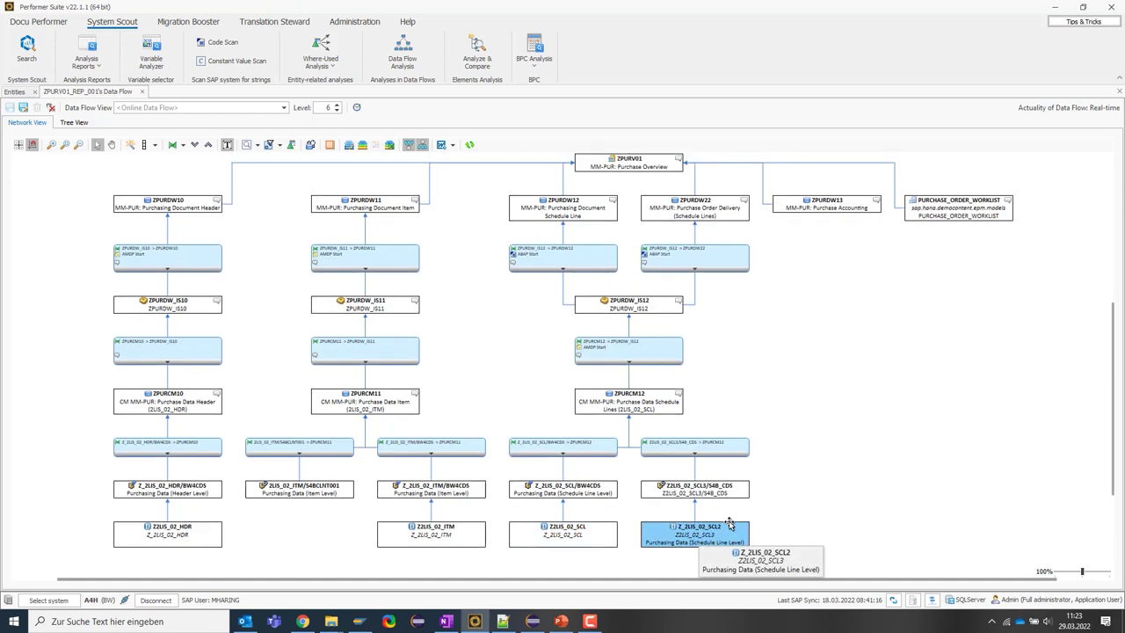
pyautogui.scroll(3, 729, 526)
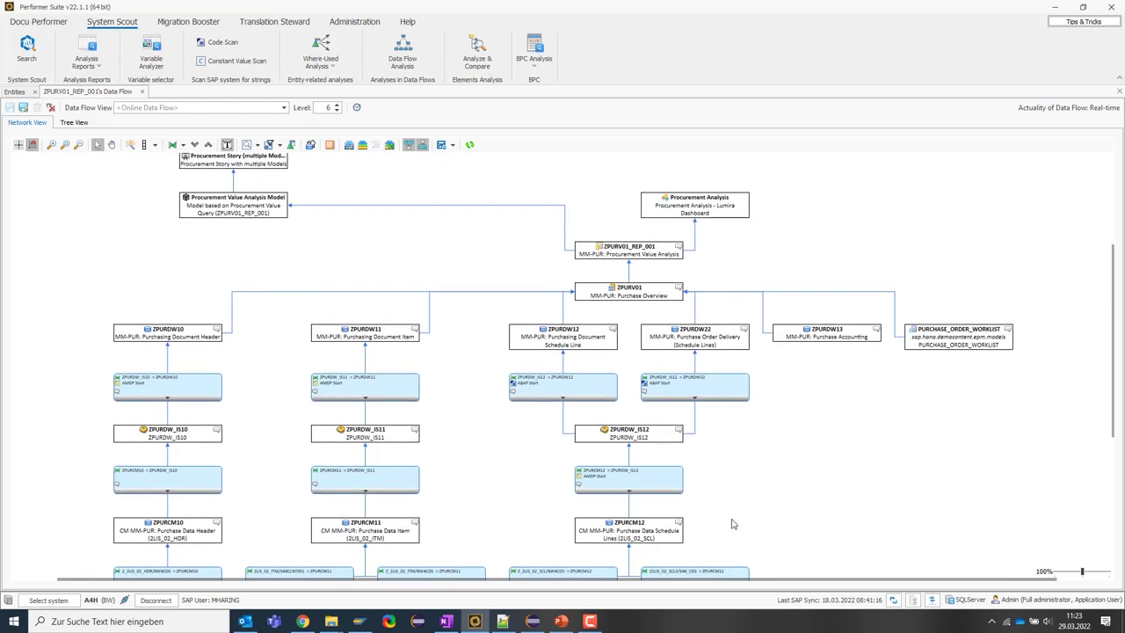
pyautogui.scroll(1, 734, 524)
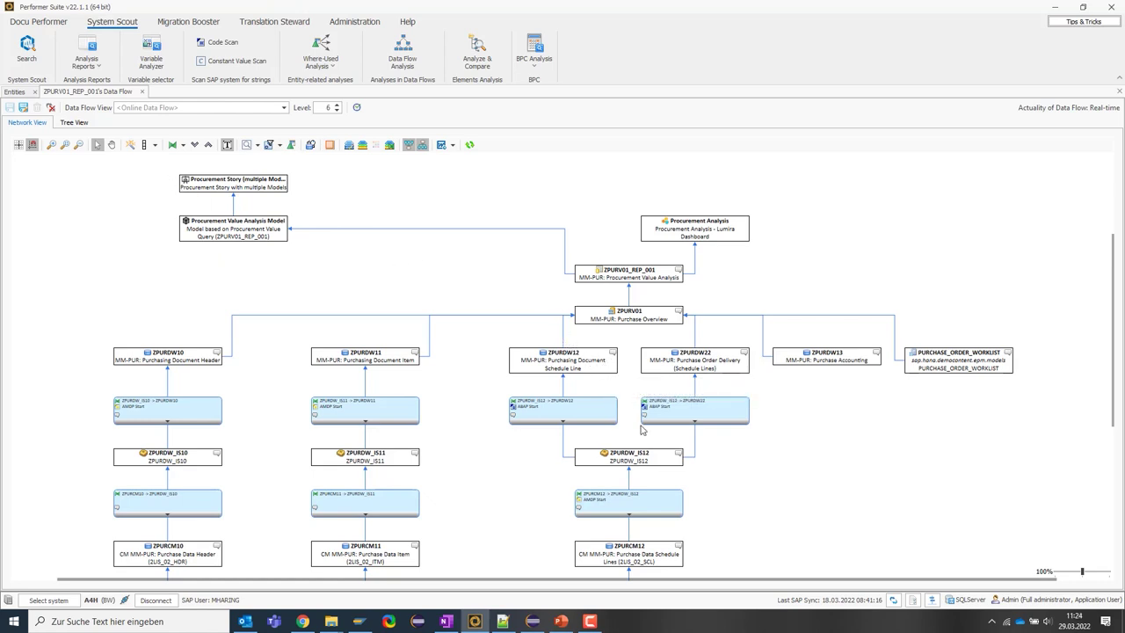
# - Show the assigned architecture layers and scroll down through the layer bands
pyautogui.click(363, 146)
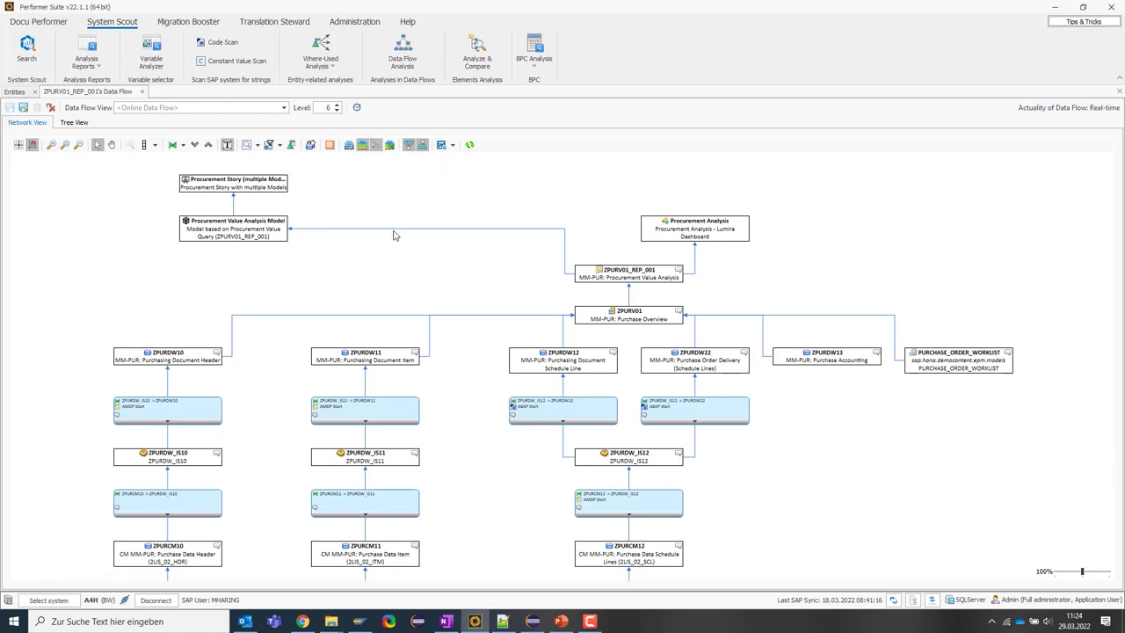
pyautogui.scroll(2, 393, 231)
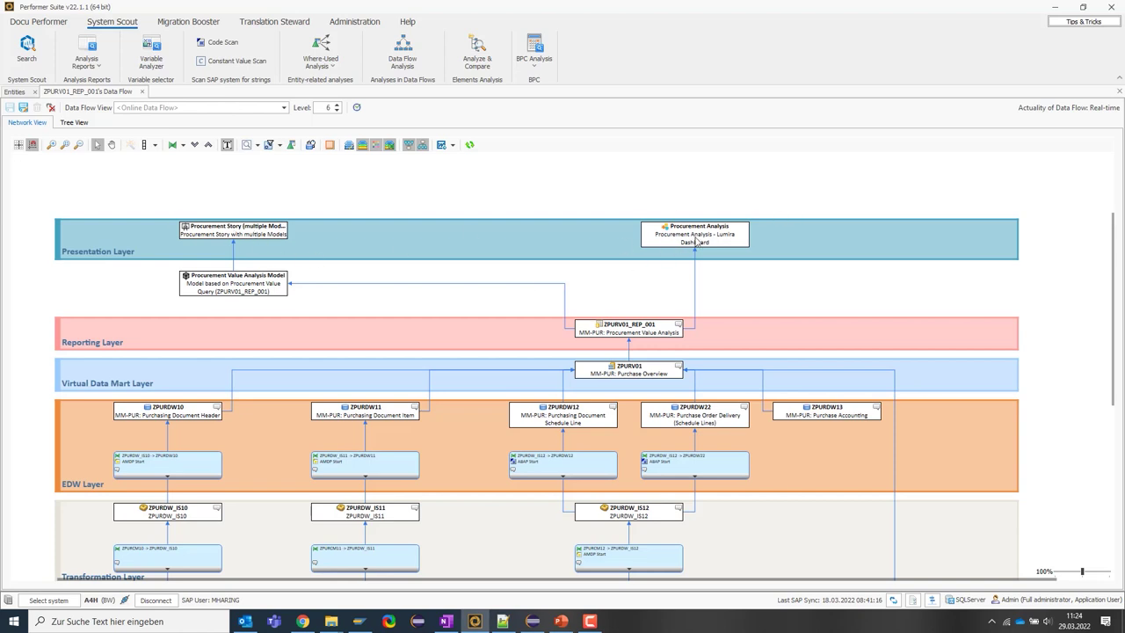
pyautogui.scroll(-1, 698, 239)
pyautogui.scroll(-3, 358, 374)
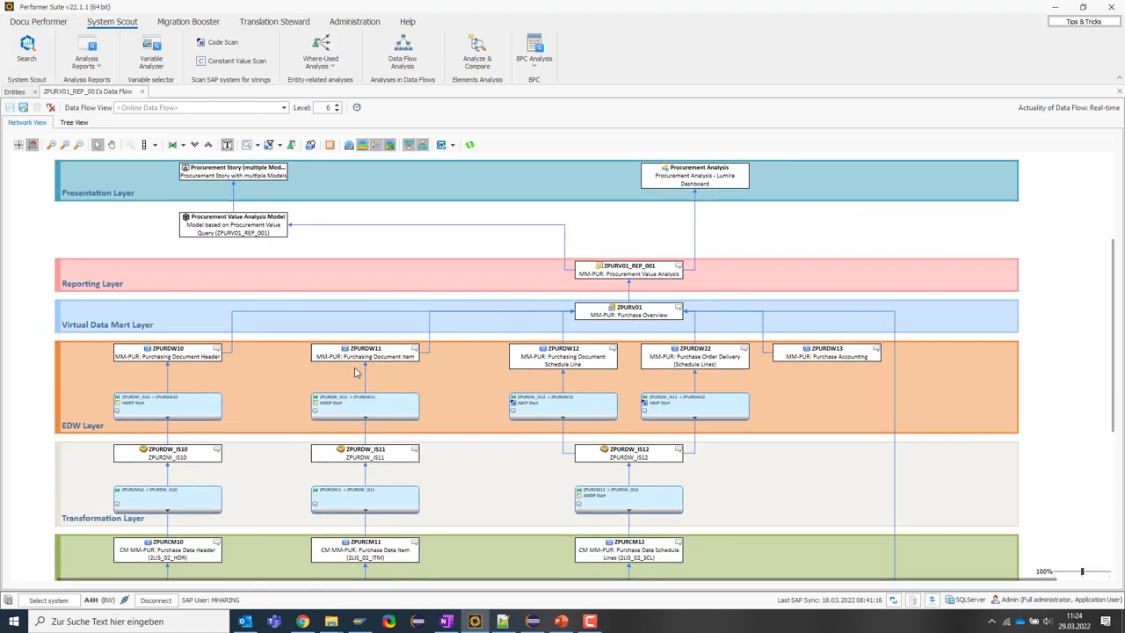
pyautogui.scroll(-1, 606, 299)
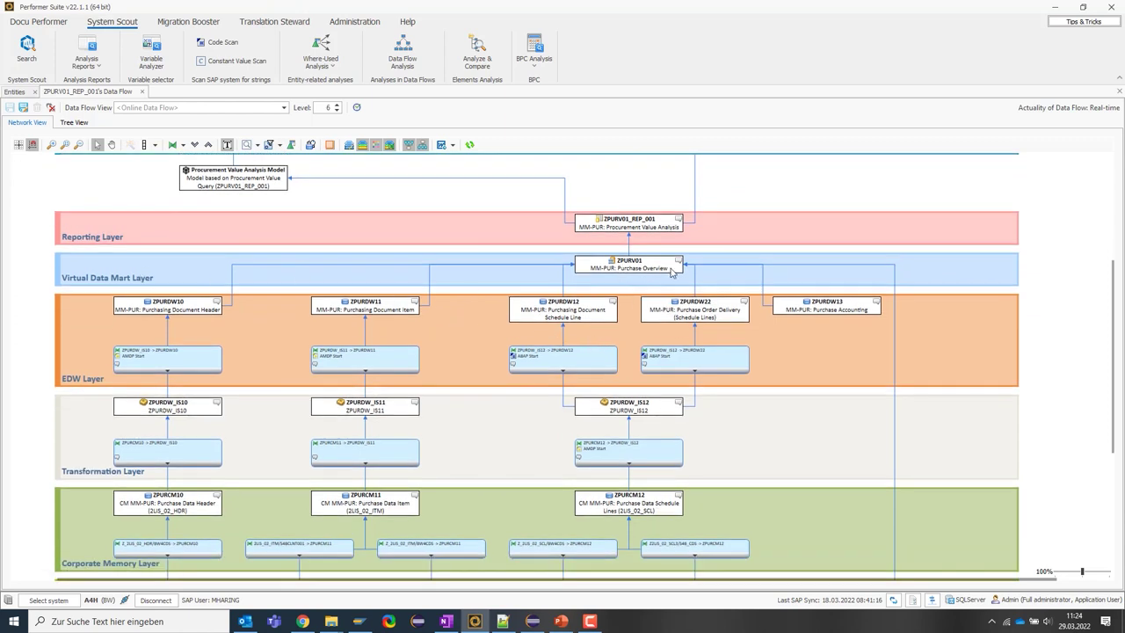
pyautogui.scroll(-1, 648, 292)
pyautogui.scroll(-1, 393, 276)
pyautogui.scroll(-1, 396, 280)
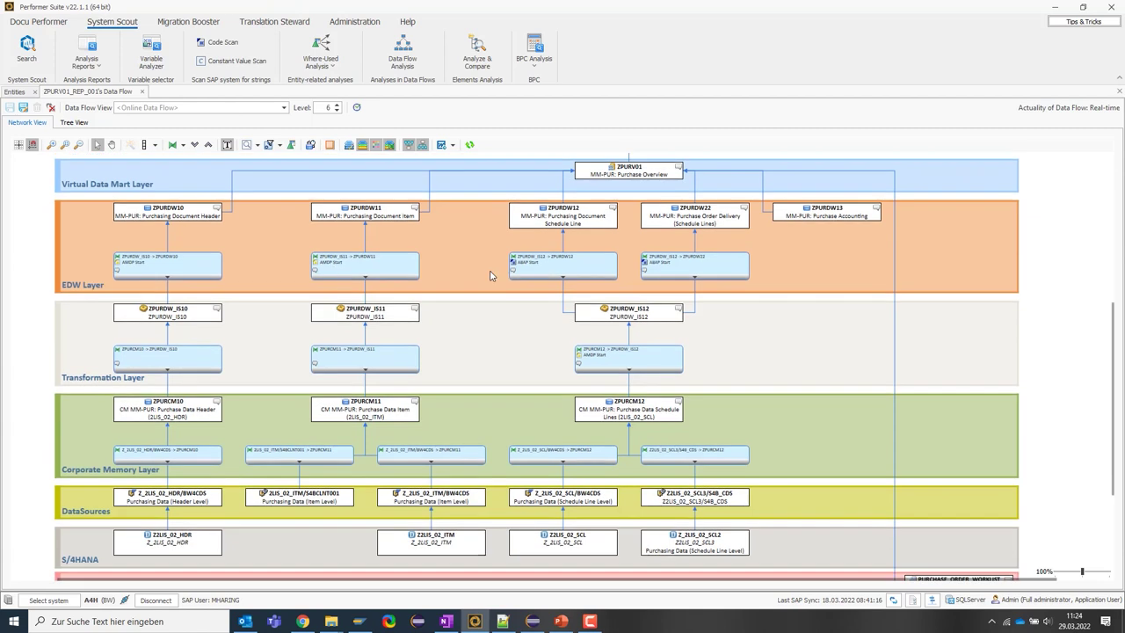
pyautogui.scroll(-2, 686, 308)
pyautogui.scroll(-2, 688, 309)
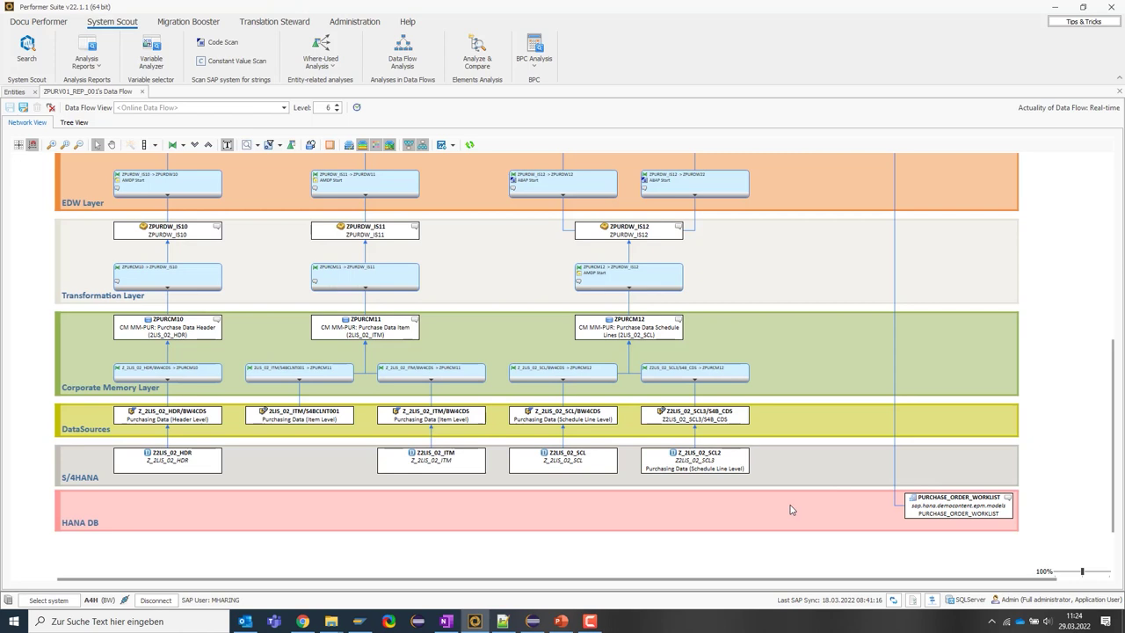
# - Remove the layer bands and hide the higher-level presentation entities above ZPURV01_REP_001
pyautogui.scroll(1, 791, 510)
pyautogui.scroll(3, 791, 506)
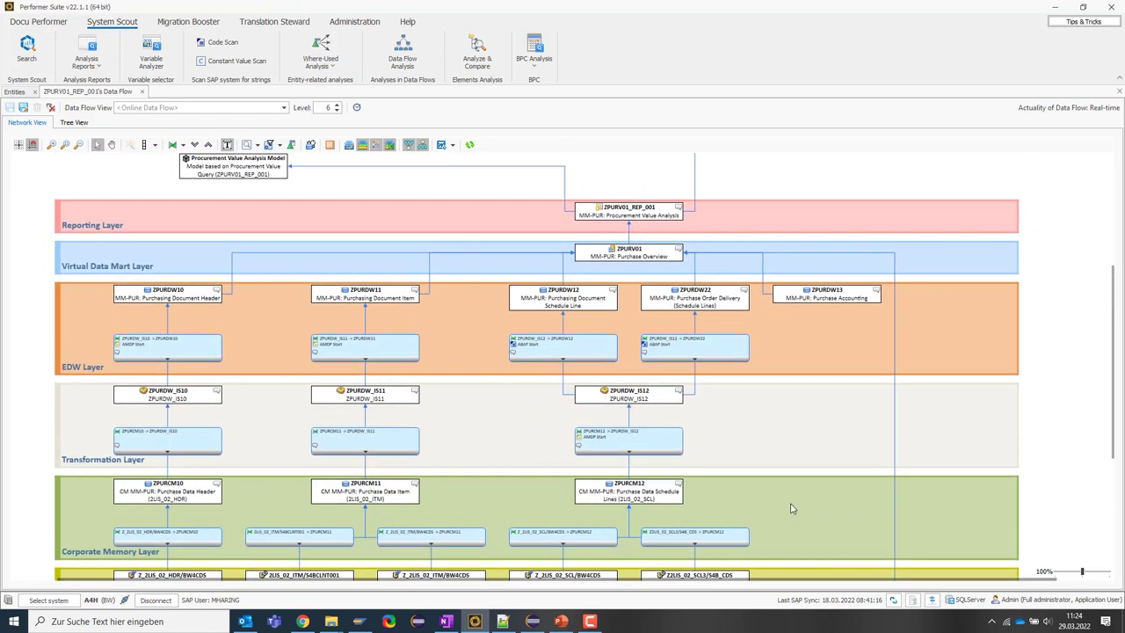
pyautogui.scroll(1, 793, 505)
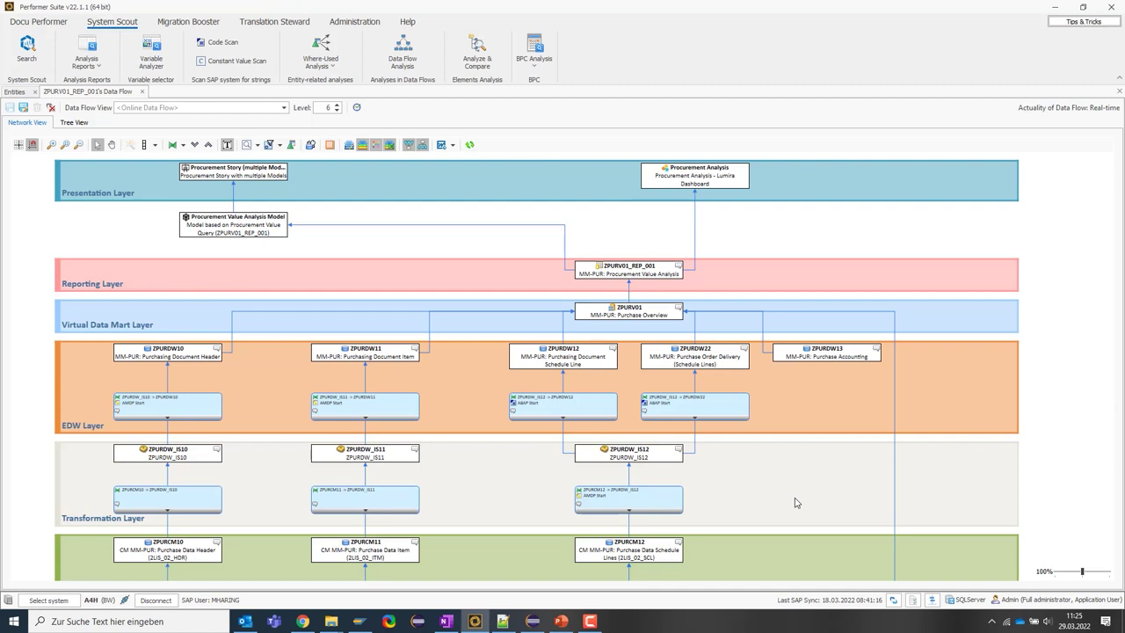
pyautogui.click(366, 147)
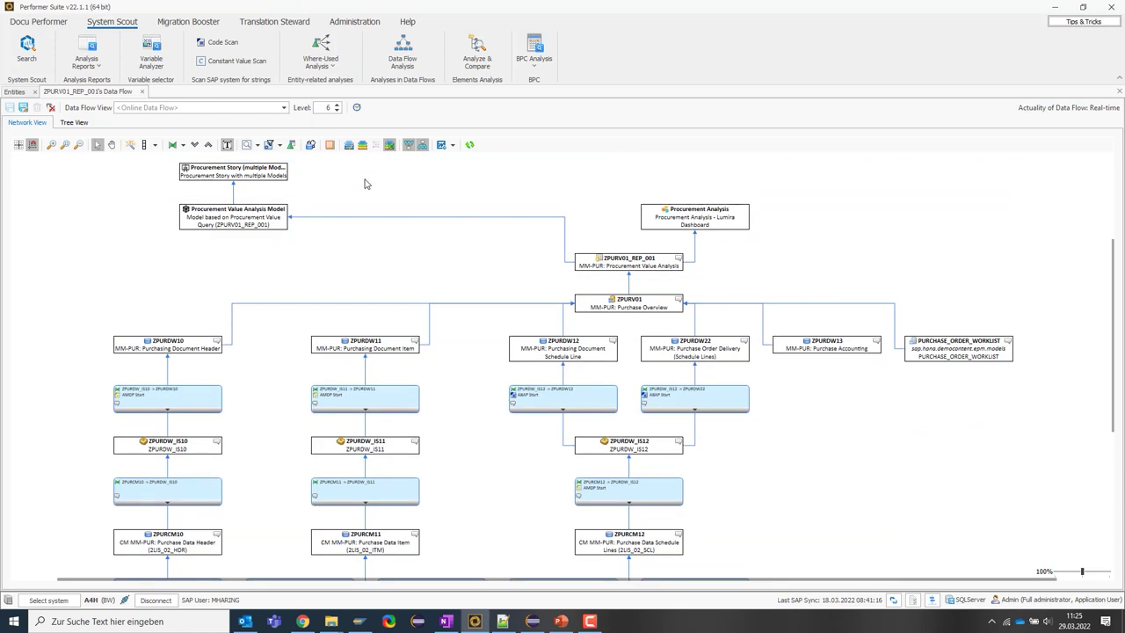
pyautogui.click(422, 146)
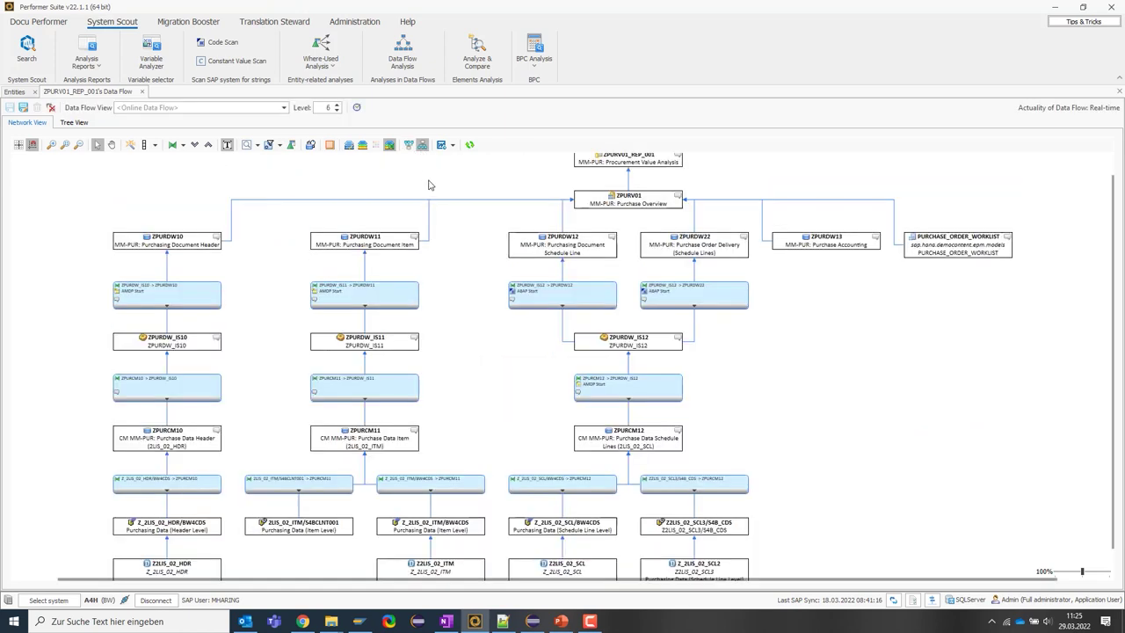
# - Scroll the Network View to review the flow from ZPURV01_REP_001 to the Z_2LIS_02 sources
pyautogui.scroll(2, 429, 185)
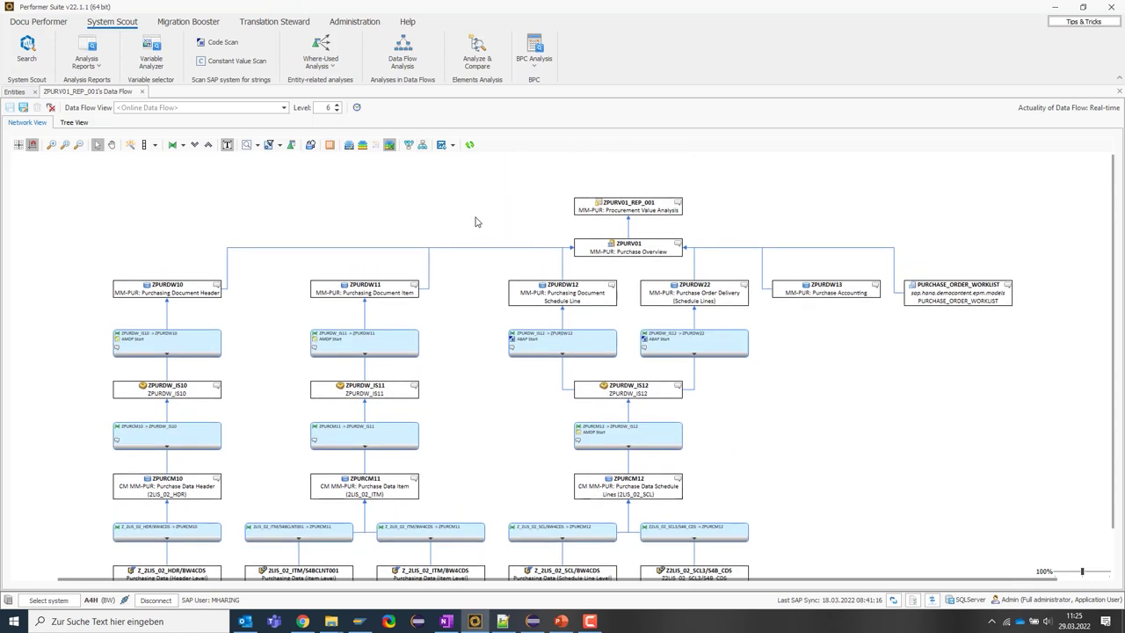
pyautogui.scroll(-1, 475, 222)
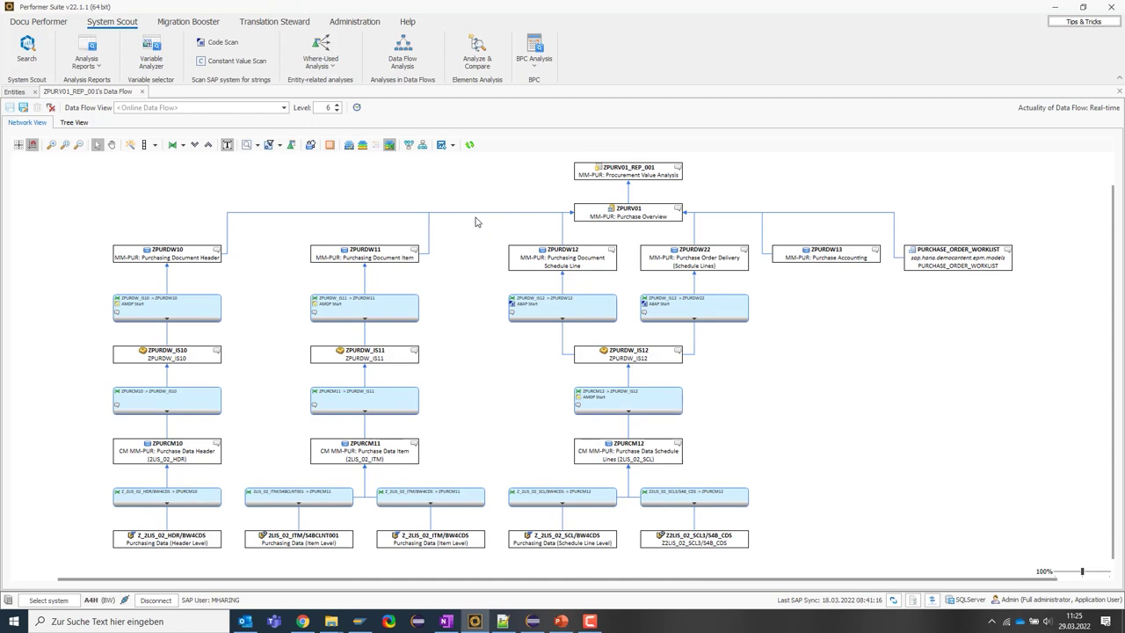
pyautogui.scroll(1, 476, 222)
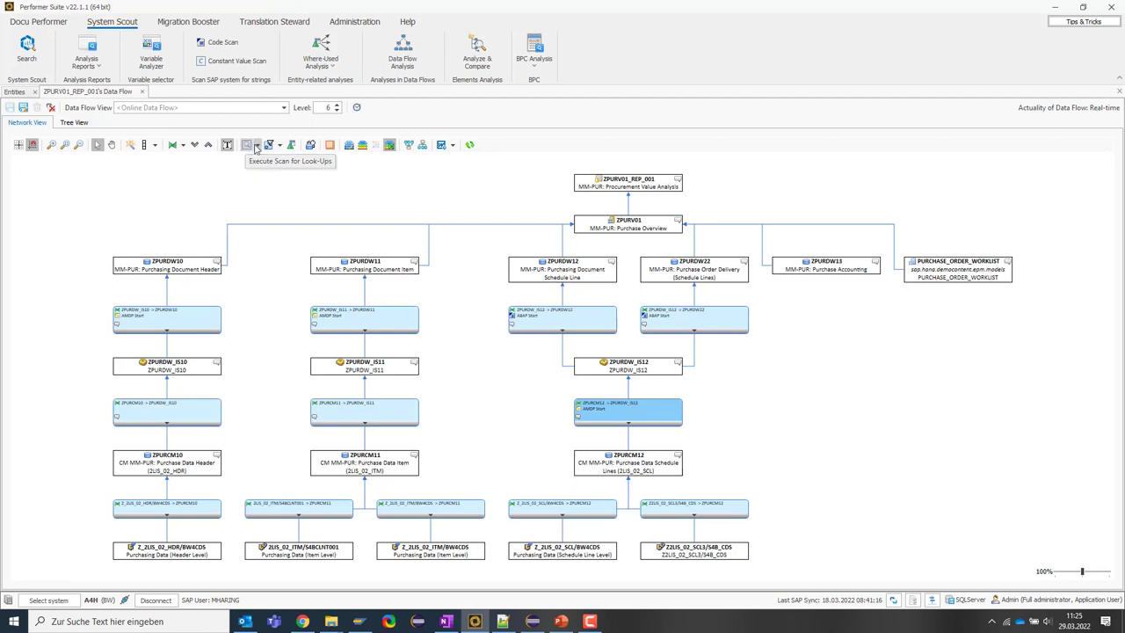
# - Start a Look-Up Scan on the ZPURV01_REP_001 data flow's transformations
pyautogui.click(257, 146)
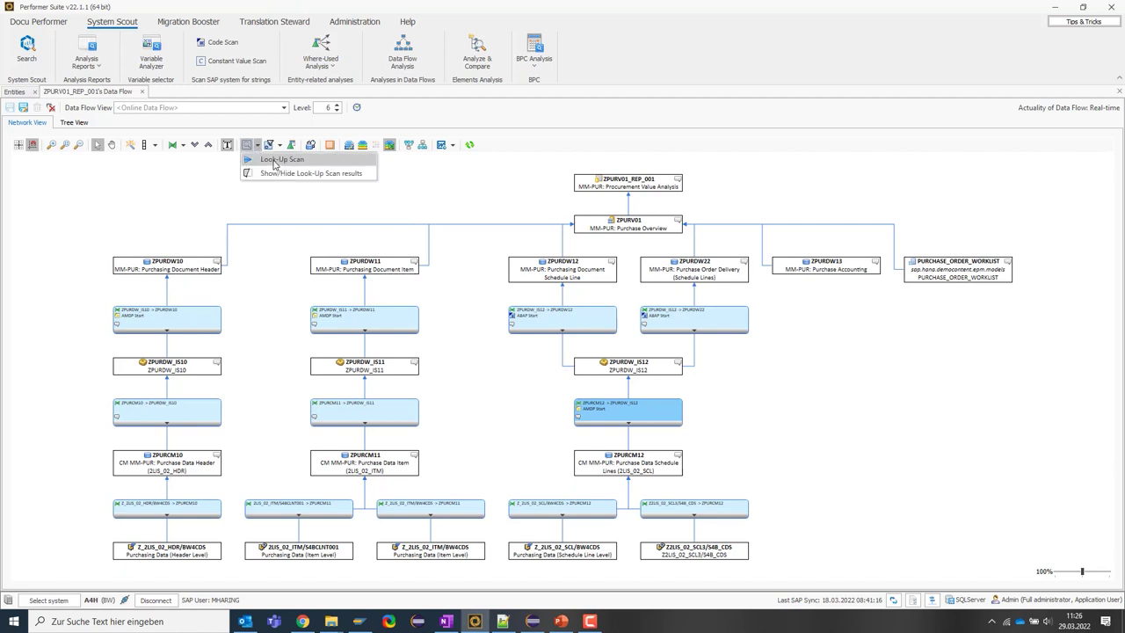
pyautogui.click(275, 161)
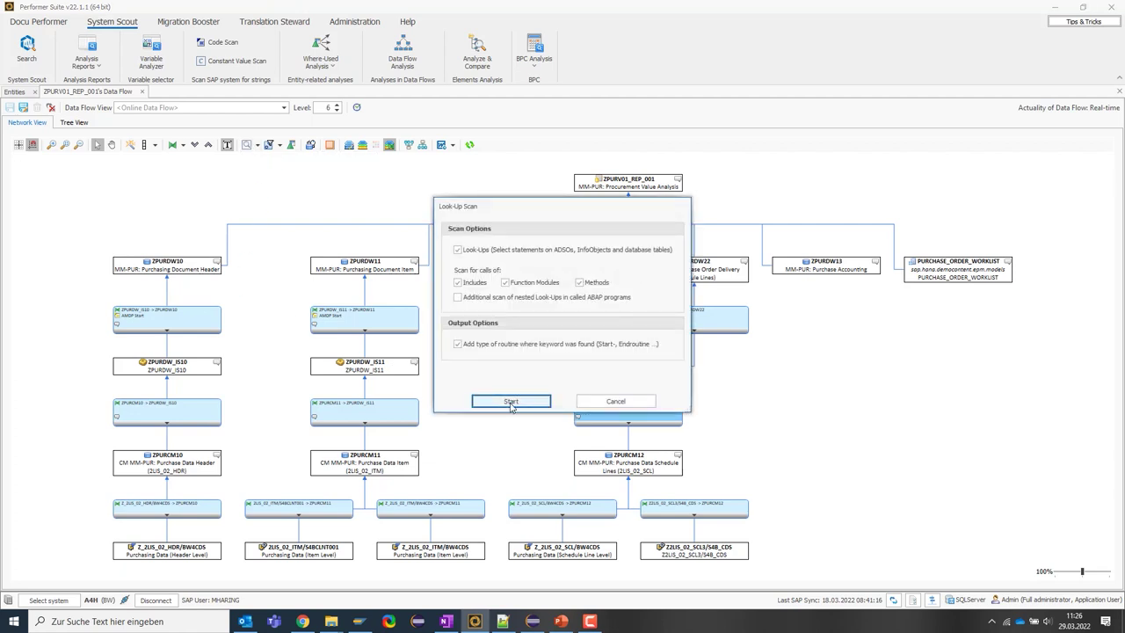
pyautogui.click(512, 402)
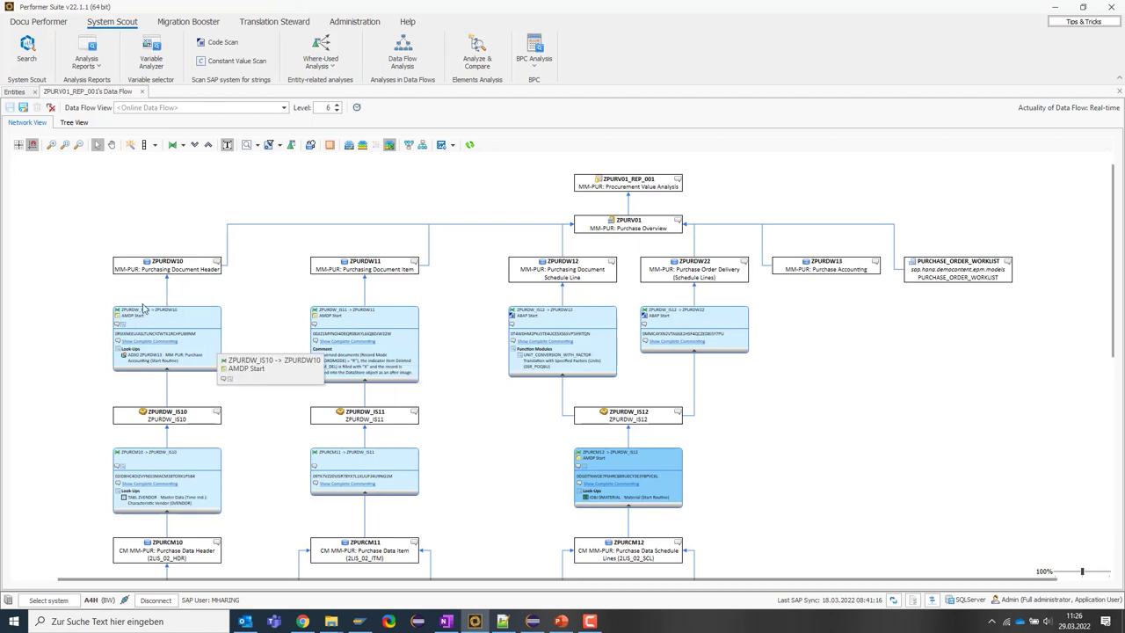
pyautogui.scroll(1, 117, 356)
pyautogui.scroll(5, 117, 356)
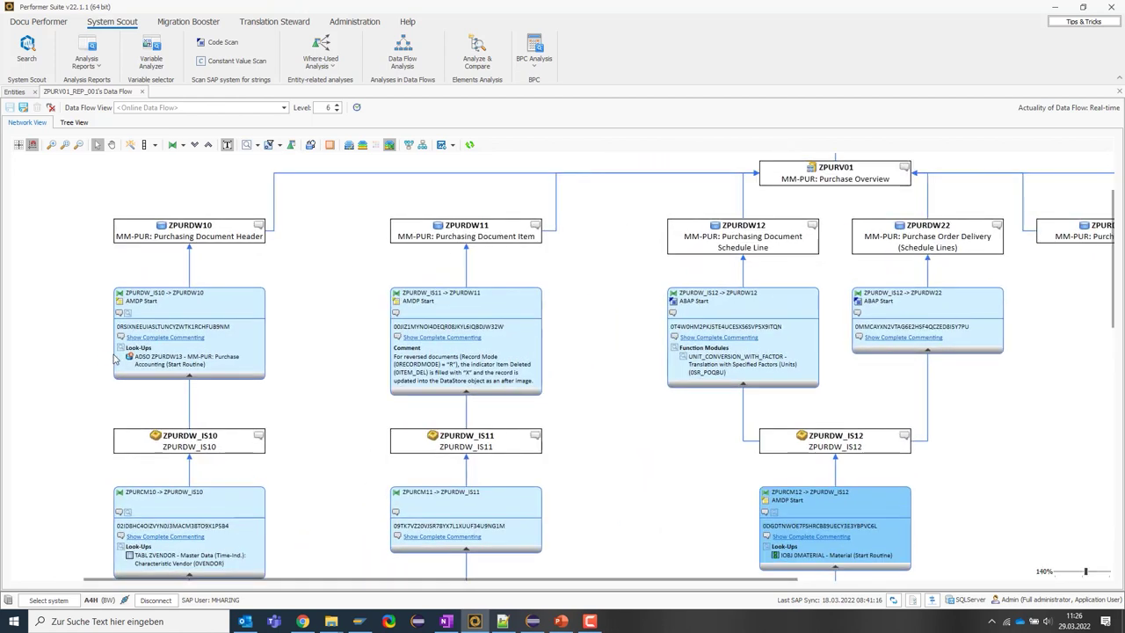
pyautogui.scroll(1, 187, 370)
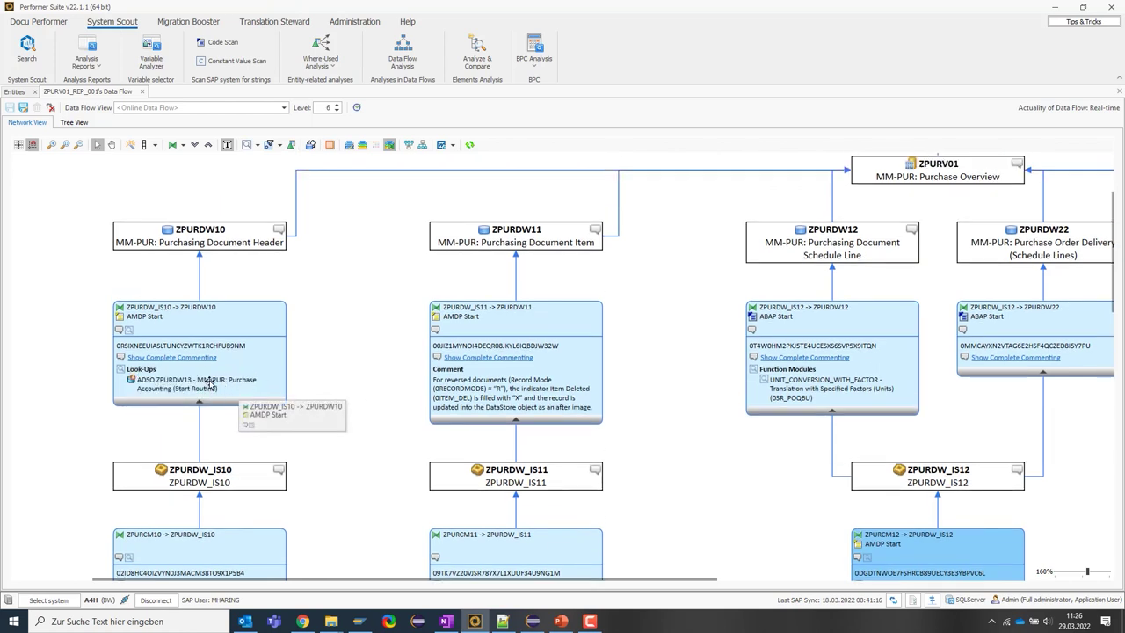
pyautogui.scroll(-2, 202, 398)
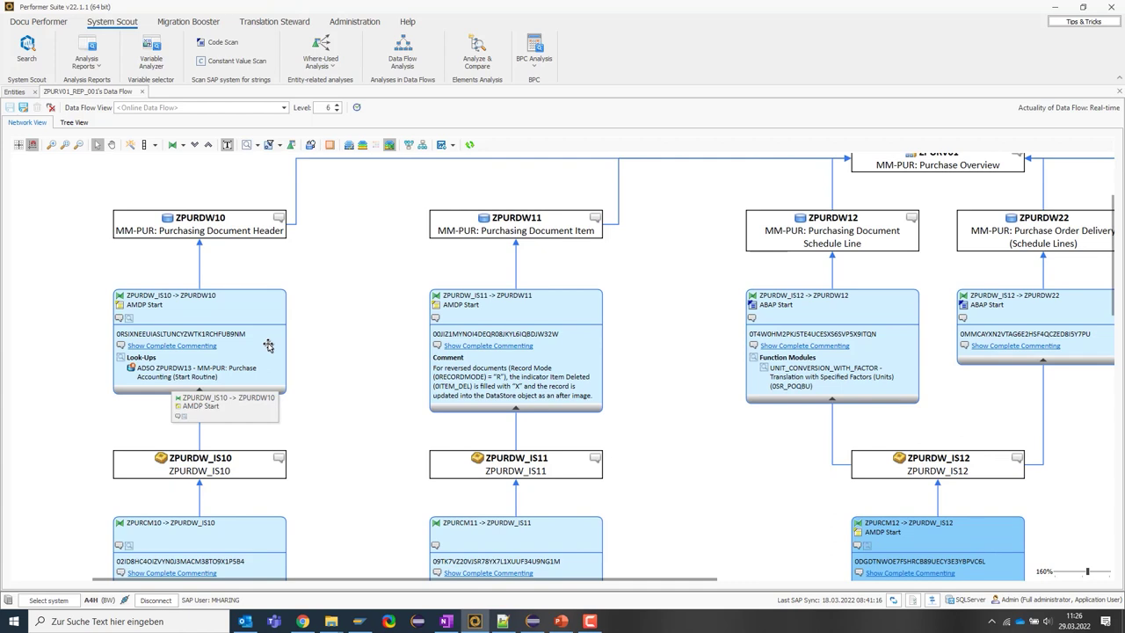
pyautogui.scroll(-5, 375, 358)
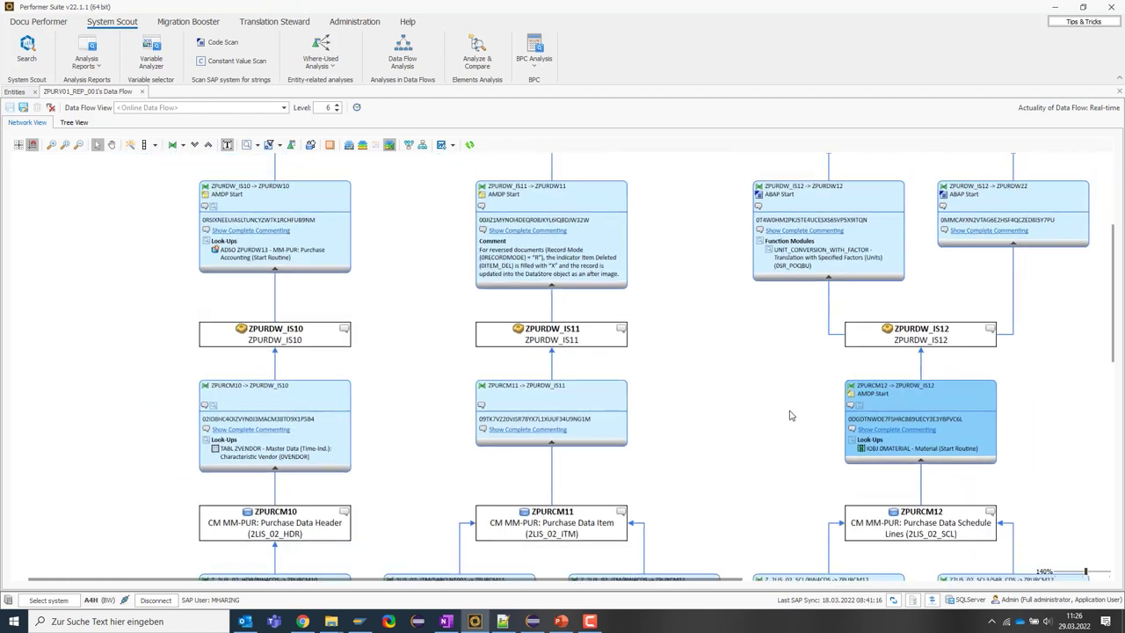
pyautogui.scroll(-2, 791, 414)
pyautogui.scroll(2, 771, 418)
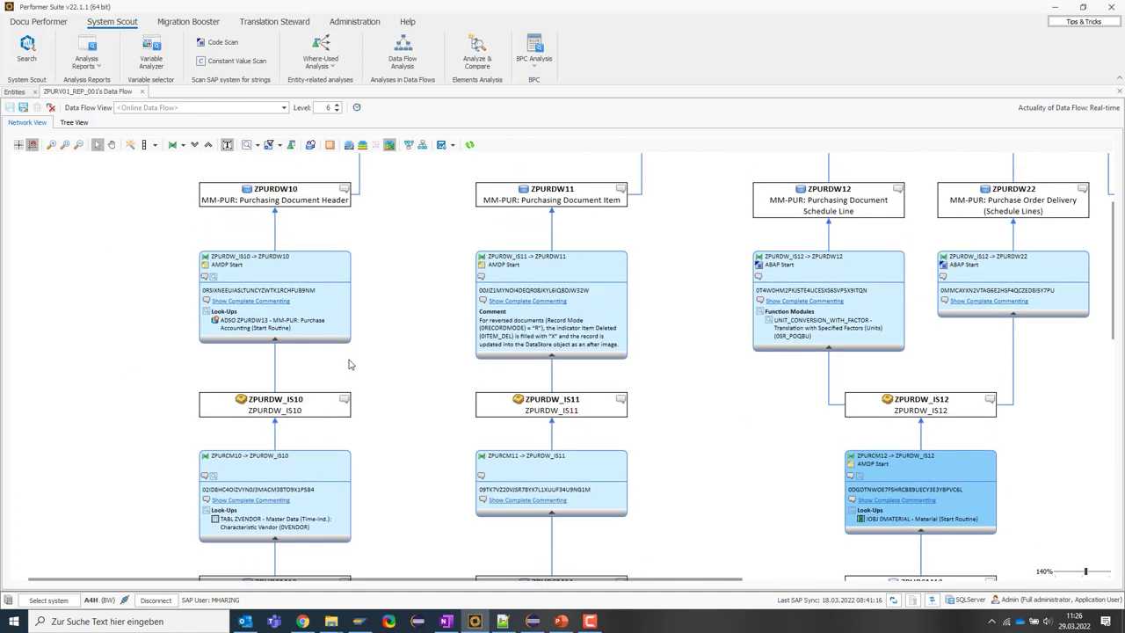
pyautogui.rightClick(322, 311)
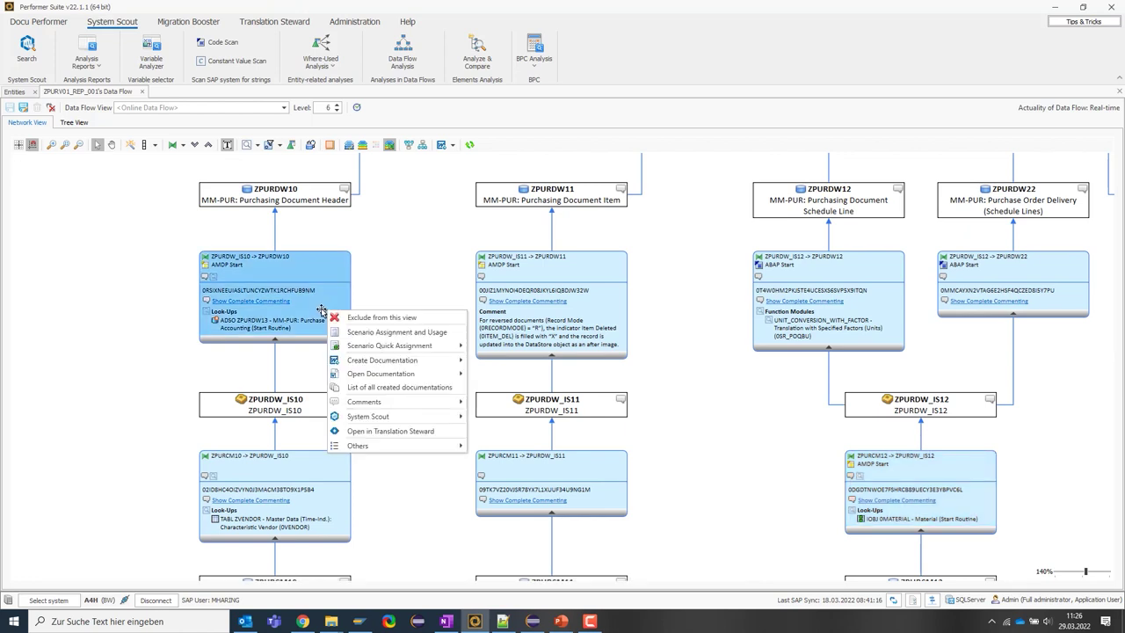
pyautogui.moveTo(376, 424)
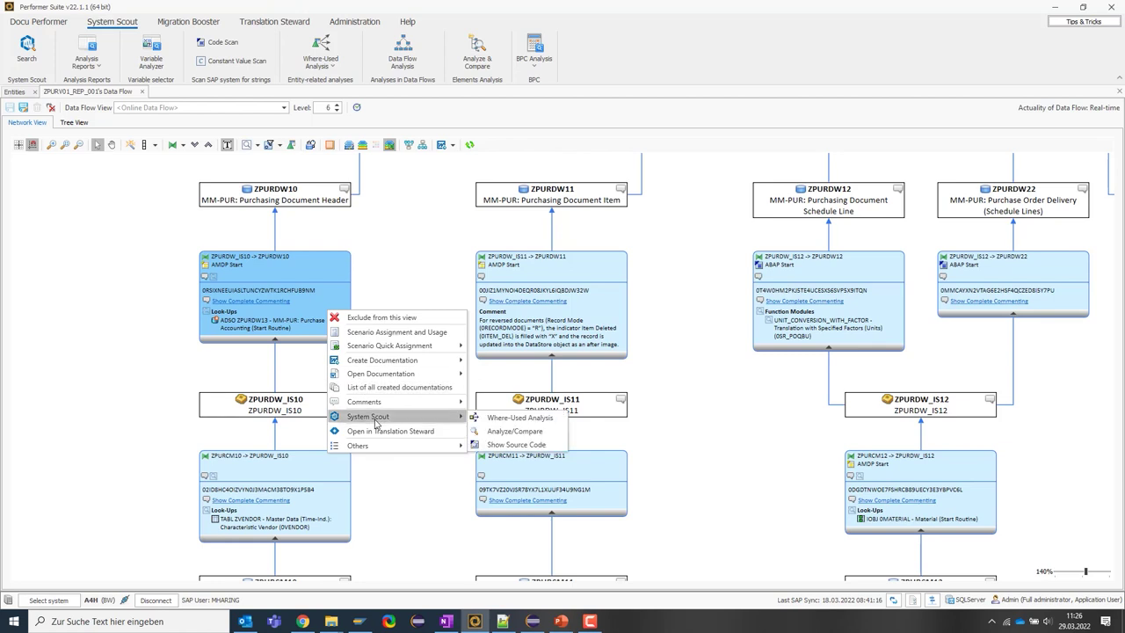
pyautogui.click(507, 446)
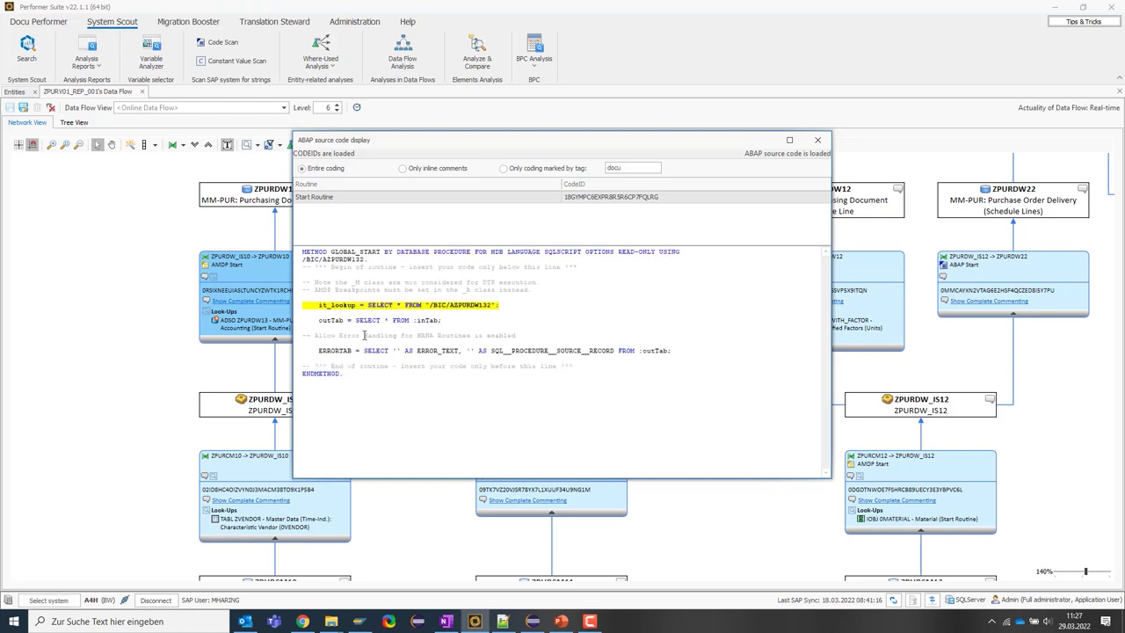
pyautogui.moveTo(317, 305); pyautogui.dragTo(421, 307)
pyautogui.click(369, 308)
pyautogui.click(459, 305)
pyautogui.click(817, 141)
# - Hide the look-up scan results from the diagram
pyautogui.scroll(-3, 429, 290)
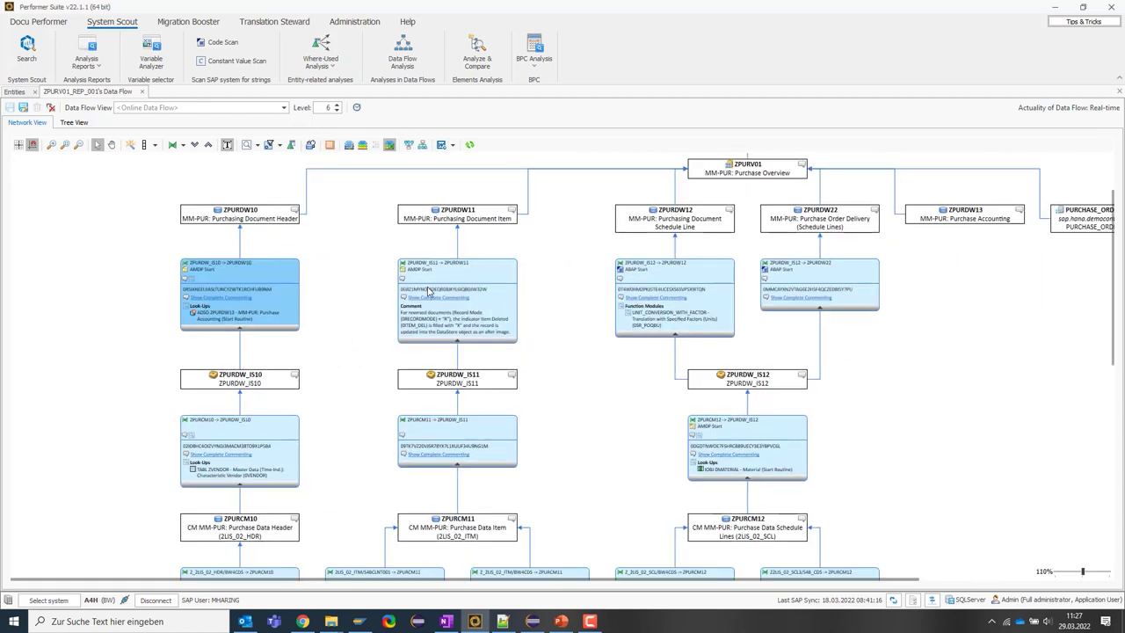
pyautogui.scroll(-1, 429, 290)
pyautogui.scroll(-1, 430, 305)
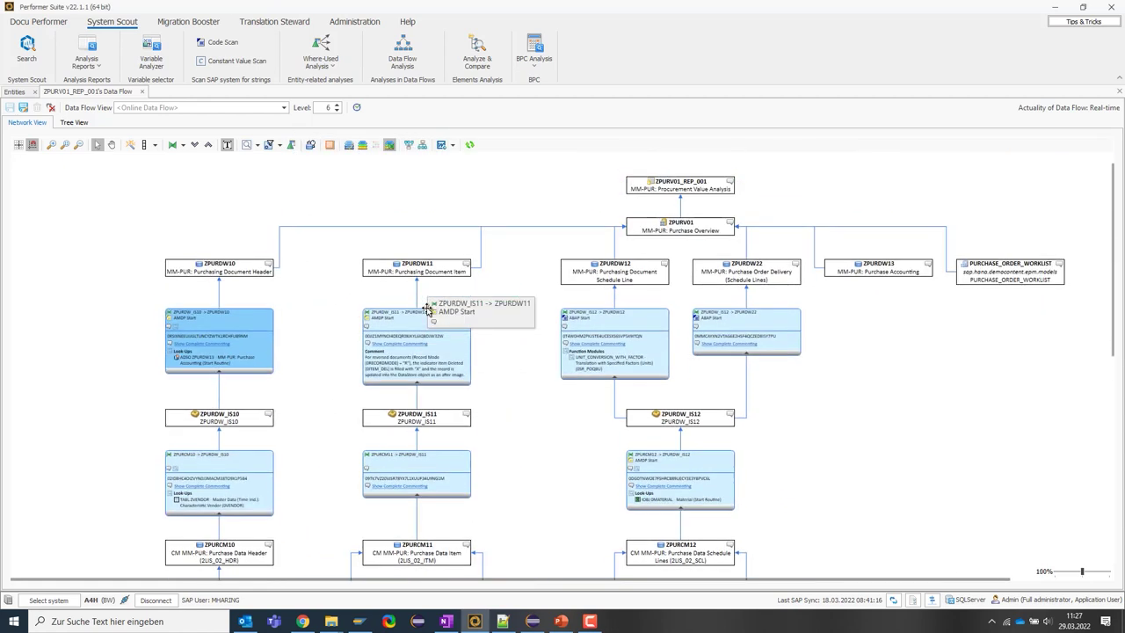
pyautogui.scroll(-1, 431, 317)
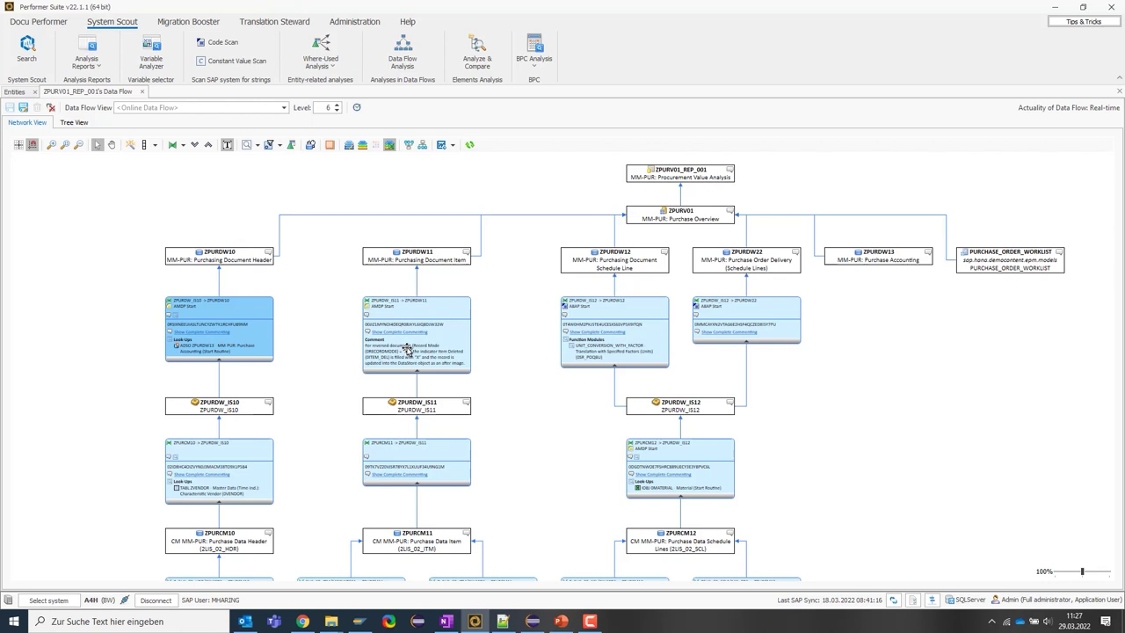
pyautogui.click(258, 146)
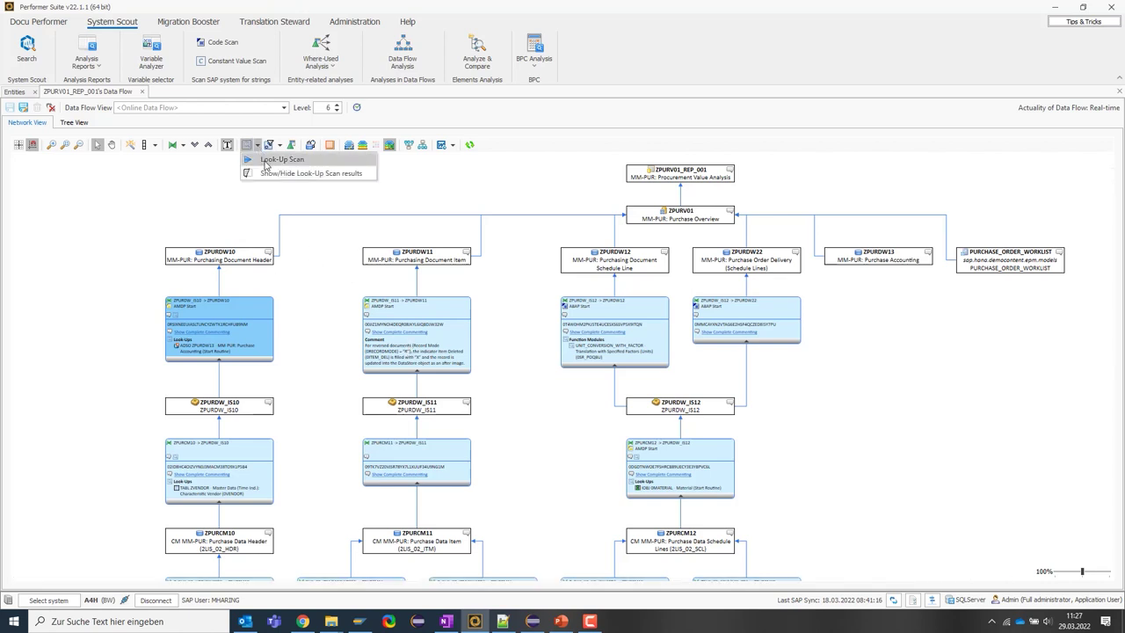
pyautogui.click(267, 173)
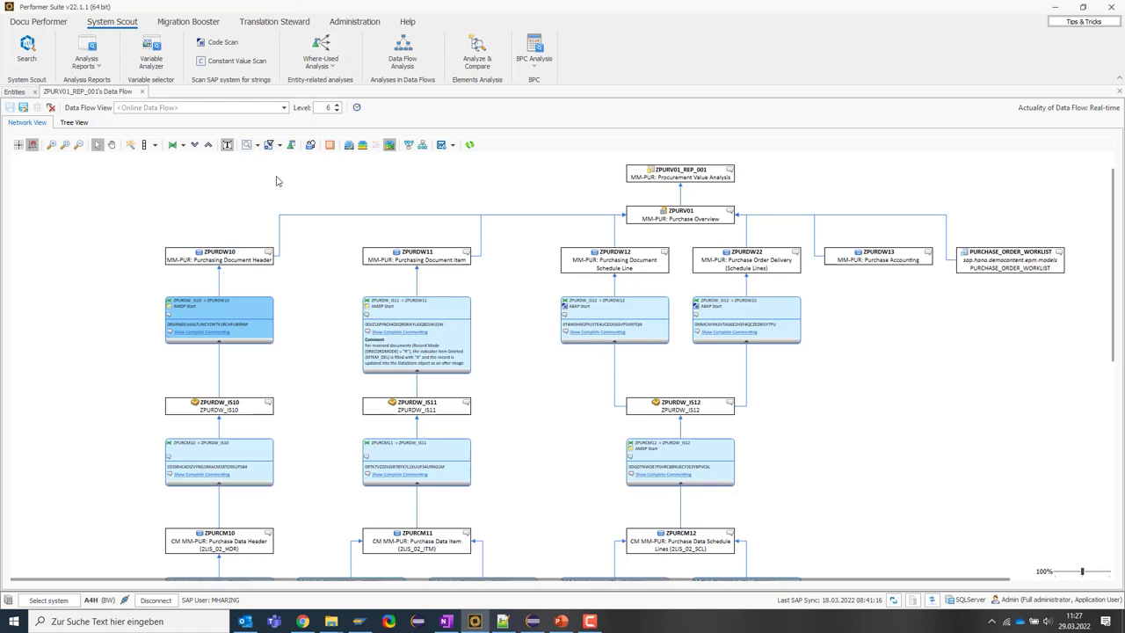
# - Run the DTP and InfoPackage analysis with Show all DTPs and InfoPackages selected
pyautogui.click(279, 145)
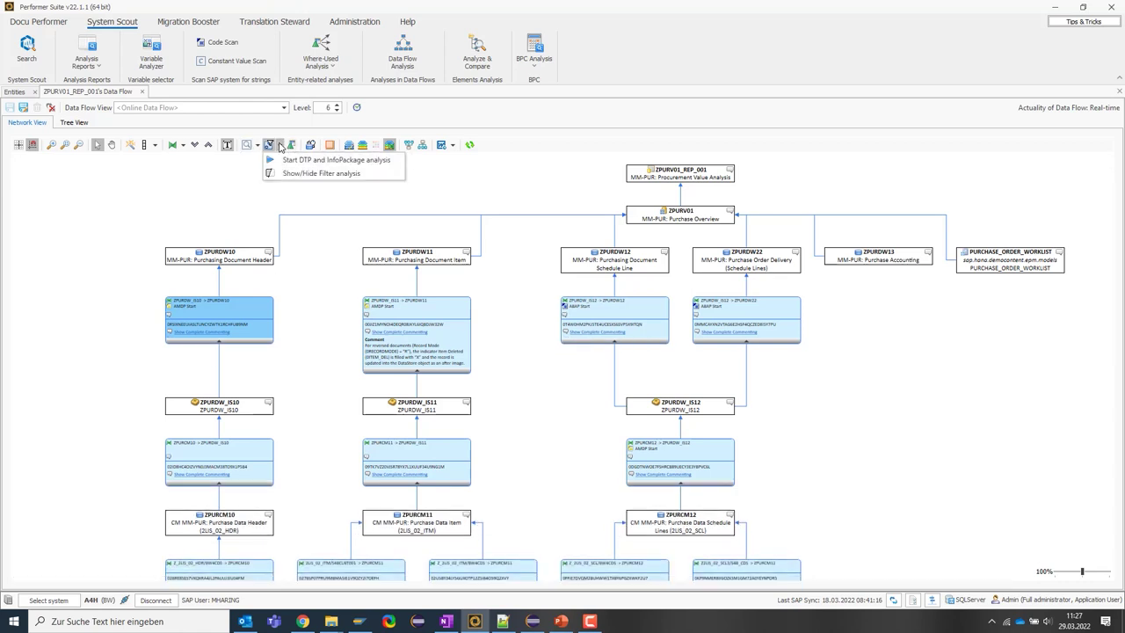
pyautogui.click(314, 160)
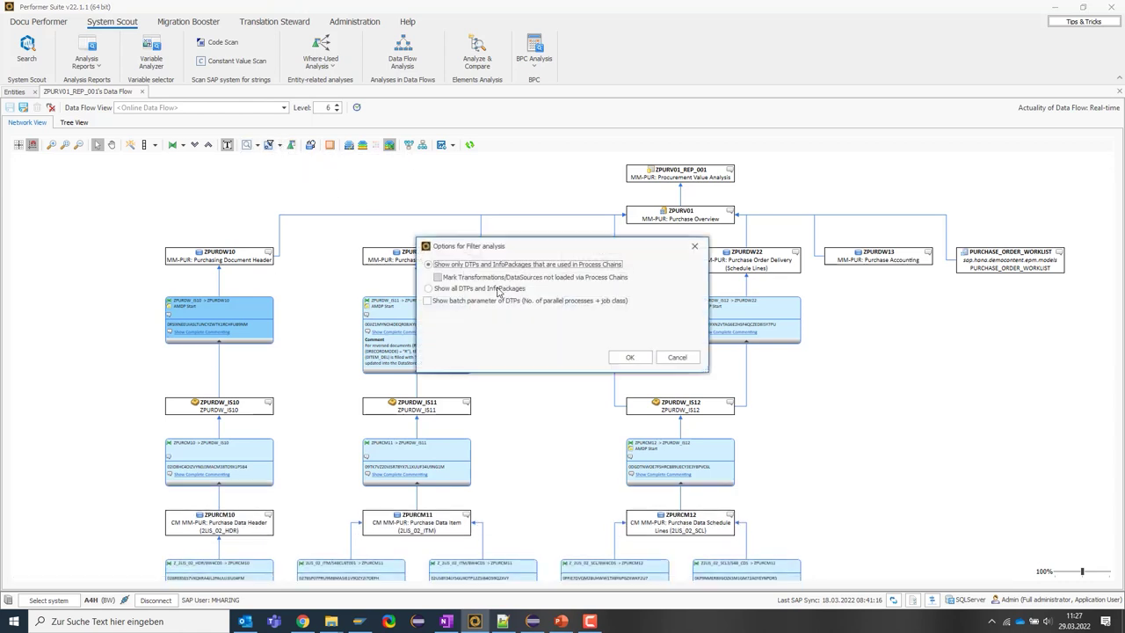
pyautogui.click(498, 290)
pyautogui.click(629, 358)
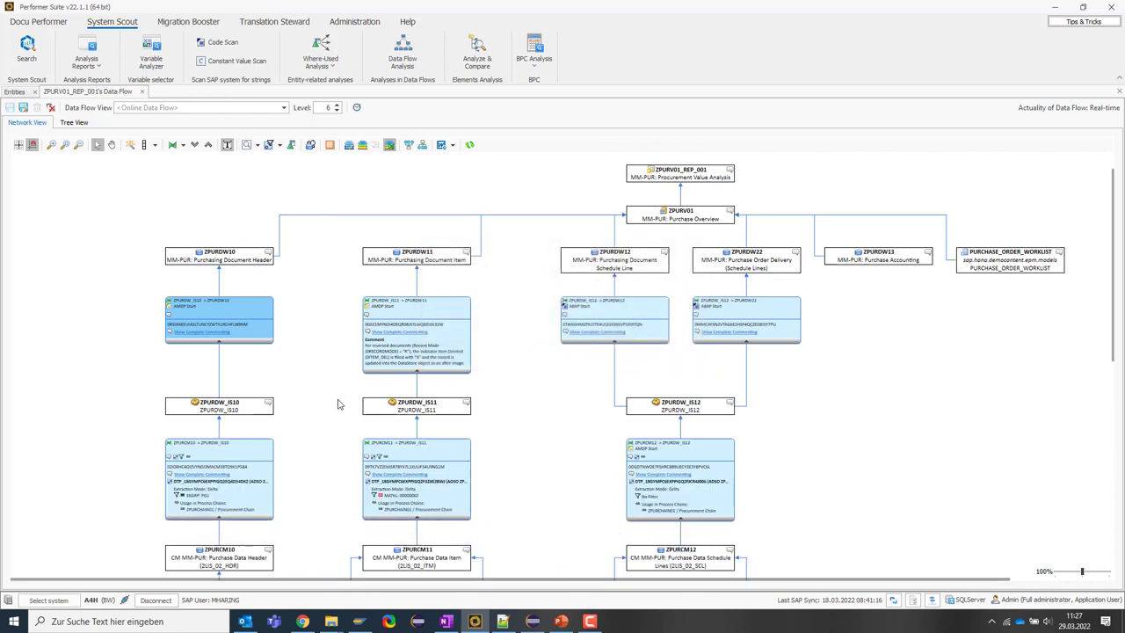
pyautogui.scroll(-1, 180, 457)
pyautogui.scroll(4, 183, 464)
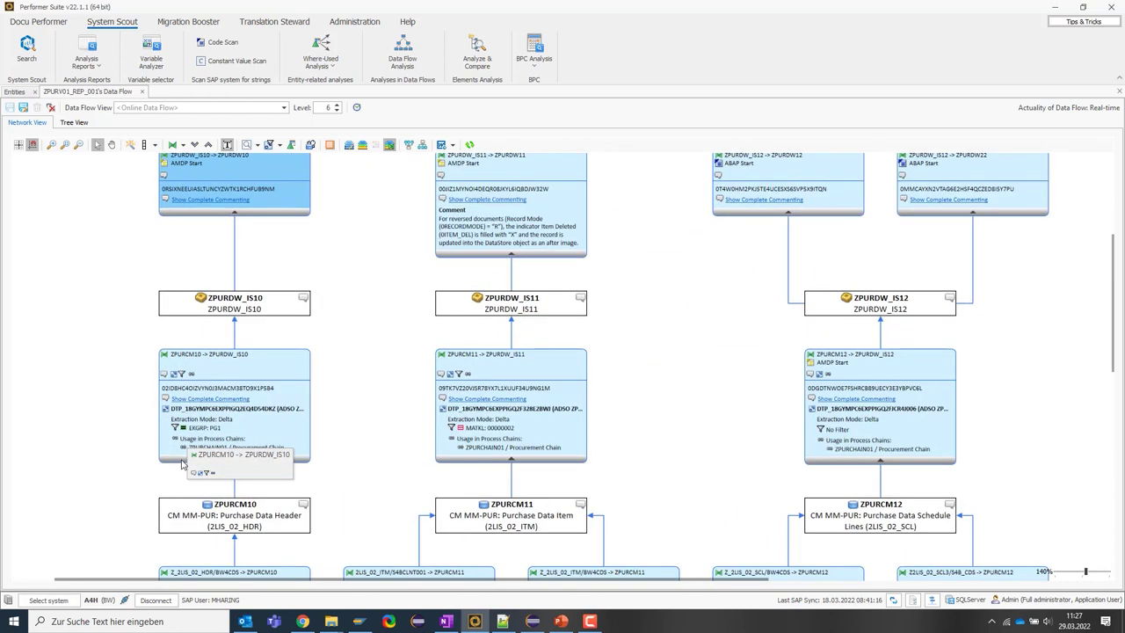
pyautogui.scroll(3, 183, 464)
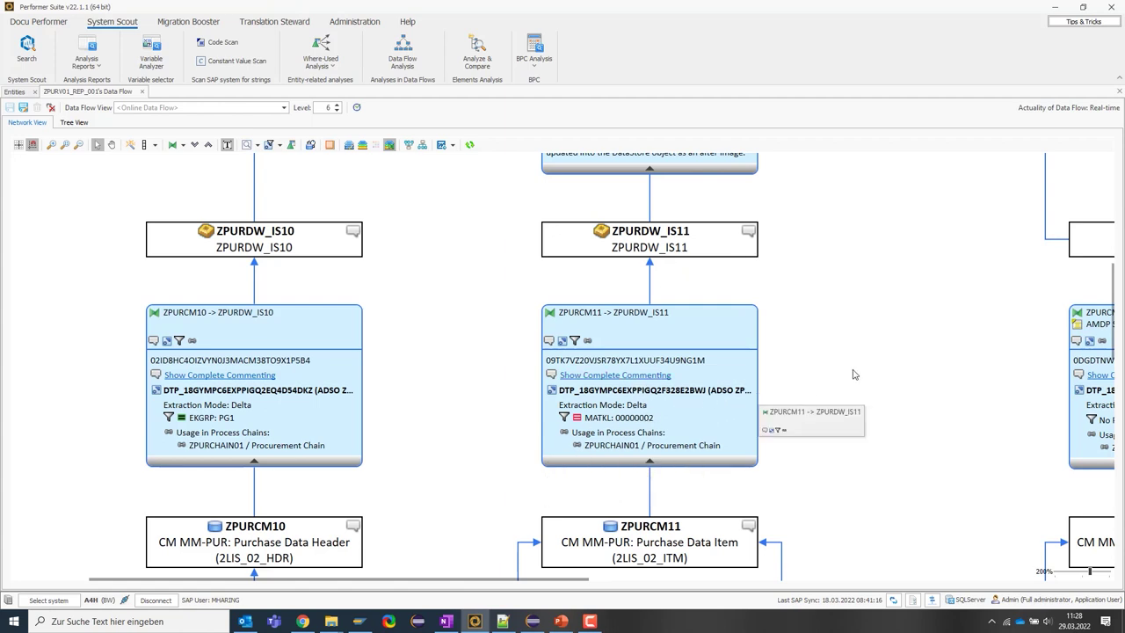
pyautogui.scroll(-4, 831, 340)
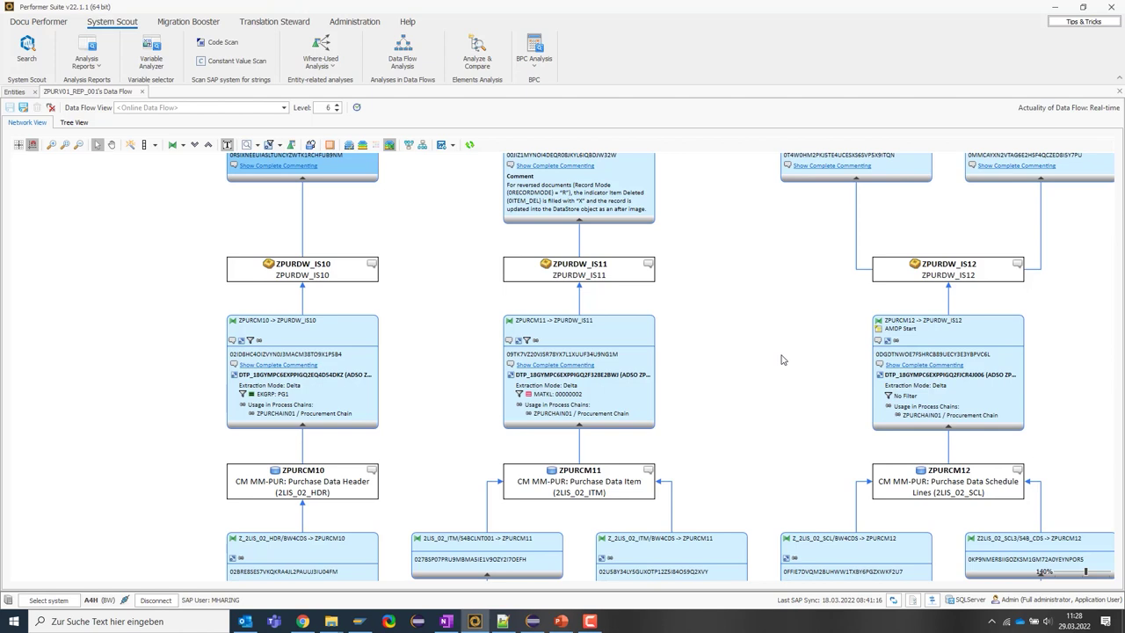
pyautogui.scroll(-2, 780, 366)
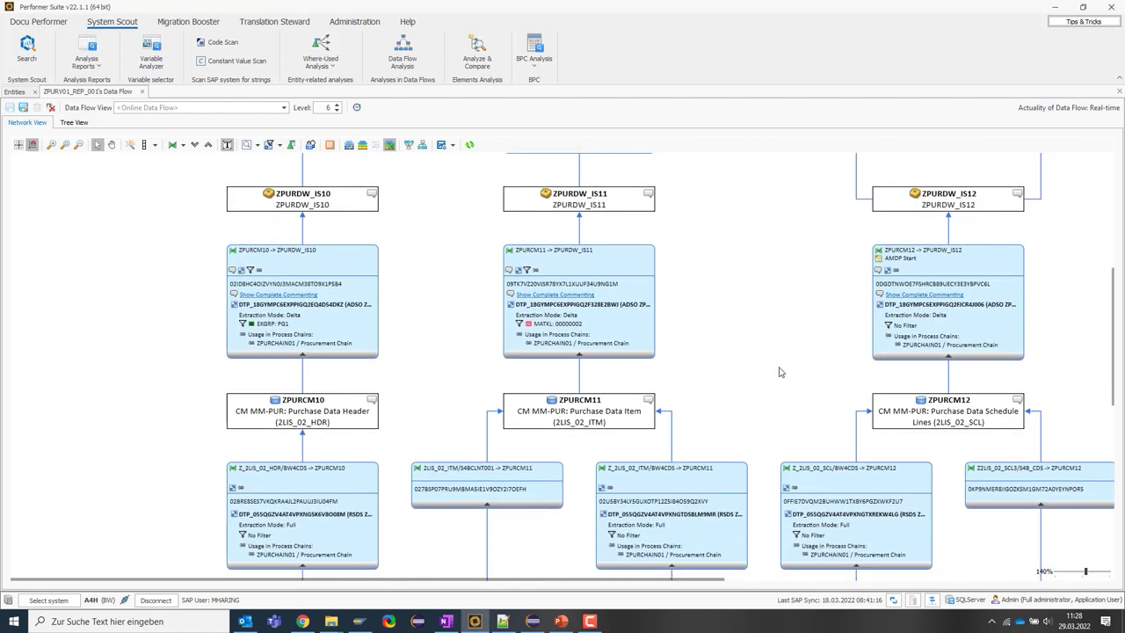
pyautogui.scroll(4, 751, 363)
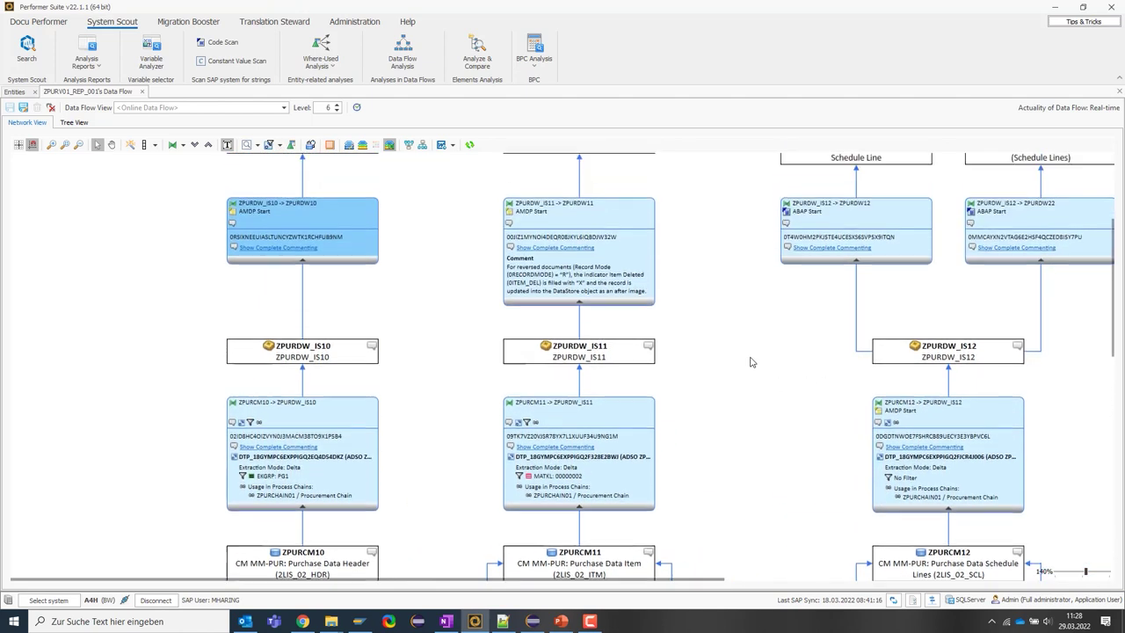
pyautogui.scroll(5, 751, 363)
pyautogui.keyDown('ctrl'); pyautogui.scroll(-1, 751, 362); pyautogui.keyUp('ctrl')
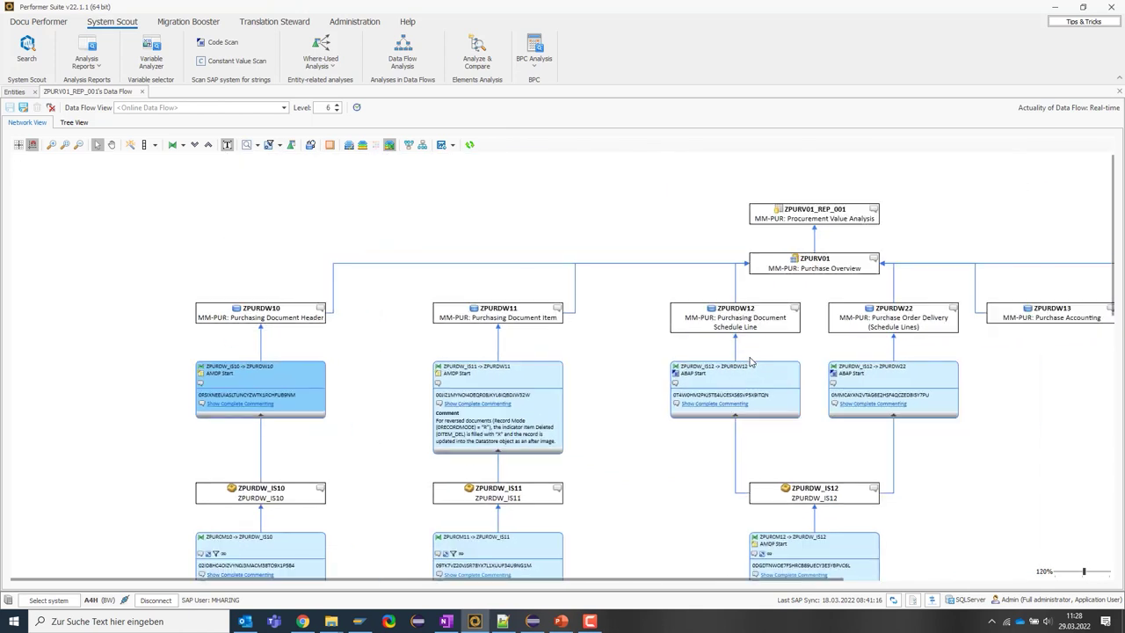
pyautogui.scroll(-1, 750, 363)
pyautogui.scroll(-1, 751, 362)
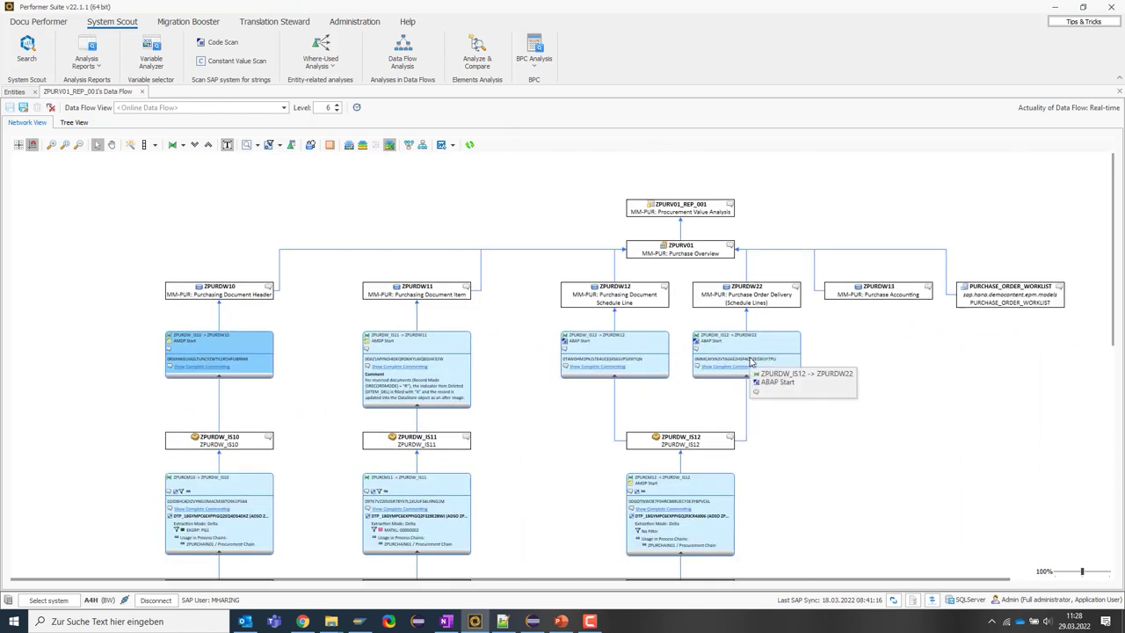
# - Run a mapping analysis on query ZPURV01_REP_001, confirming analysis of all buildup object mappings
pyautogui.click(700, 210)
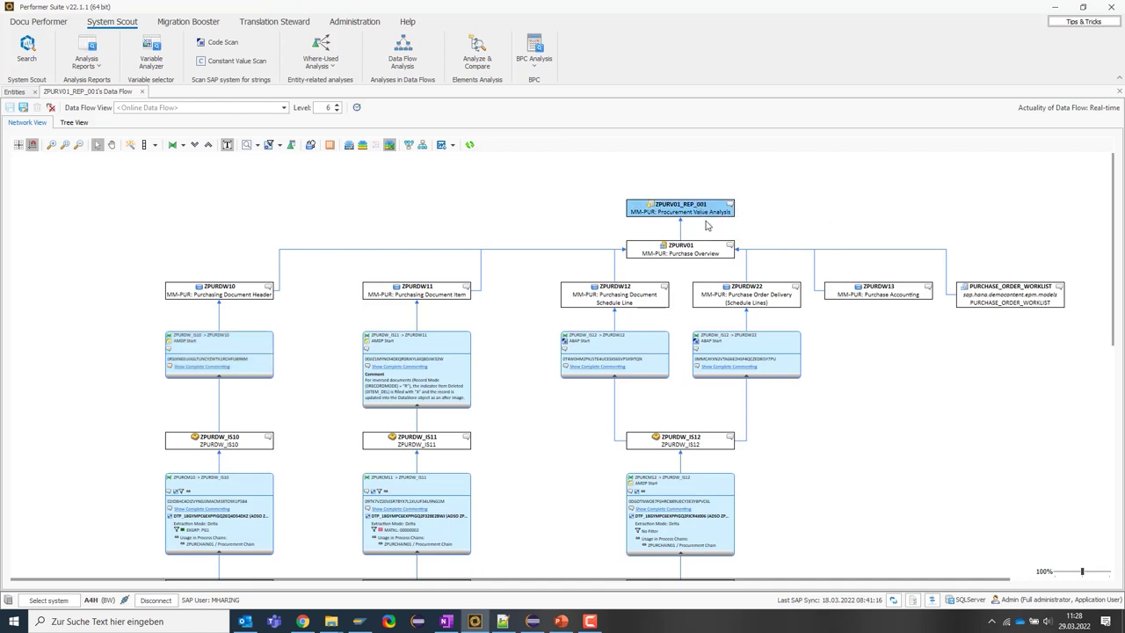
pyautogui.click(293, 146)
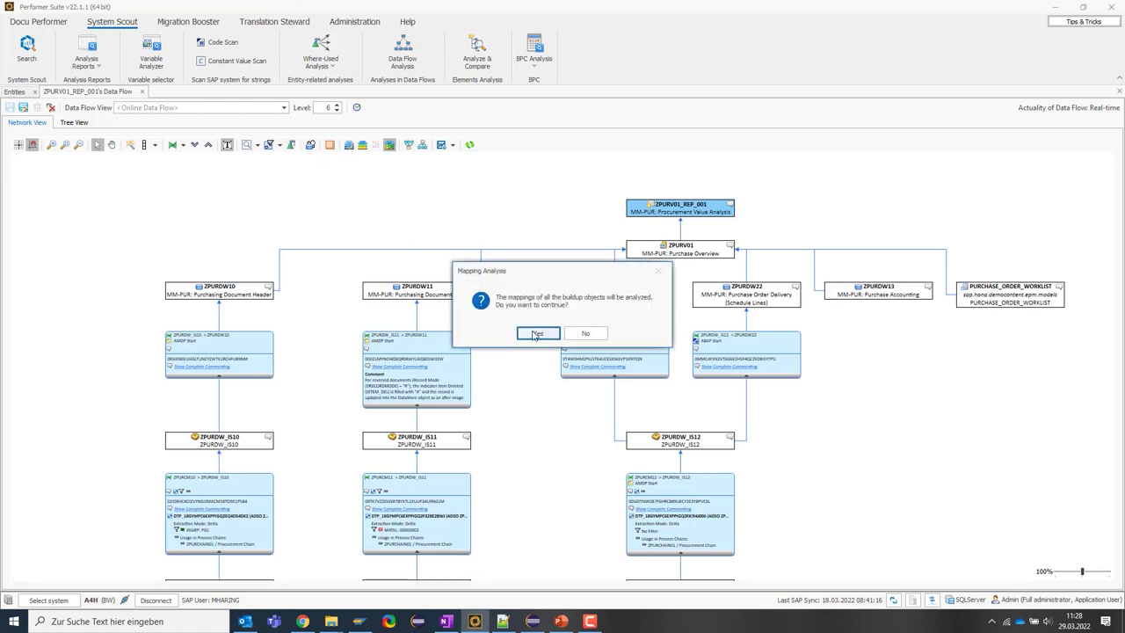
pyautogui.click(536, 334)
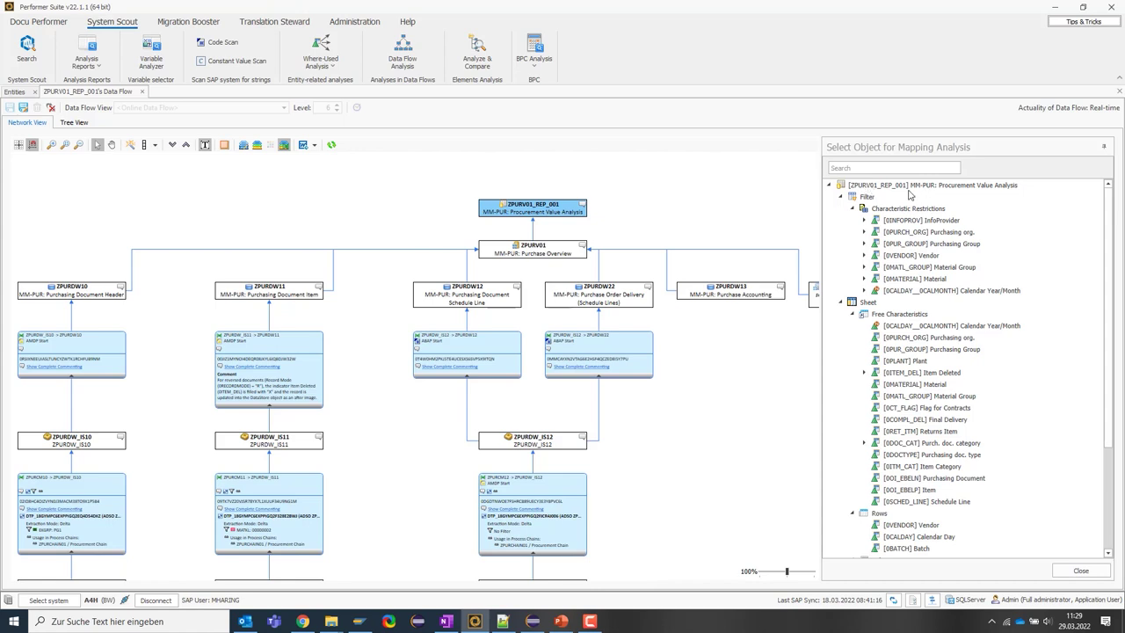
# - Under Columns > Key figures > Deliveries, trace the mapping of [0DELIVERIES] Deliveries
pyautogui.scroll(-1, 911, 197)
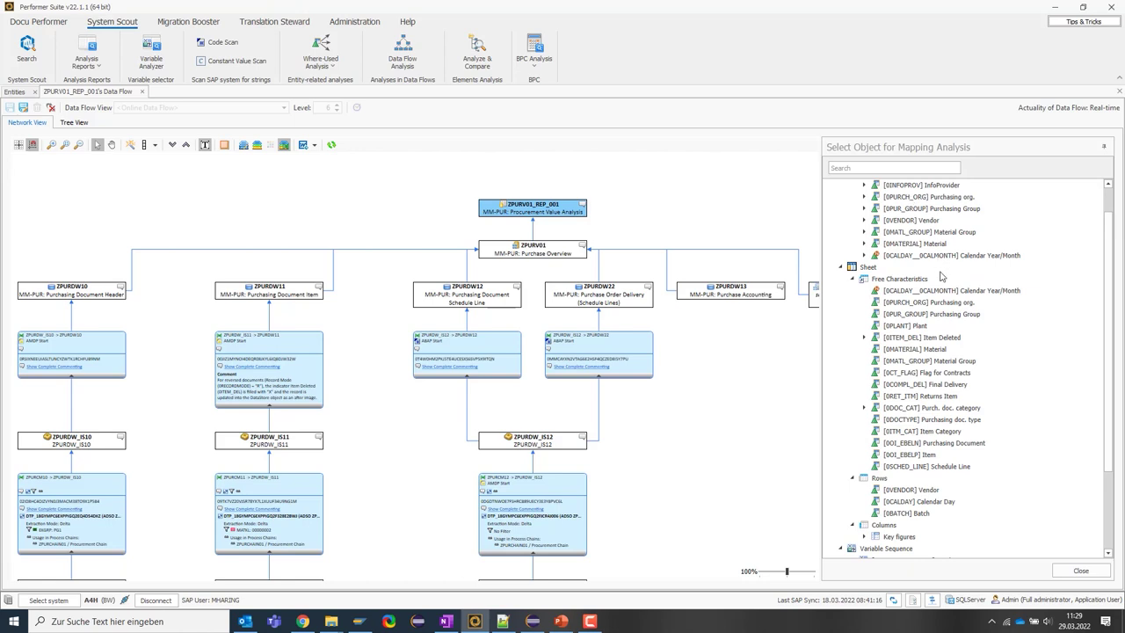
pyautogui.scroll(-1, 942, 277)
pyautogui.scroll(-1, 941, 277)
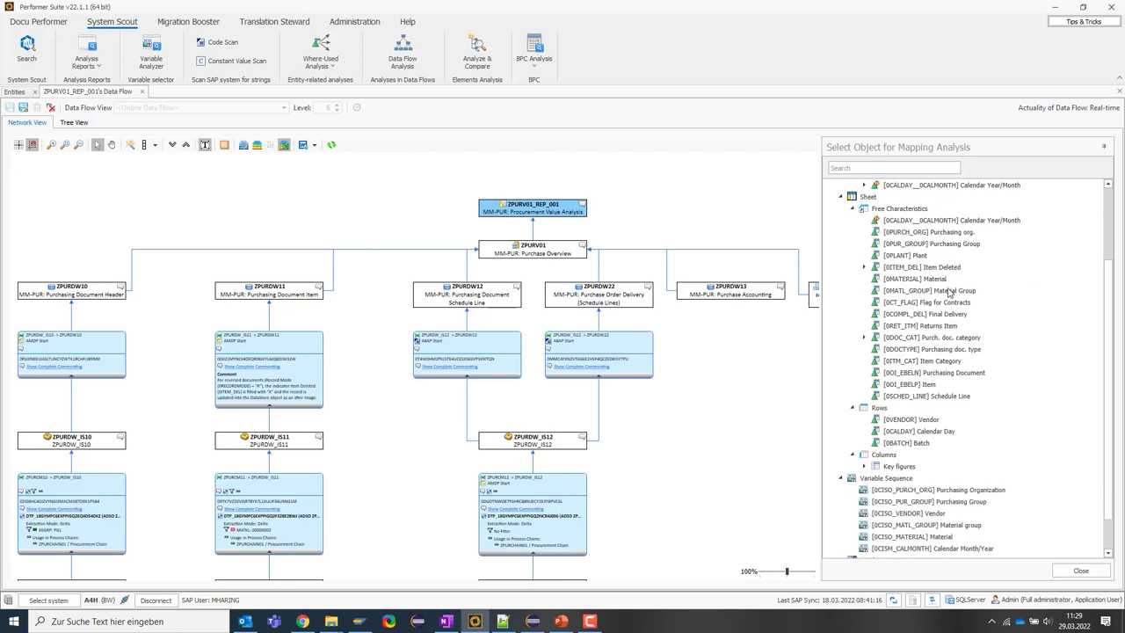
pyautogui.click(864, 466)
pyautogui.scroll(-1, 888, 454)
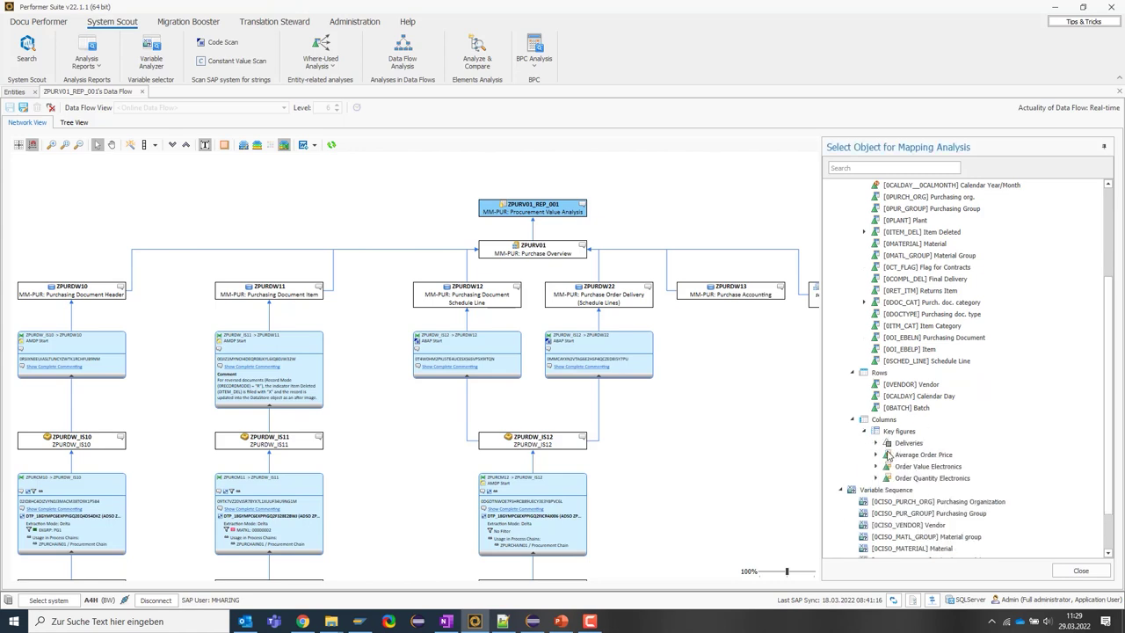
pyautogui.click(874, 445)
pyautogui.click(958, 455)
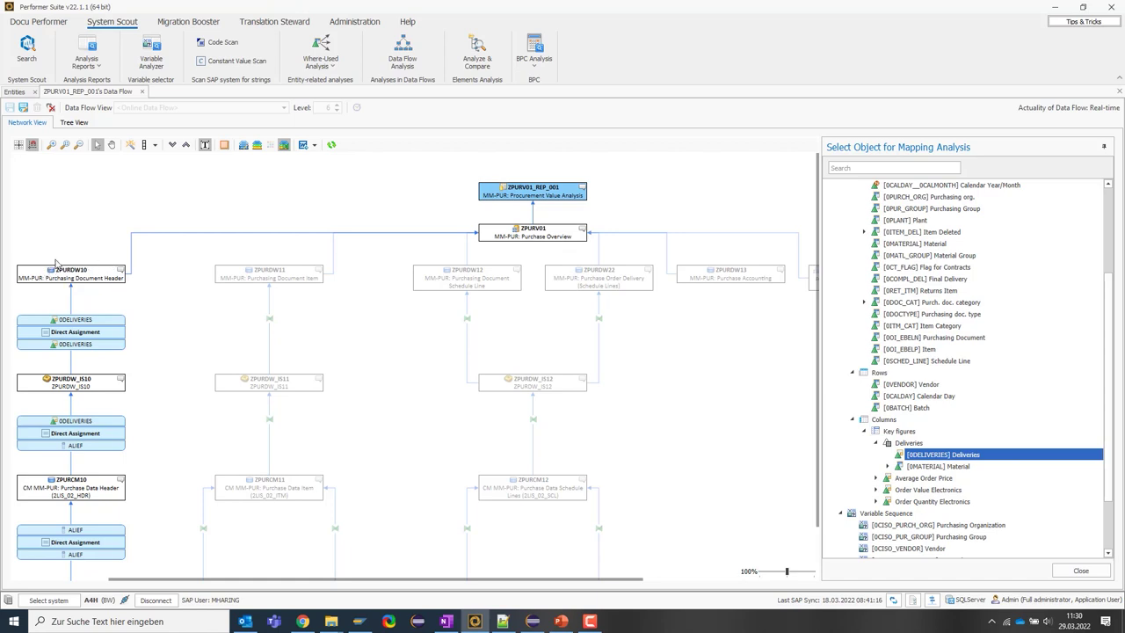
# - Scroll the Deliveries trace down to data source Z_2LIS_02_HDR/BWCDS via ALIEF
pyautogui.scroll(-2, 138, 293)
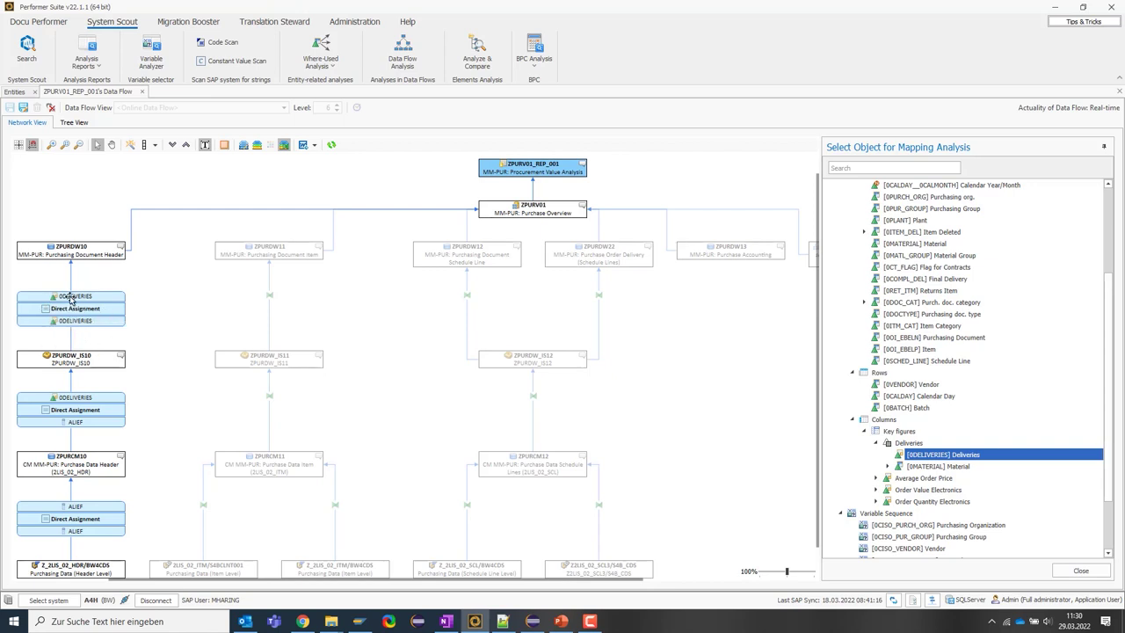
pyautogui.scroll(-1, 147, 307)
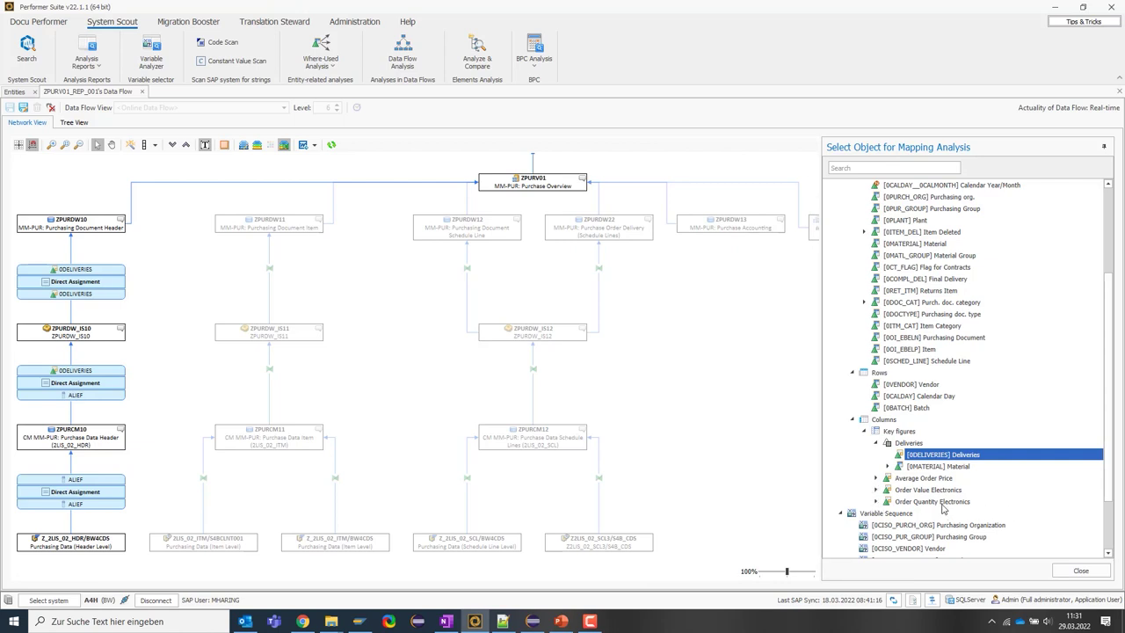
# - Expand Order Quantity Electronics through ZPURV01_RKF_02 and trace Purchase Order Quantity [0ORDER_QUAN]
pyautogui.click(876, 502)
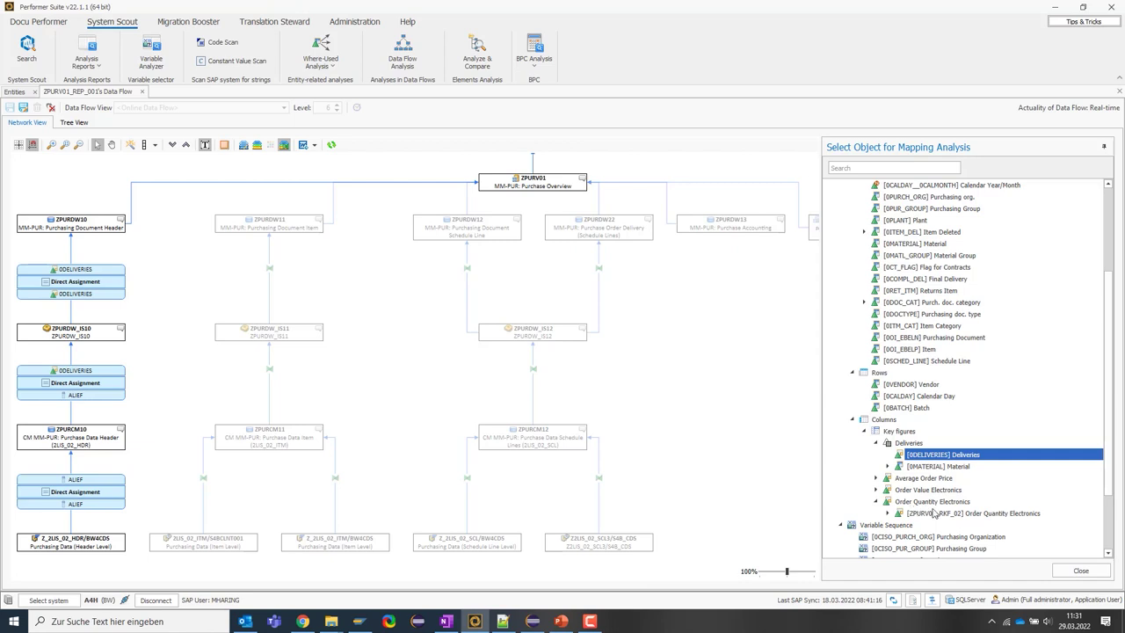
pyautogui.scroll(-1, 965, 507)
pyautogui.scroll(-1, 974, 479)
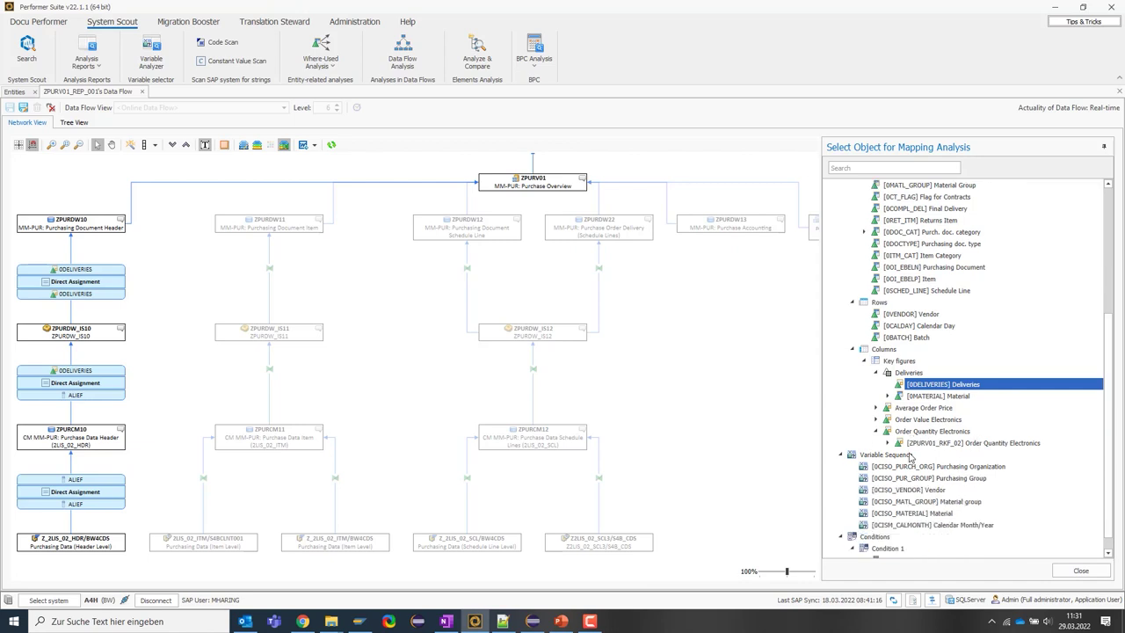
pyautogui.click(888, 443)
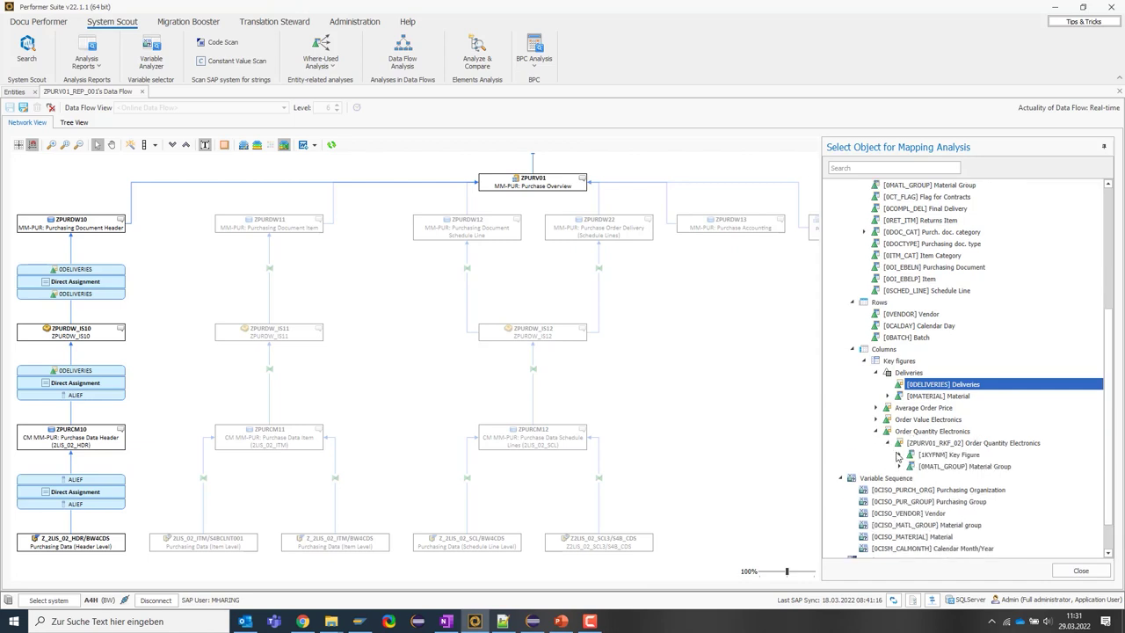
pyautogui.click(899, 455)
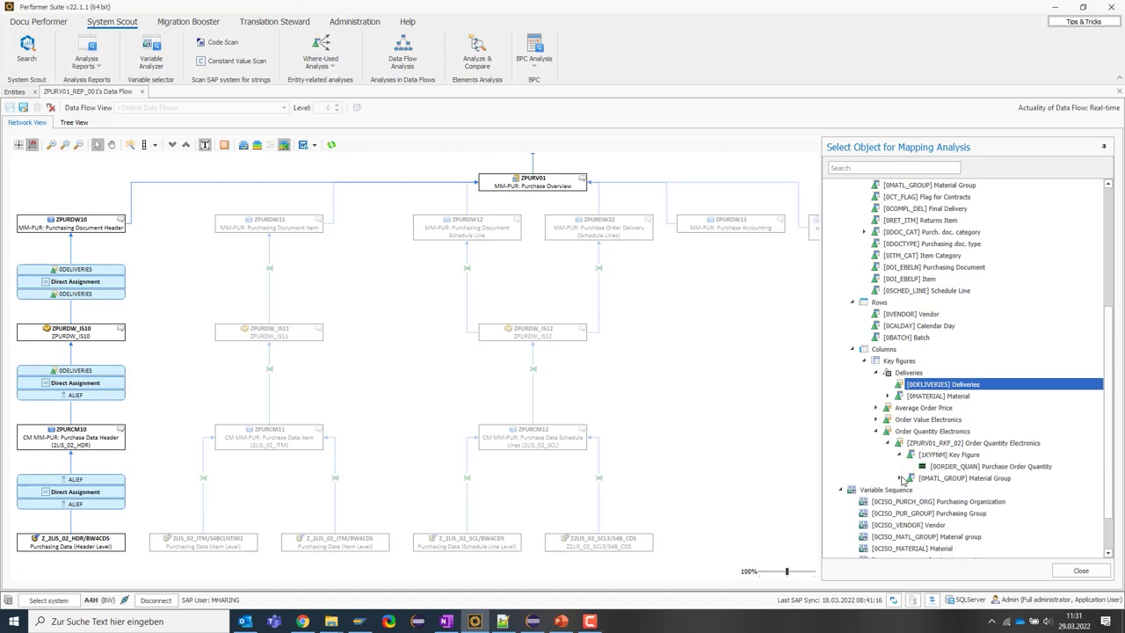
pyautogui.click(899, 478)
pyautogui.click(1000, 468)
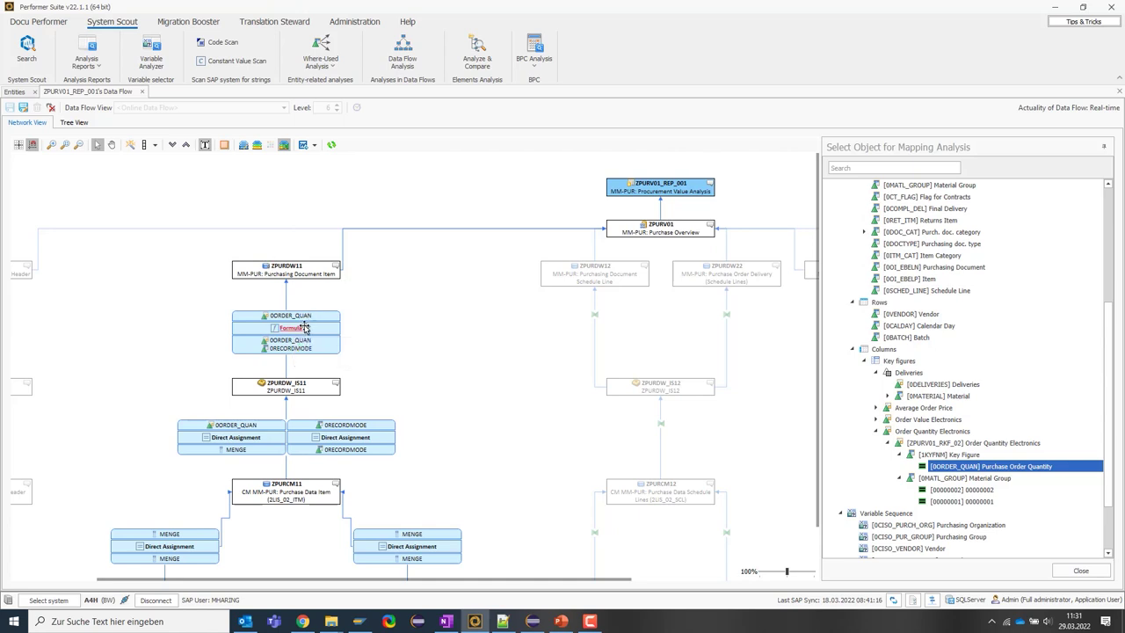
# - Review the RECORDMODE formula for ORDER_QUAN, then collapse the node and close the mapping panel
pyautogui.click(293, 329)
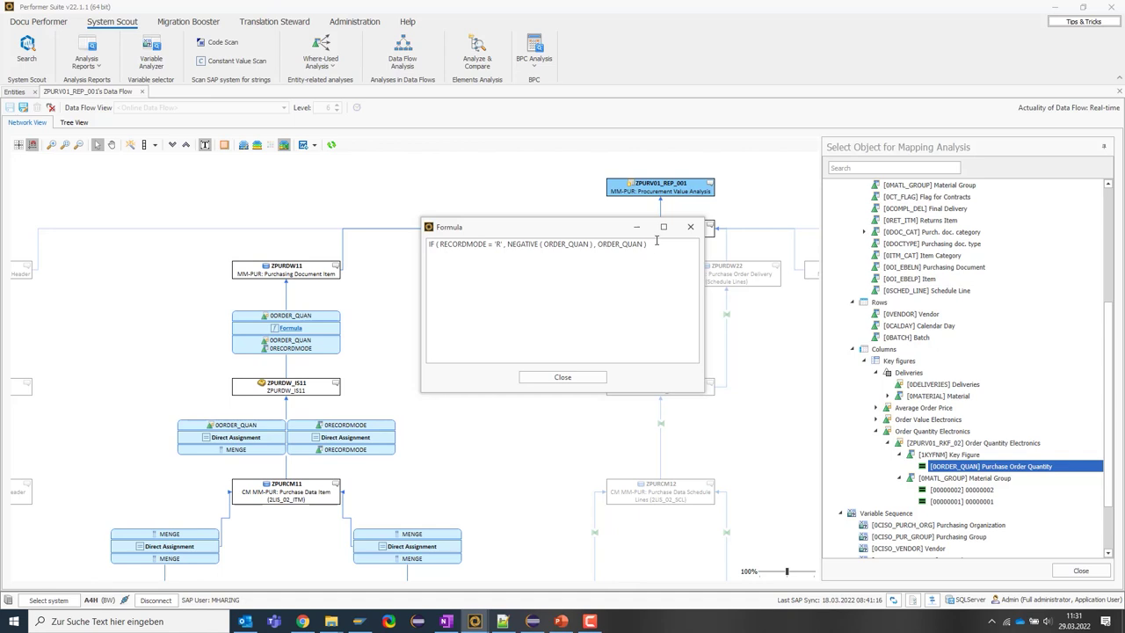
pyautogui.click(562, 378)
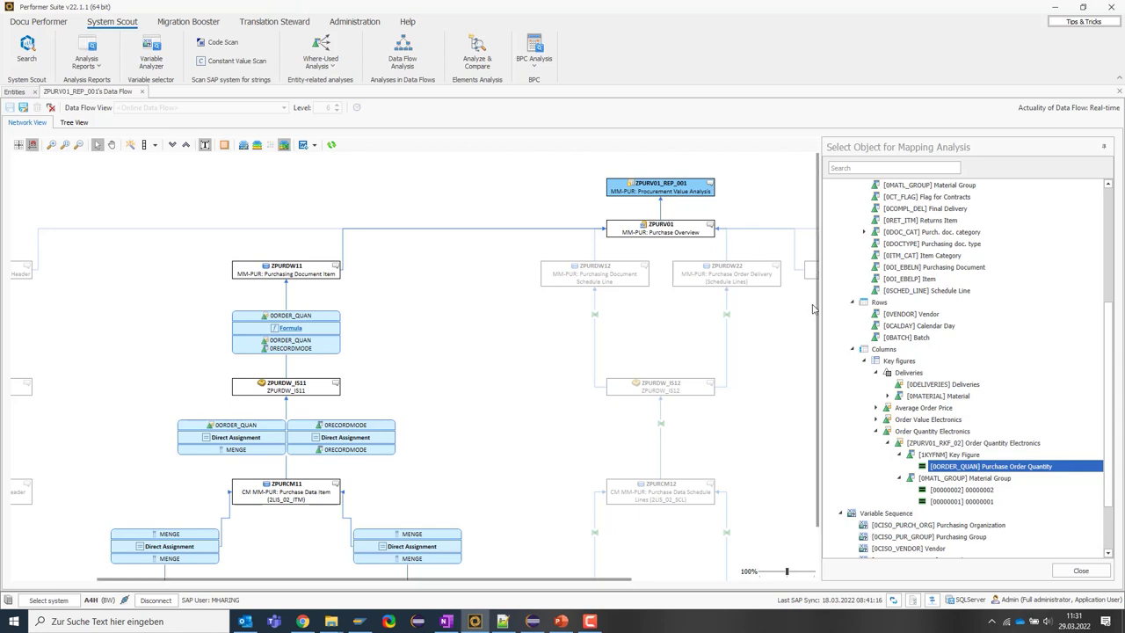
pyautogui.click(877, 432)
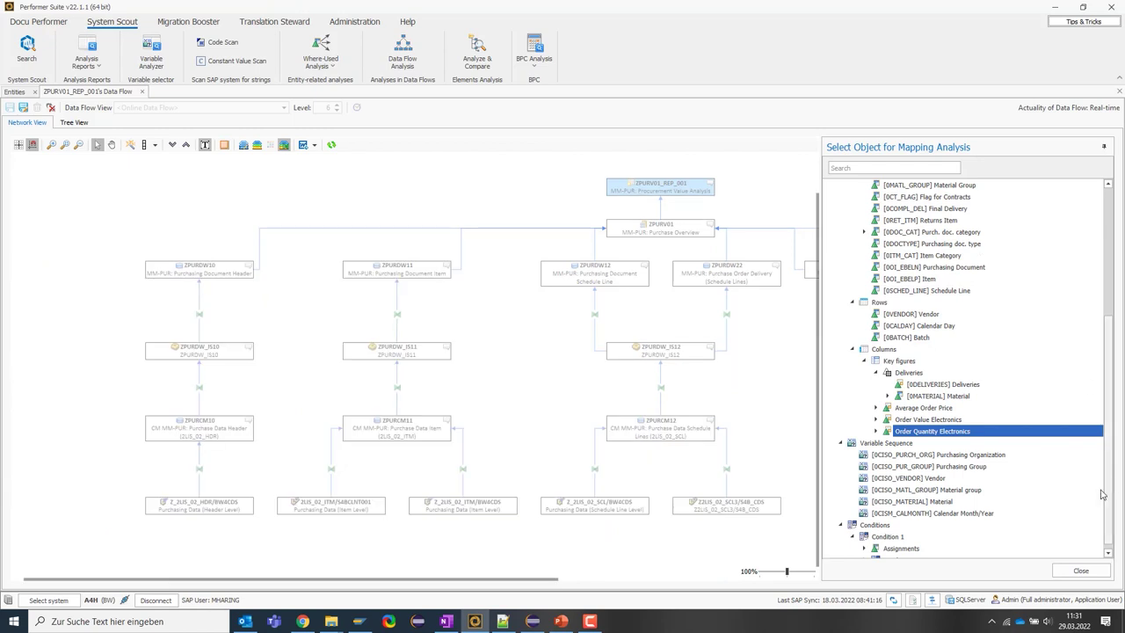
pyautogui.click(1080, 571)
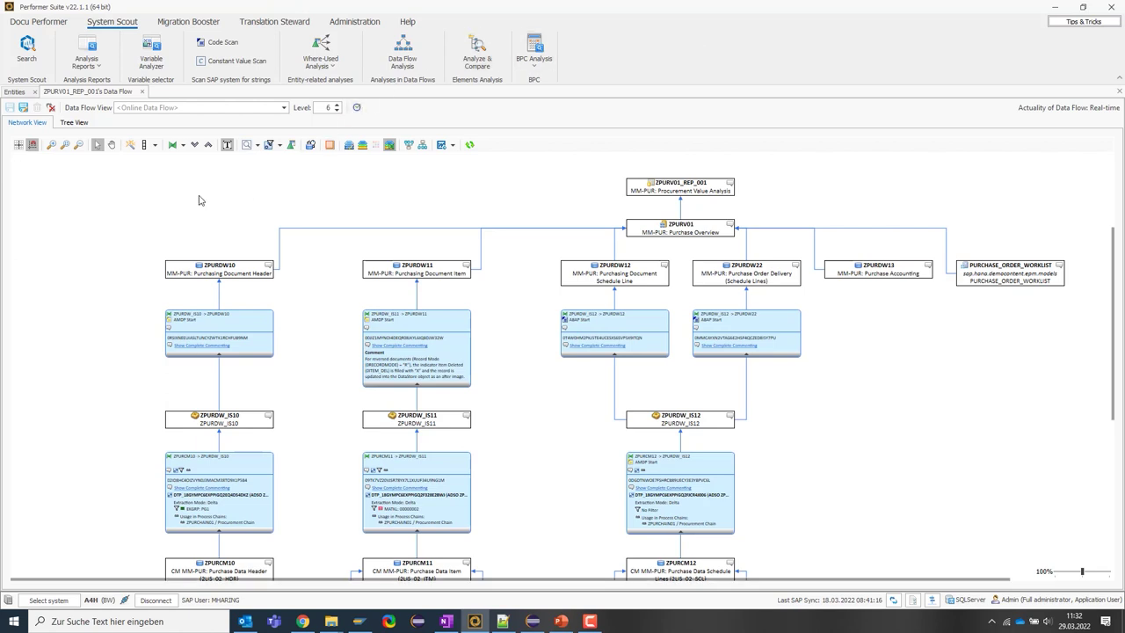
# - Open ZPURV01_REP_001 in System Scout > Analyze/Compare and scroll the report
pyautogui.rightClick(717, 189)
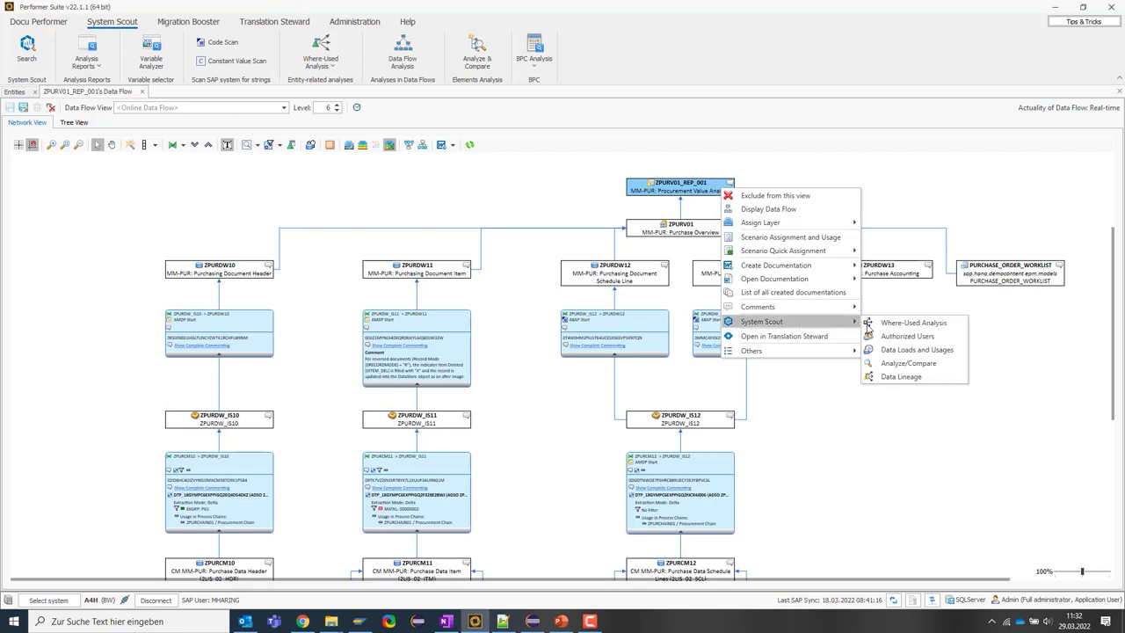
pyautogui.click(891, 365)
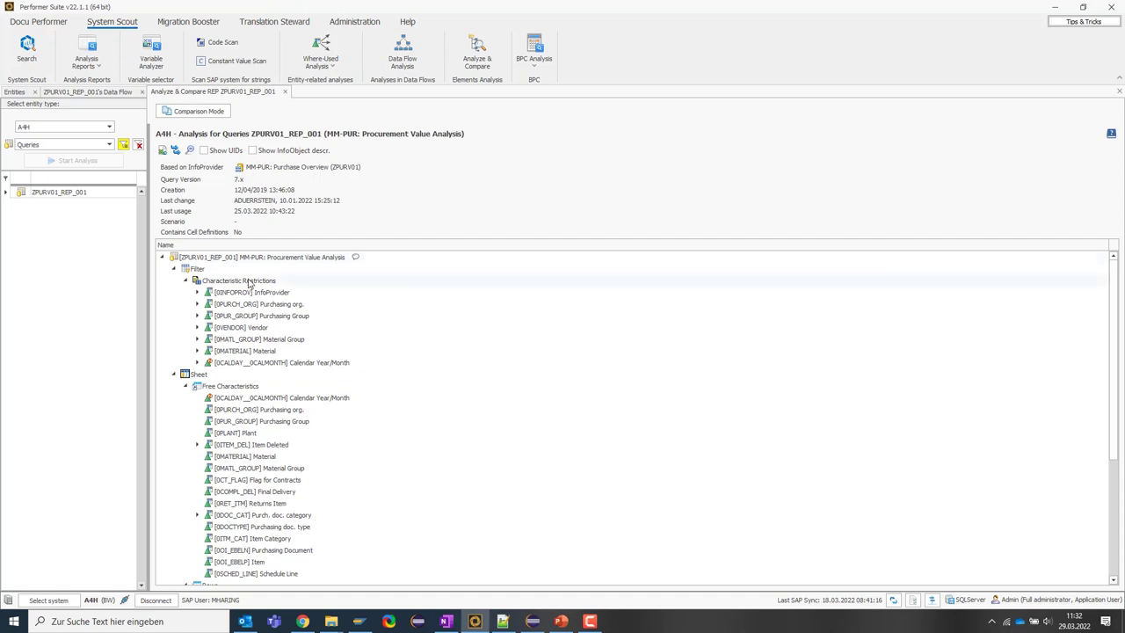
pyautogui.scroll(-1, 332, 326)
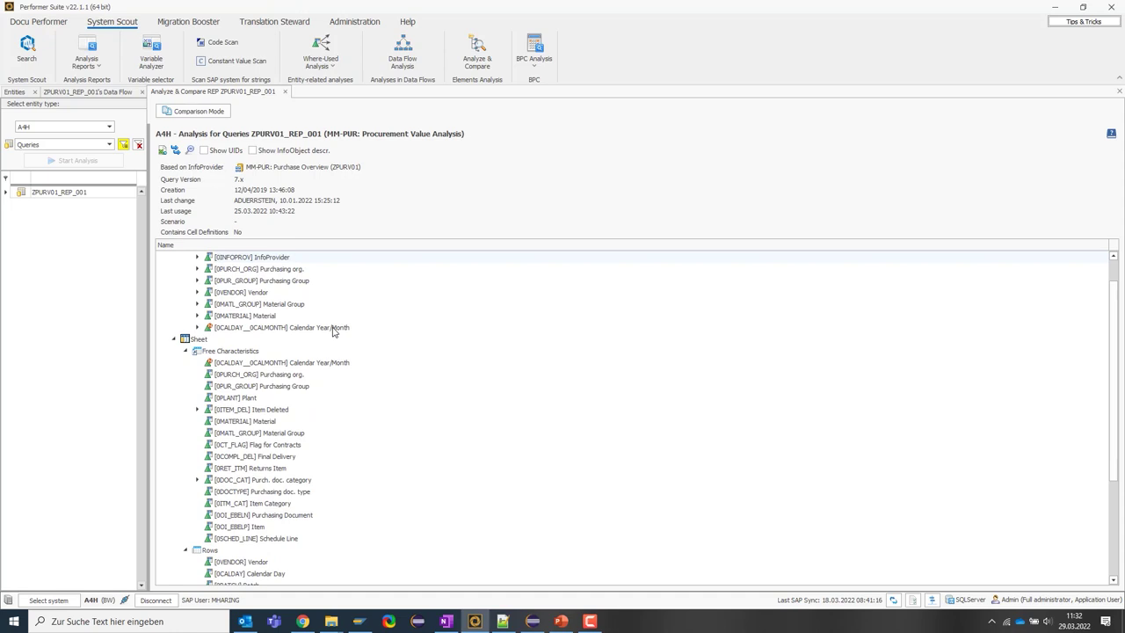
pyautogui.scroll(-3, 332, 334)
pyautogui.scroll(-2, 333, 336)
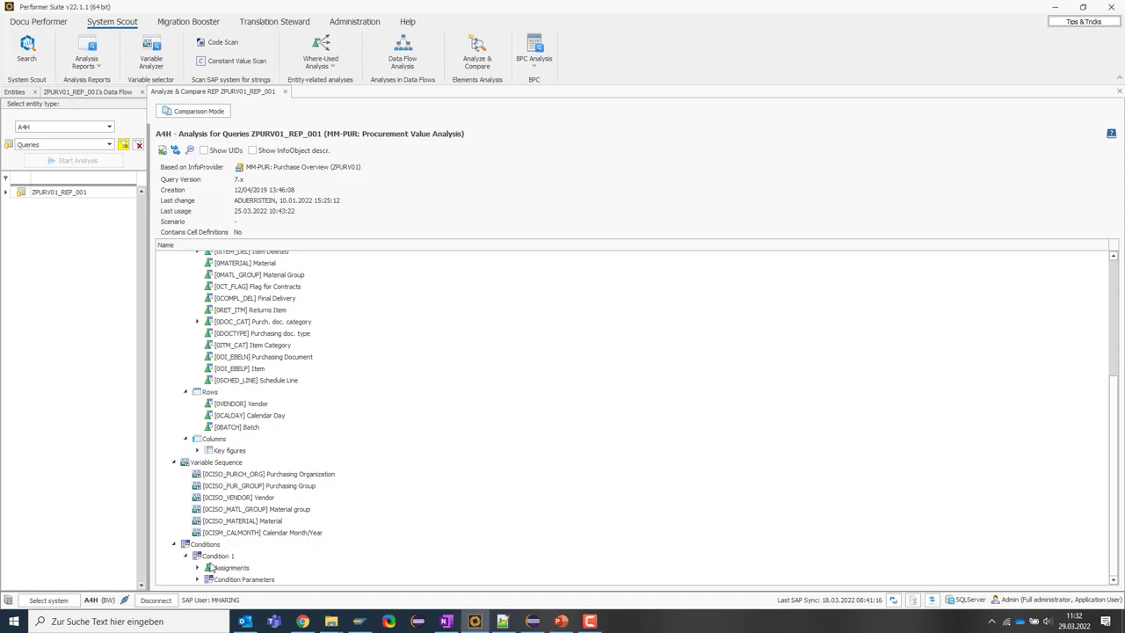
pyautogui.scroll(5, 246, 541)
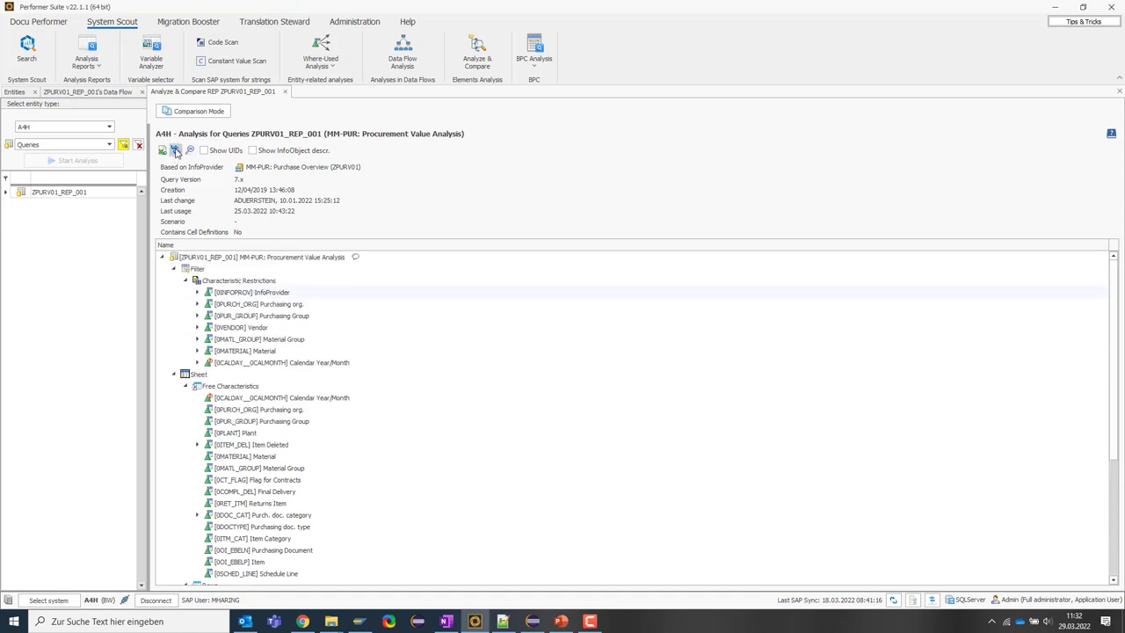
# - Expand every node of the query tree and scroll through restricted key figures, variables and conditions
pyautogui.click(175, 151)
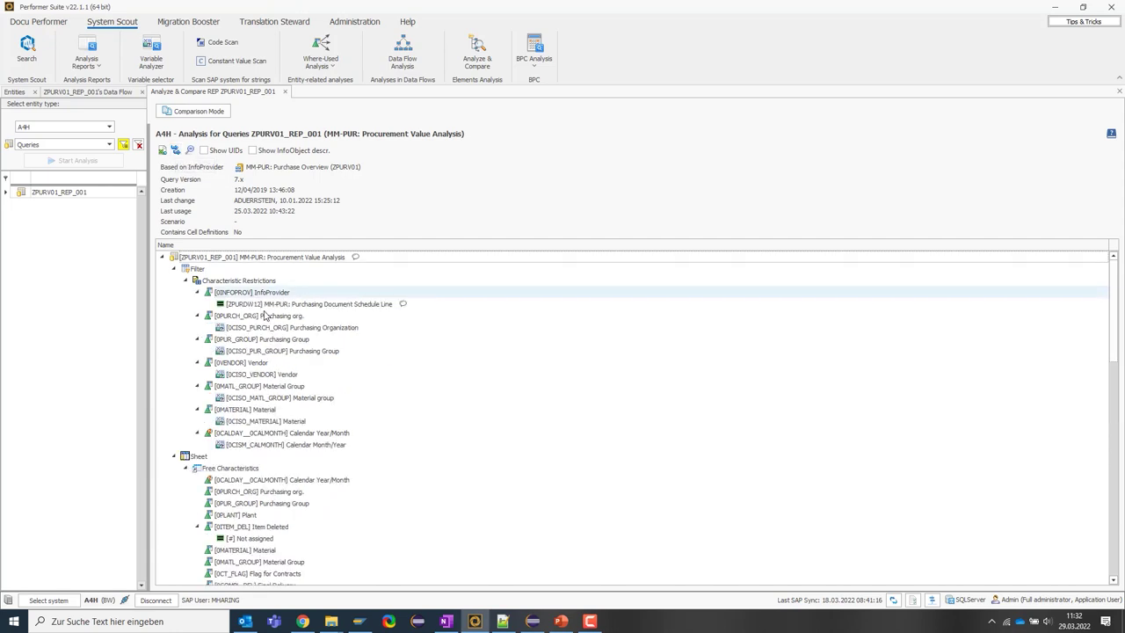
pyautogui.scroll(-2, 266, 315)
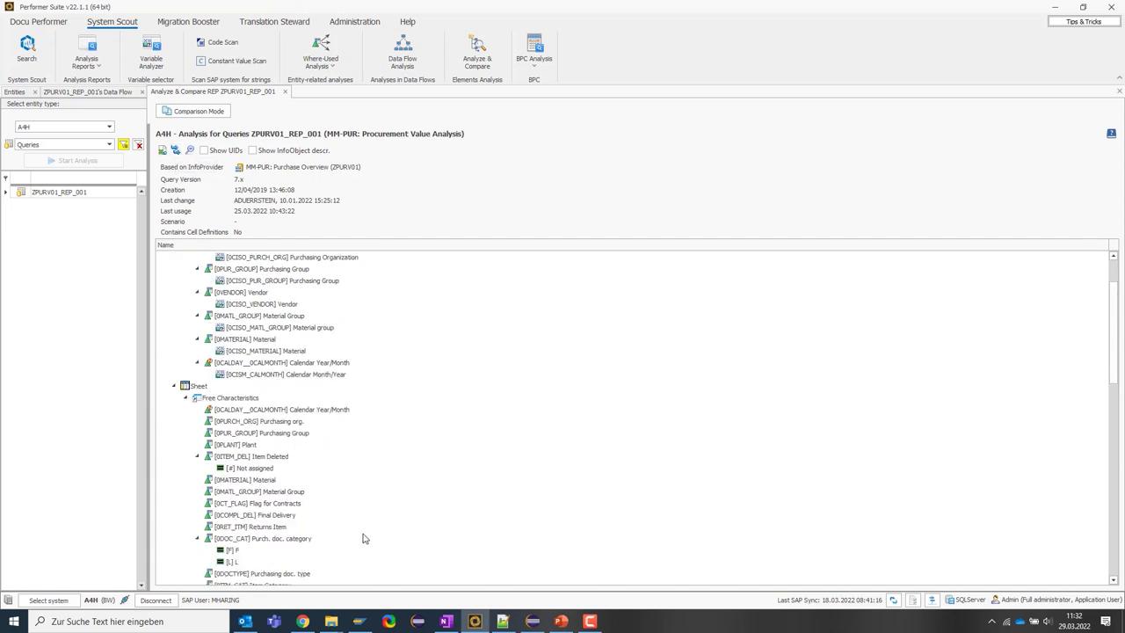
pyautogui.scroll(-2, 367, 539)
pyautogui.scroll(-5, 317, 510)
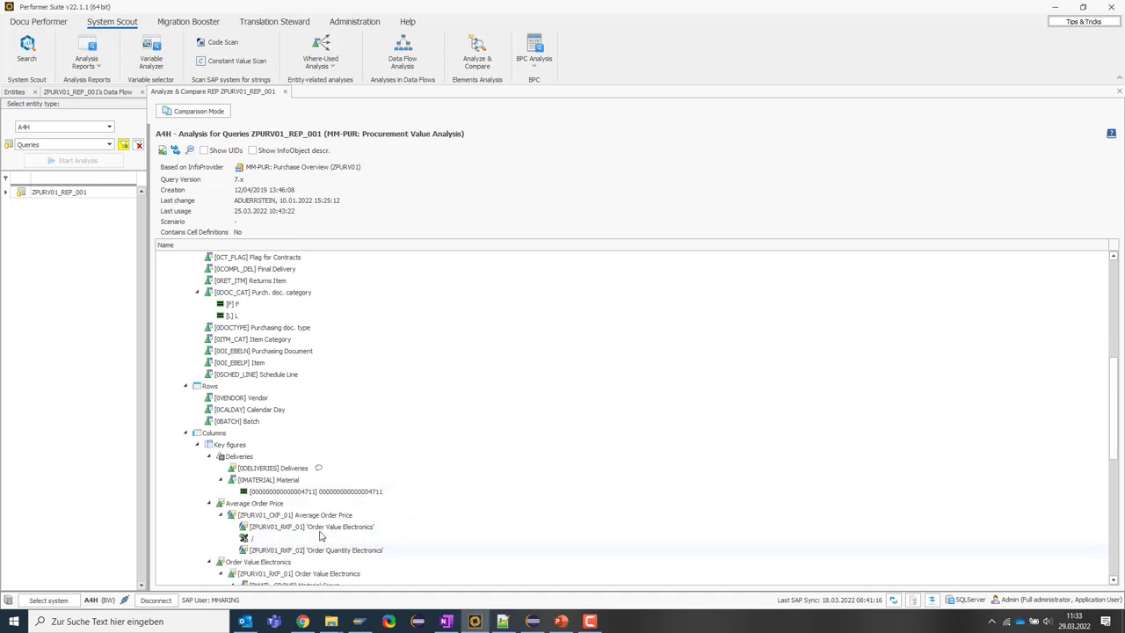
pyautogui.scroll(-1, 321, 532)
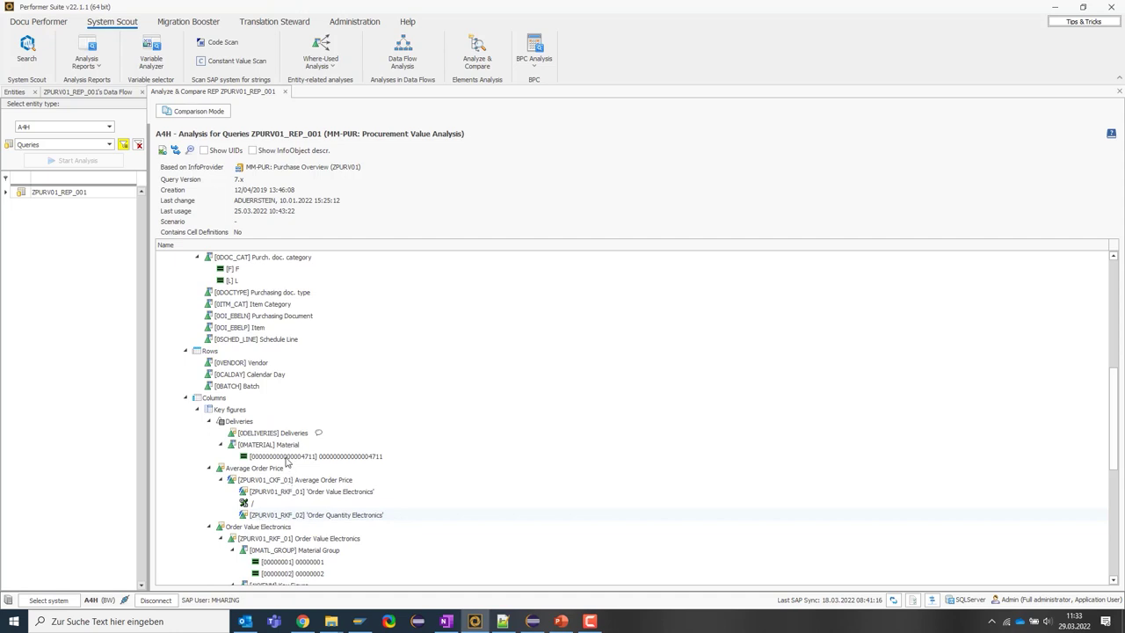
pyautogui.scroll(-2, 286, 463)
pyautogui.scroll(-5, 286, 461)
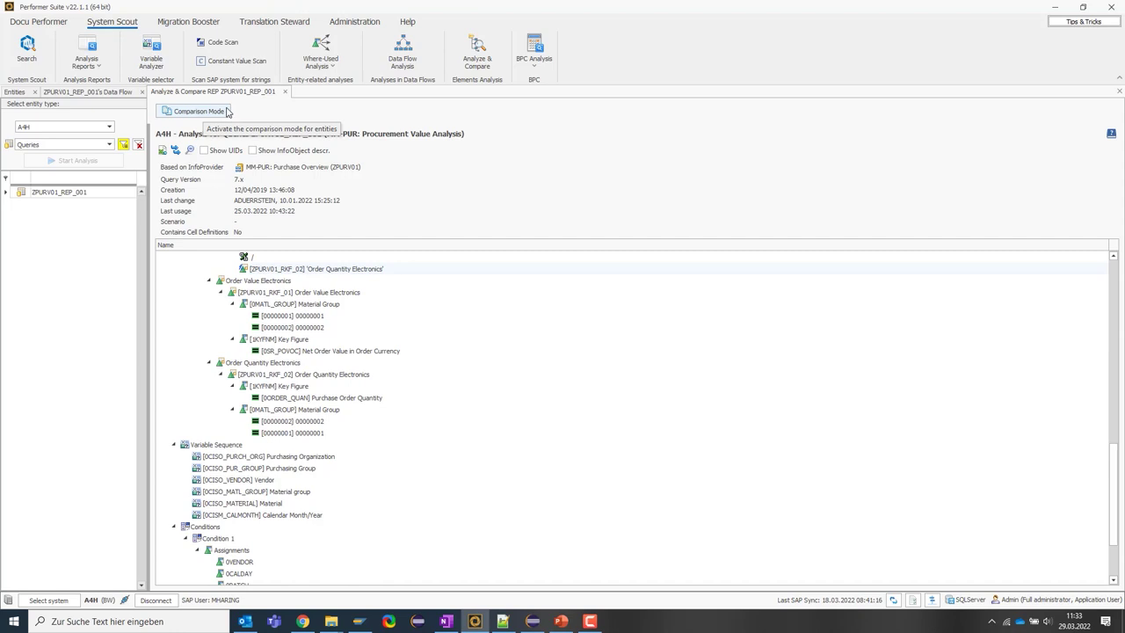
pyautogui.click(199, 110)
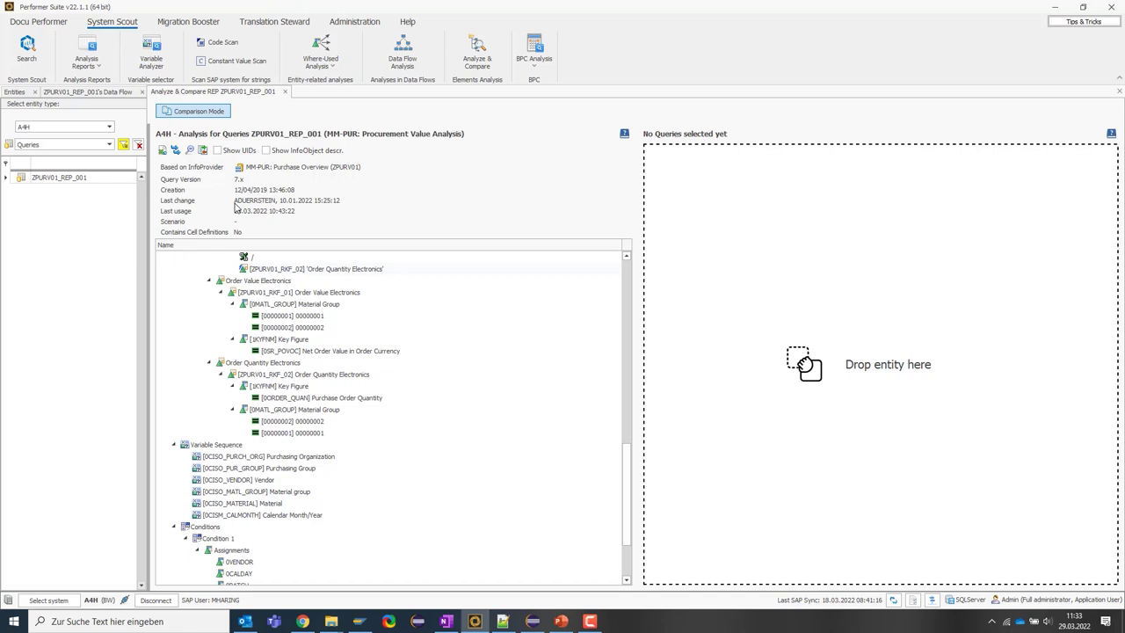
pyautogui.click(109, 129)
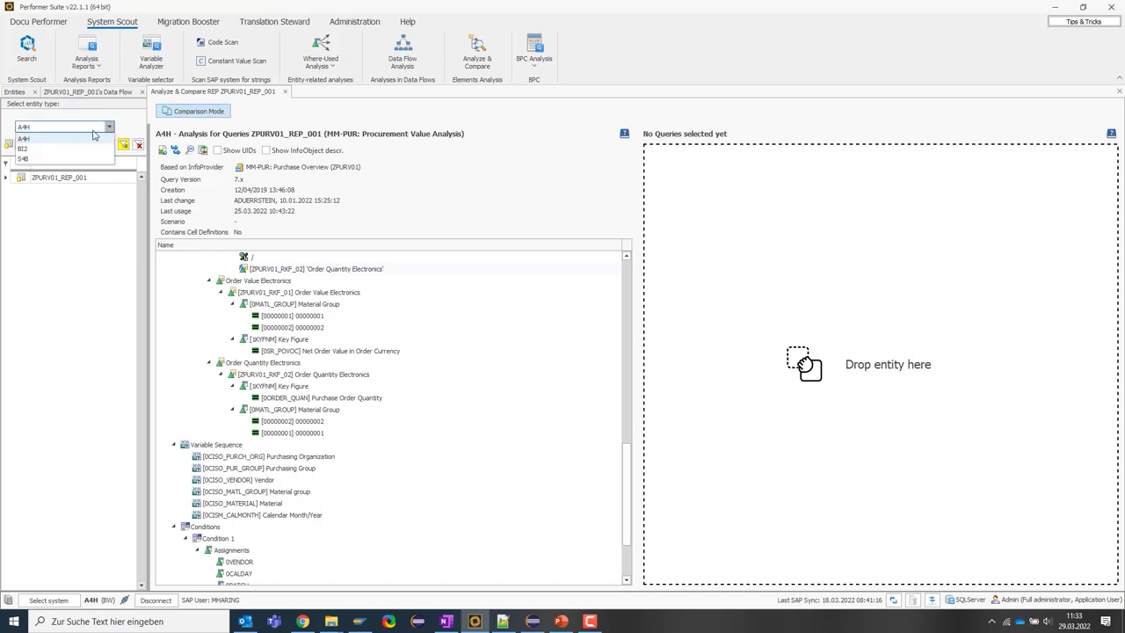
pyautogui.click(31, 149)
pyautogui.click(53, 177)
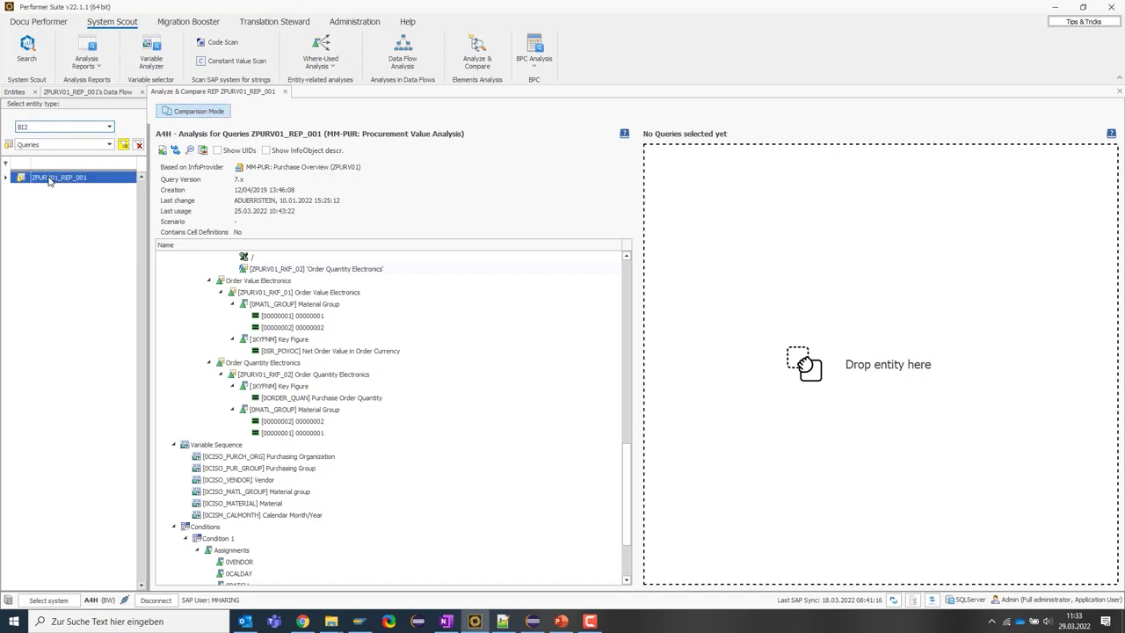
pyautogui.moveTo(51, 180); pyautogui.dragTo(776, 241)
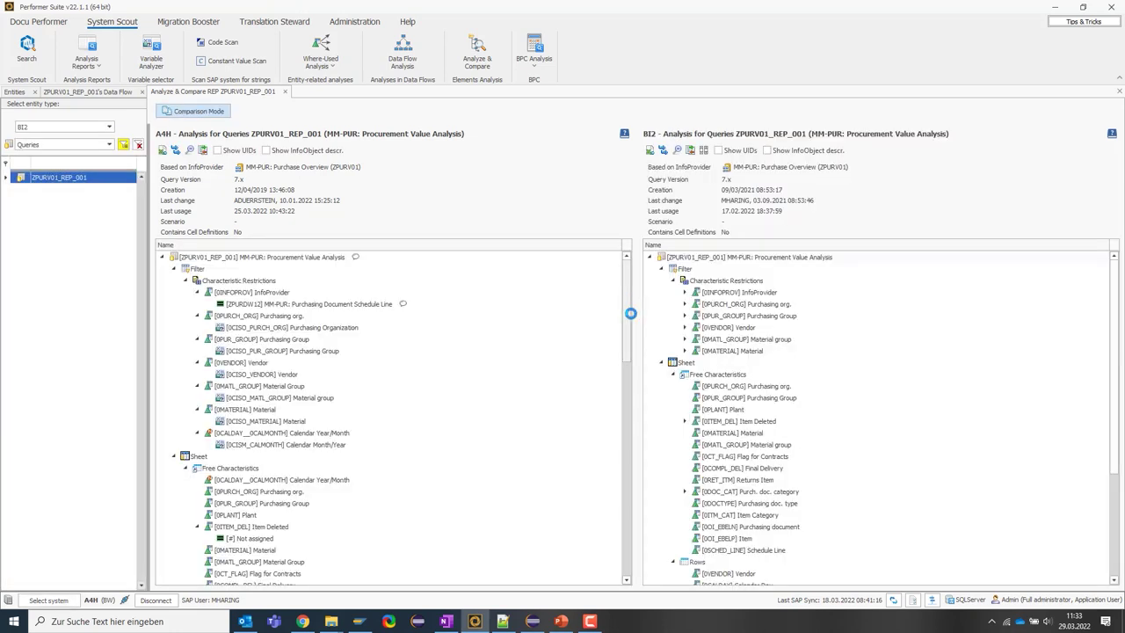
pyautogui.click(661, 151)
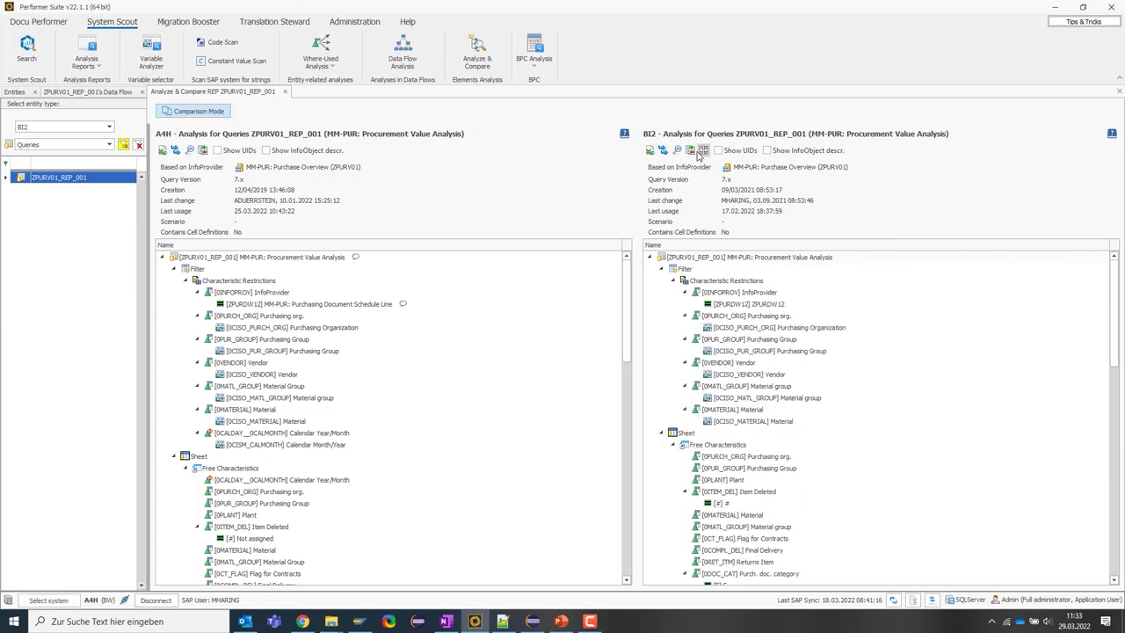
pyautogui.click(690, 150)
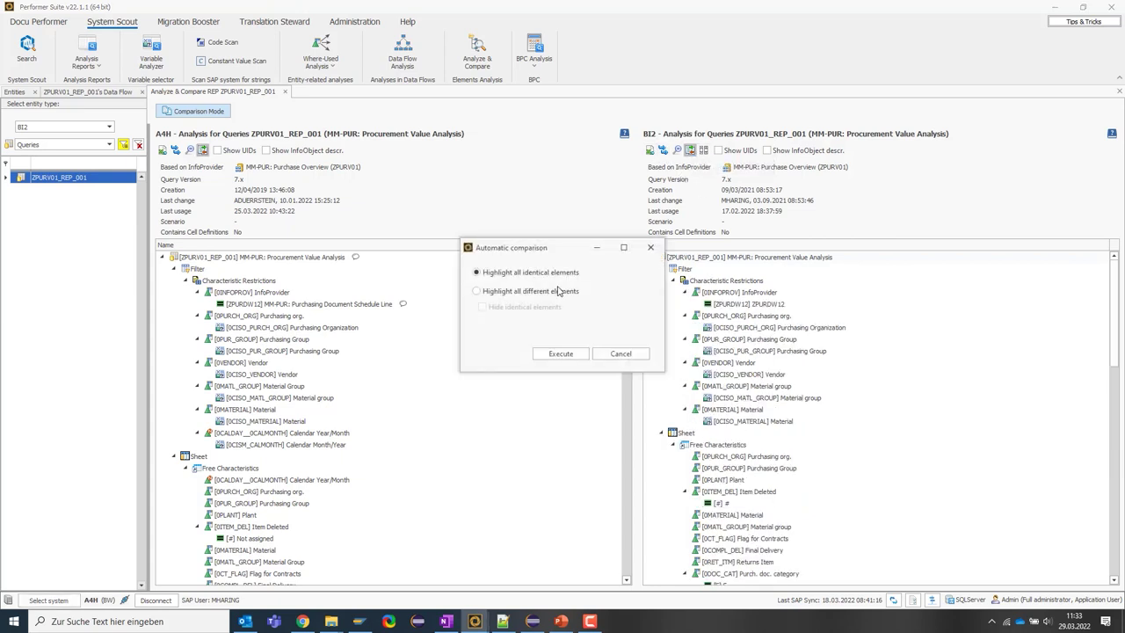
pyautogui.click(561, 291)
pyautogui.click(559, 354)
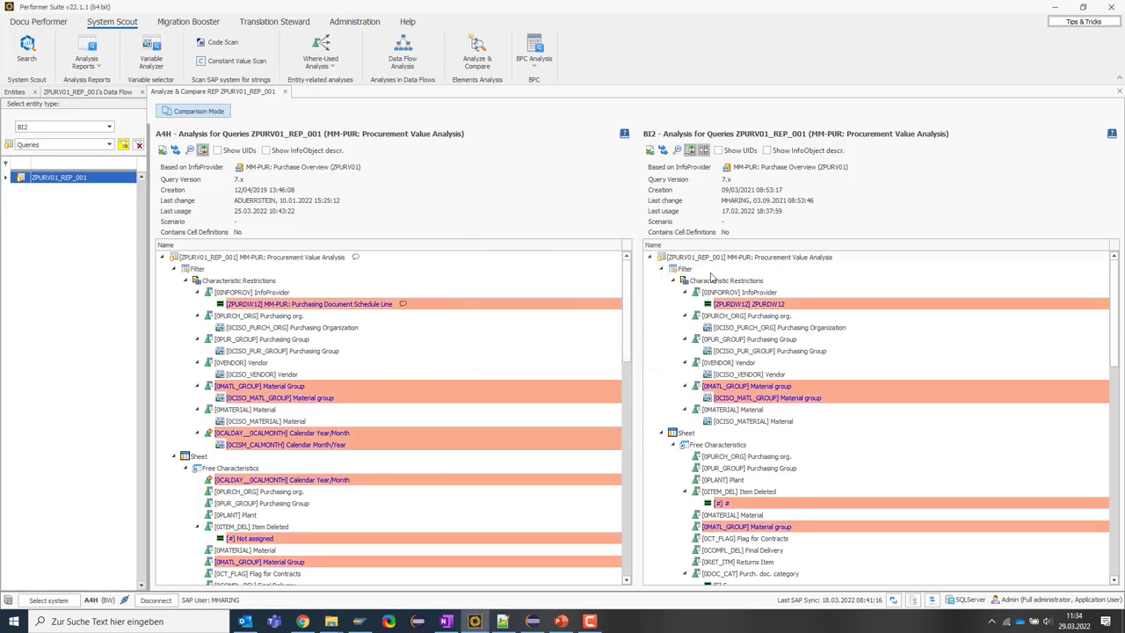
pyautogui.scroll(-1, 743, 308)
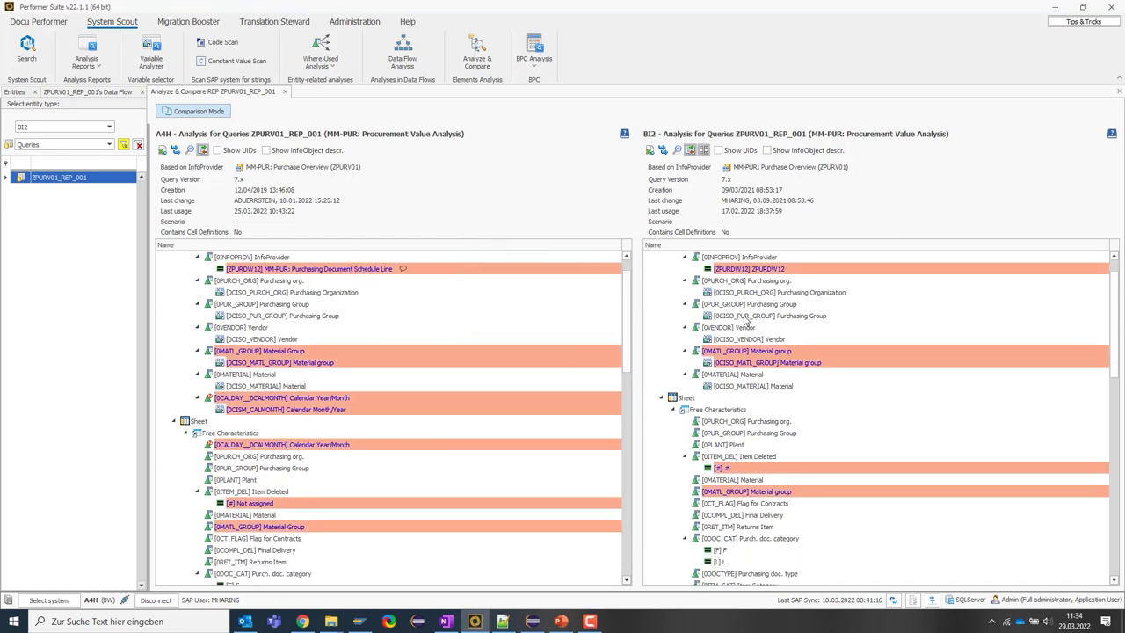
pyautogui.scroll(-5, 749, 353)
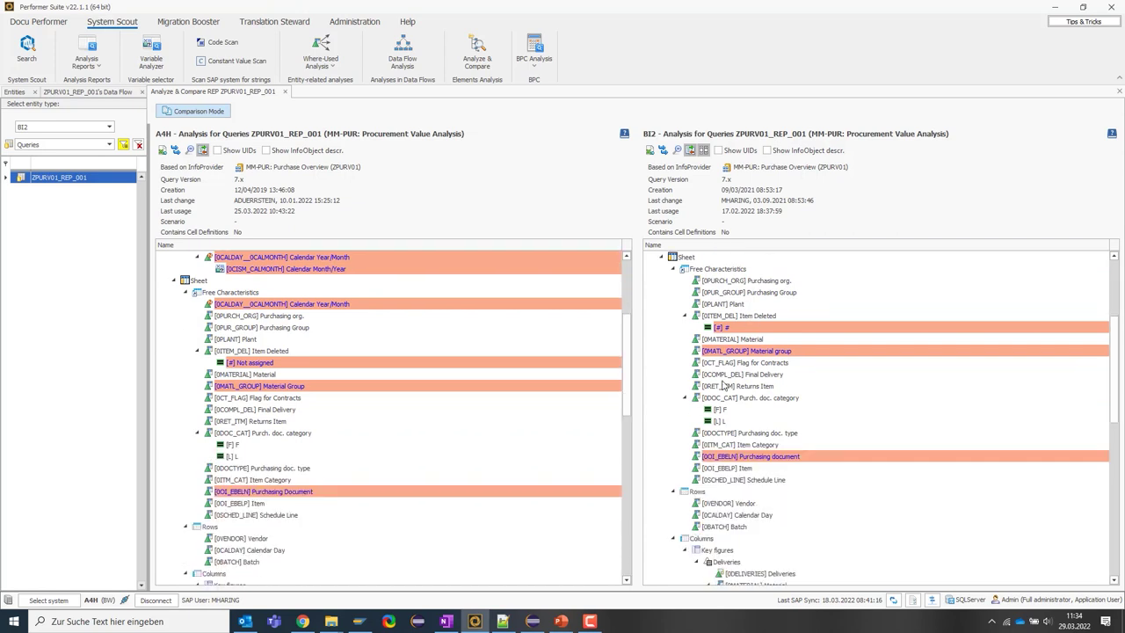
pyautogui.scroll(-8, 721, 385)
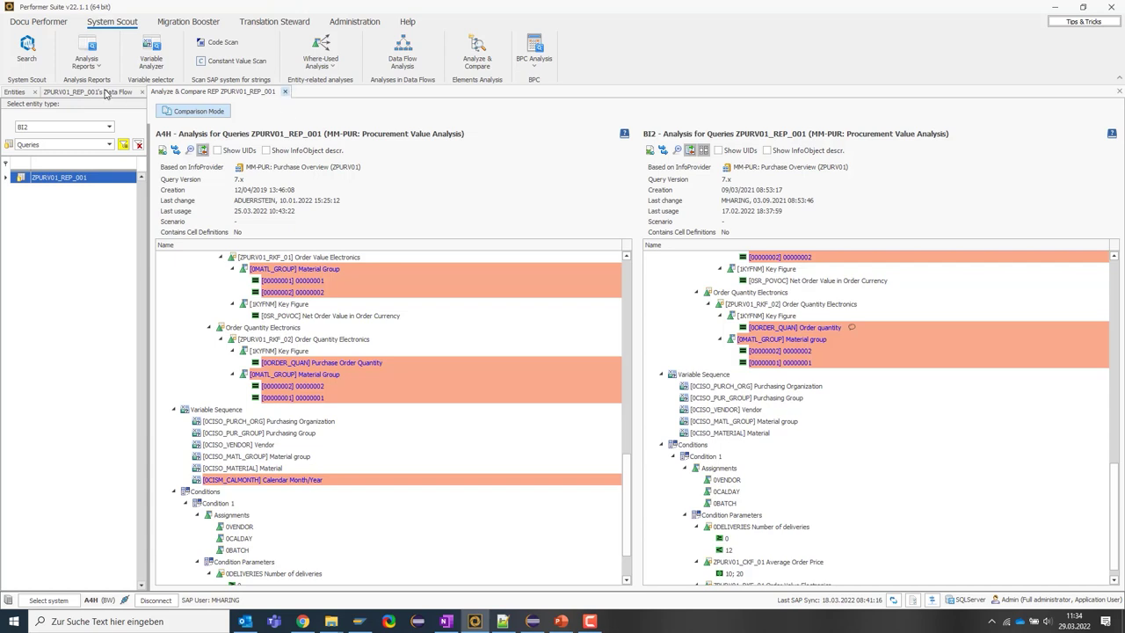
# - On the Data Flow diagram, select ZPURV01 and ZPURDW13 and start a Where-Used Analysis
pyautogui.click(105, 92)
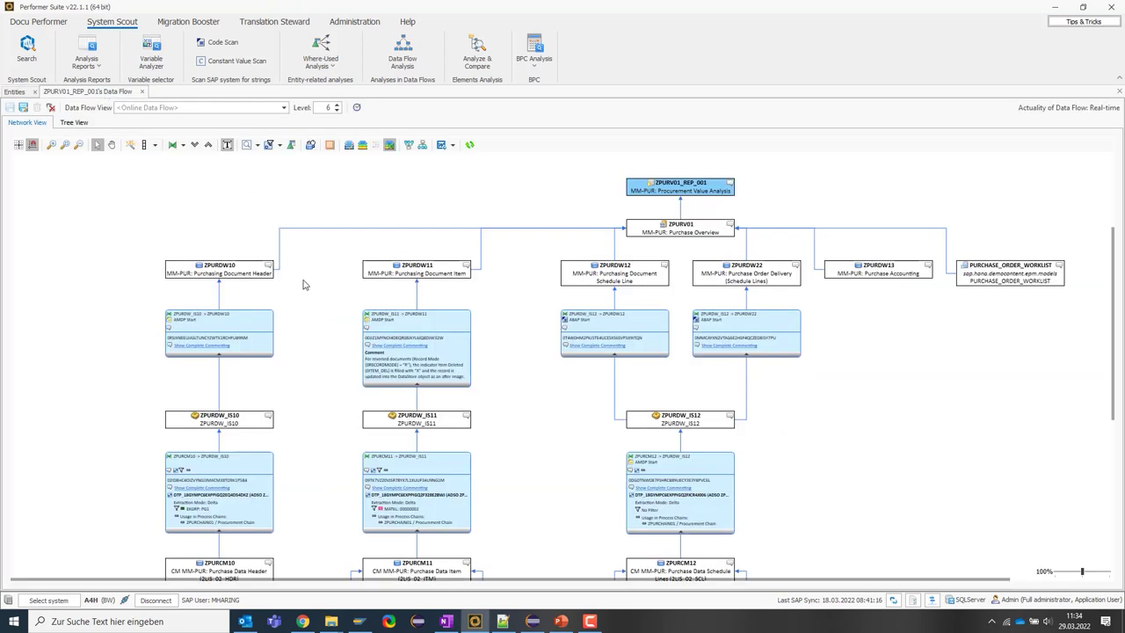
pyautogui.scroll(1, 315, 304)
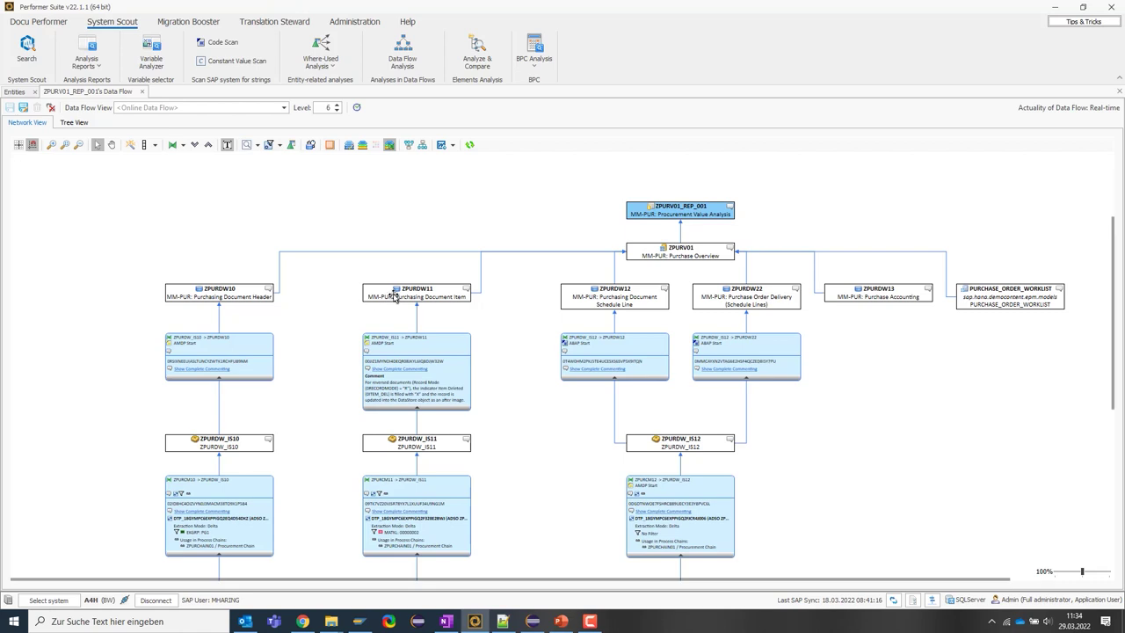
pyautogui.click(709, 253)
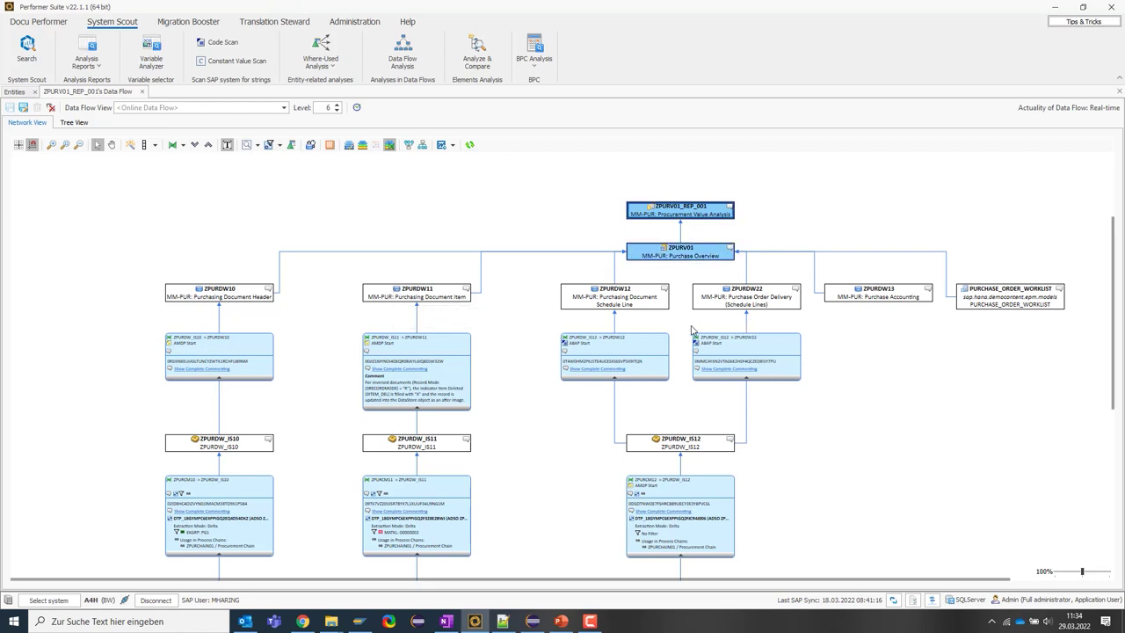
pyautogui.click(861, 300)
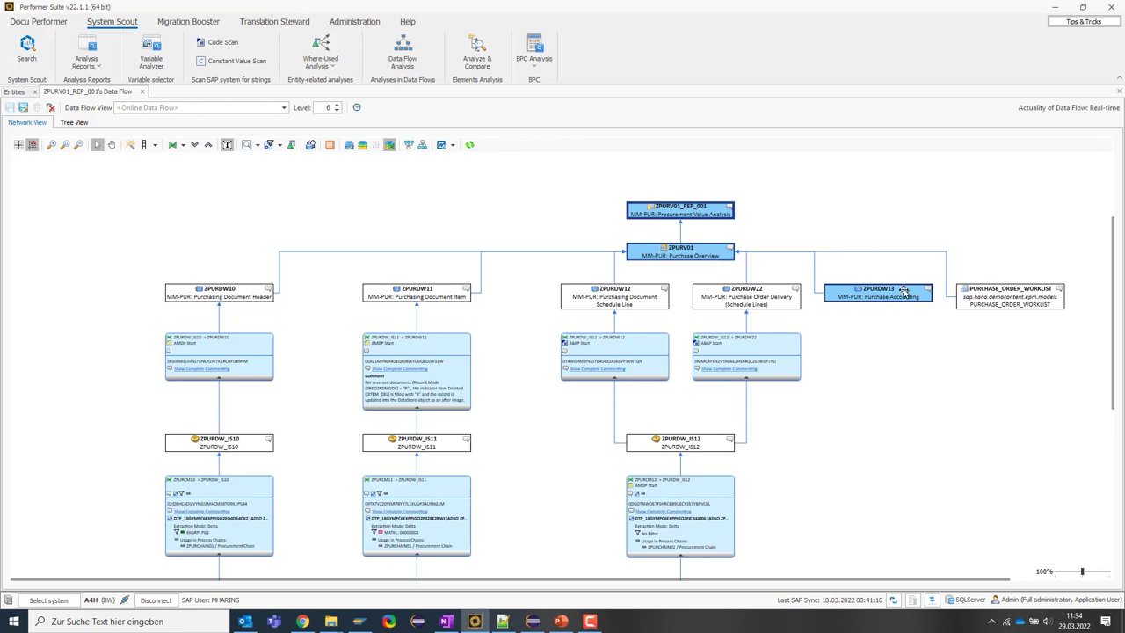
pyautogui.rightClick(904, 290)
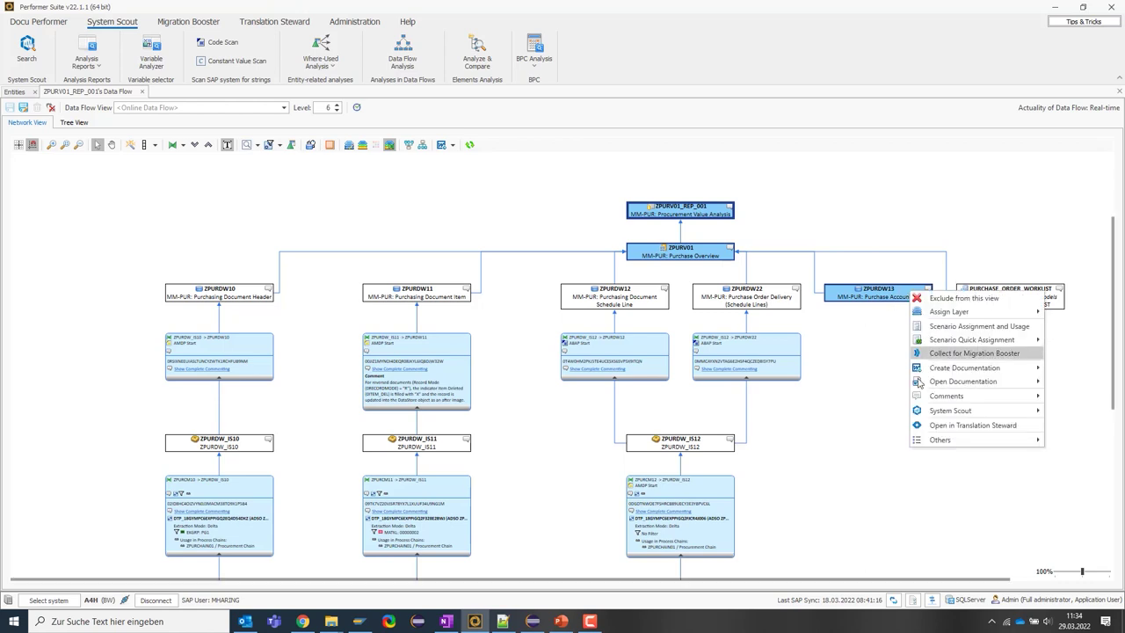
pyautogui.moveTo(937, 416)
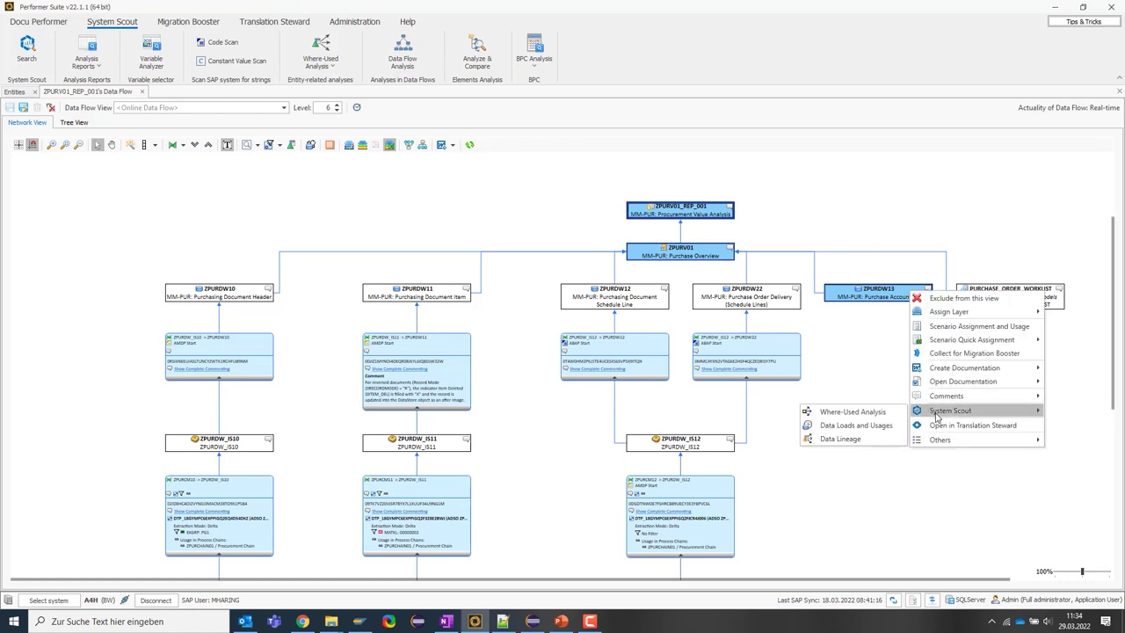
pyautogui.click(890, 414)
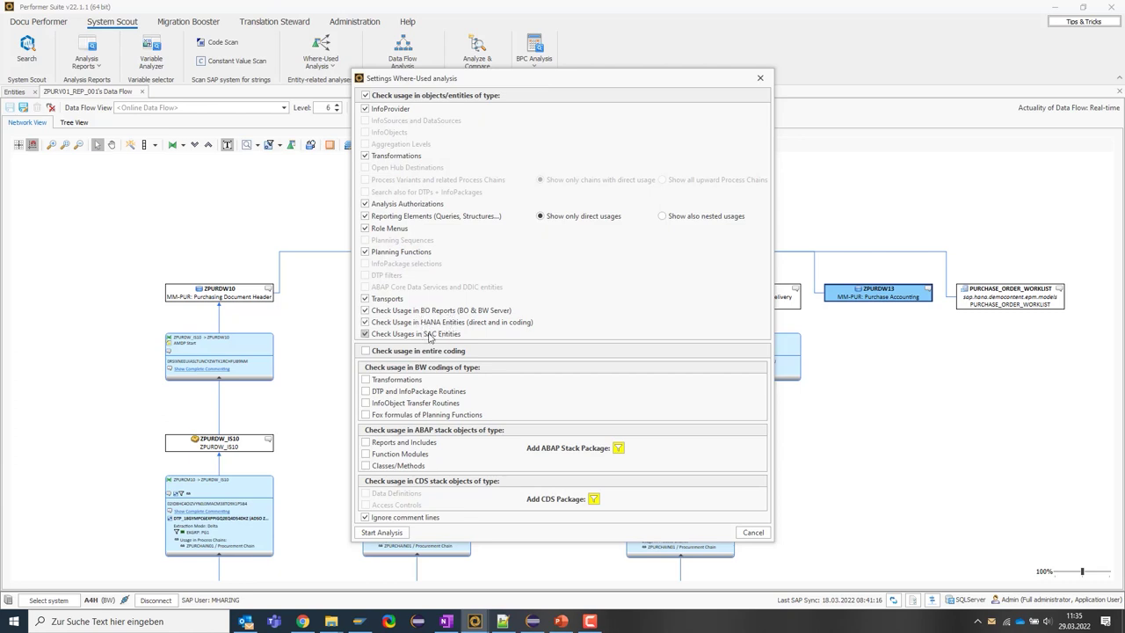
# - Run the where-used analysis including entire coding and browse the 24 BW/ERP entity rows
pyautogui.click(368, 352)
pyautogui.click(395, 537)
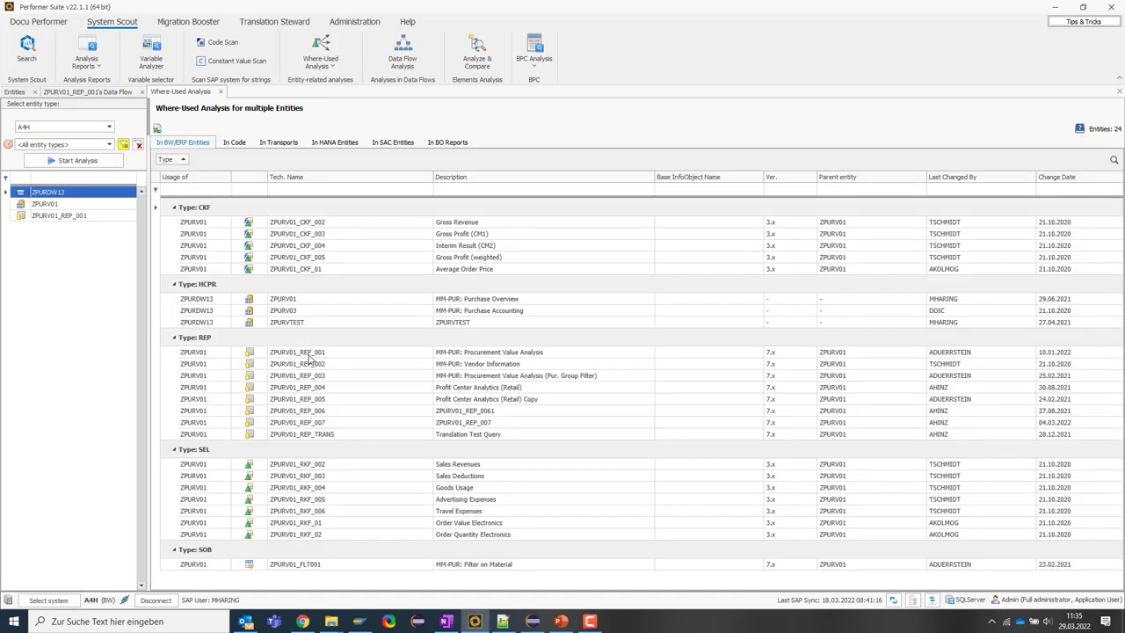
pyautogui.click(299, 223)
pyautogui.click(299, 246)
pyautogui.click(312, 257)
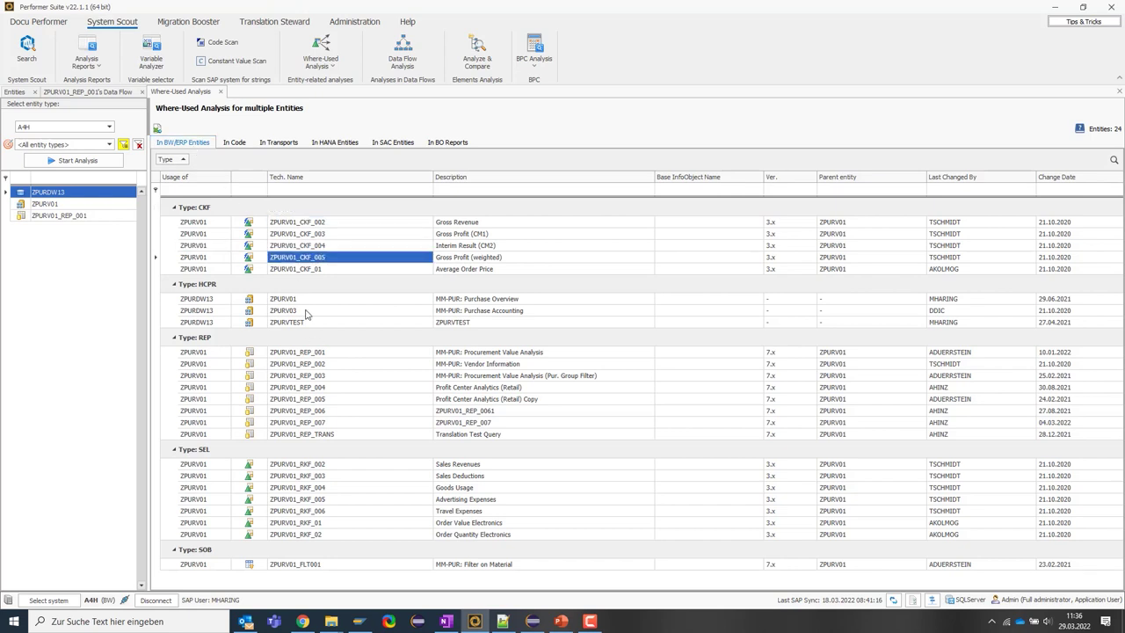
pyautogui.click(307, 312)
pyautogui.press('Down')
pyautogui.click(206, 364)
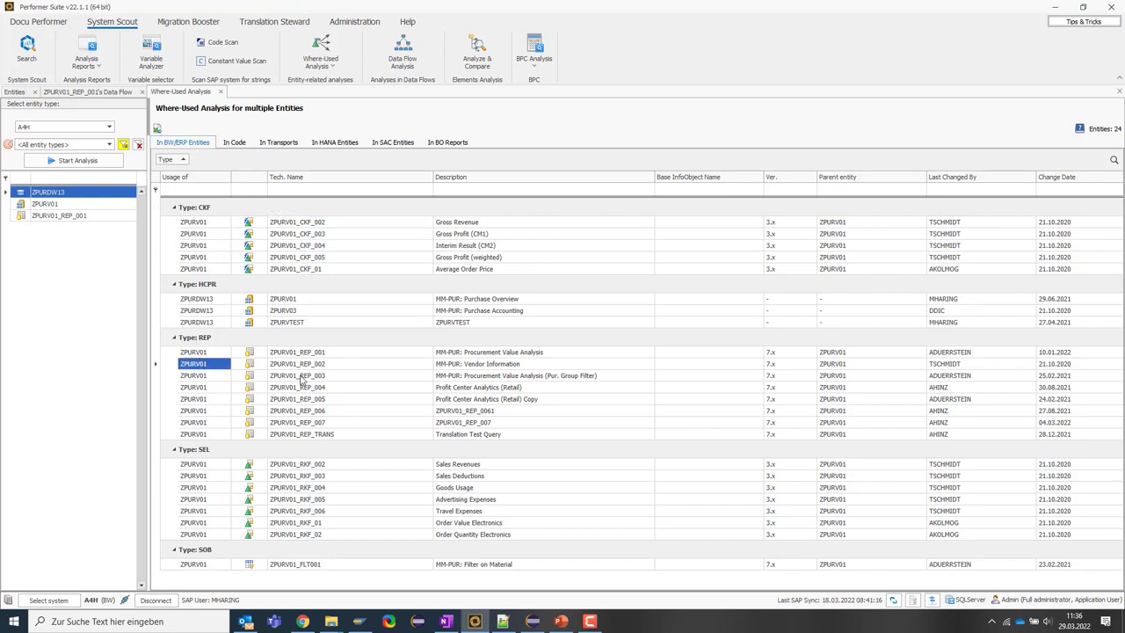
pyautogui.click(299, 377)
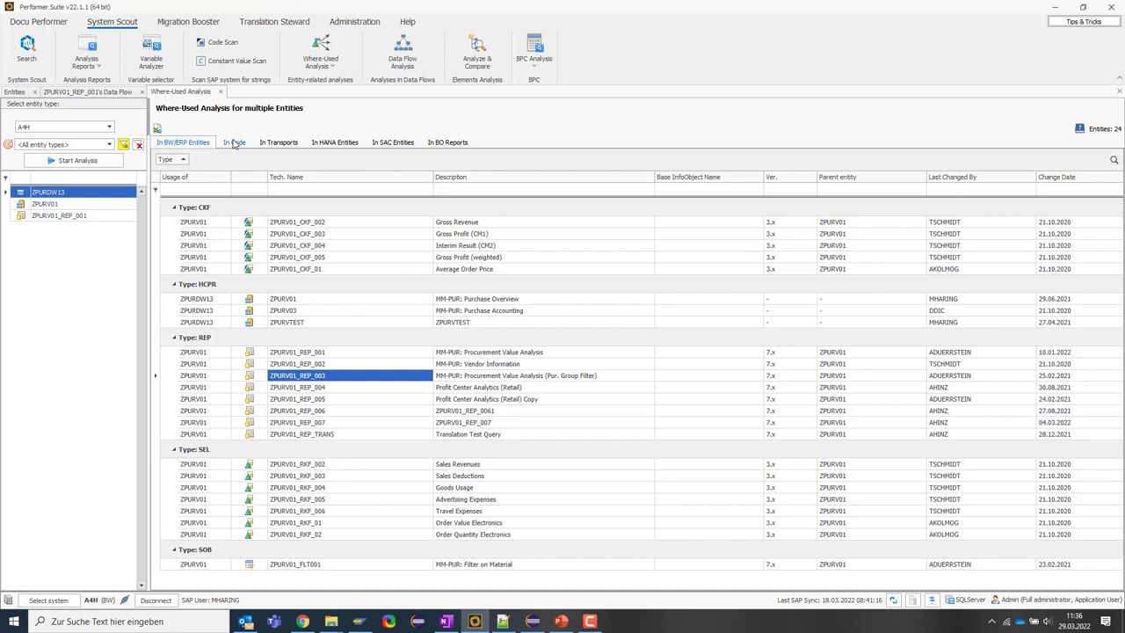
# - Inspect the ZPURDW13 start routine source, marking the it_lookup SELECT from /BIC/AZPURDW132
pyautogui.click(235, 142)
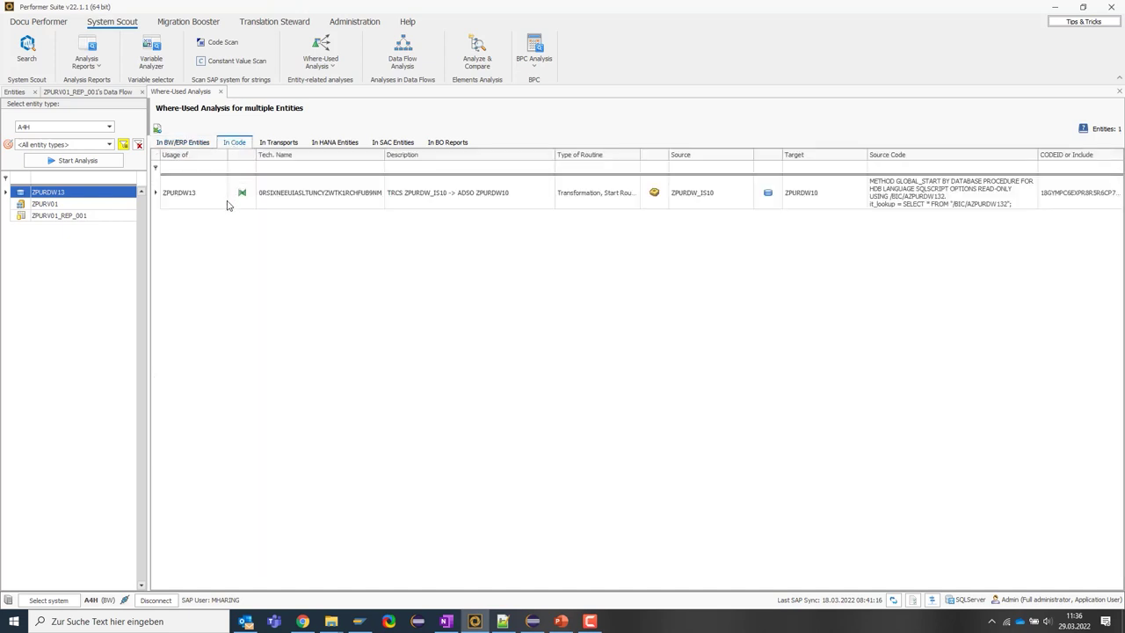
pyautogui.click(207, 202)
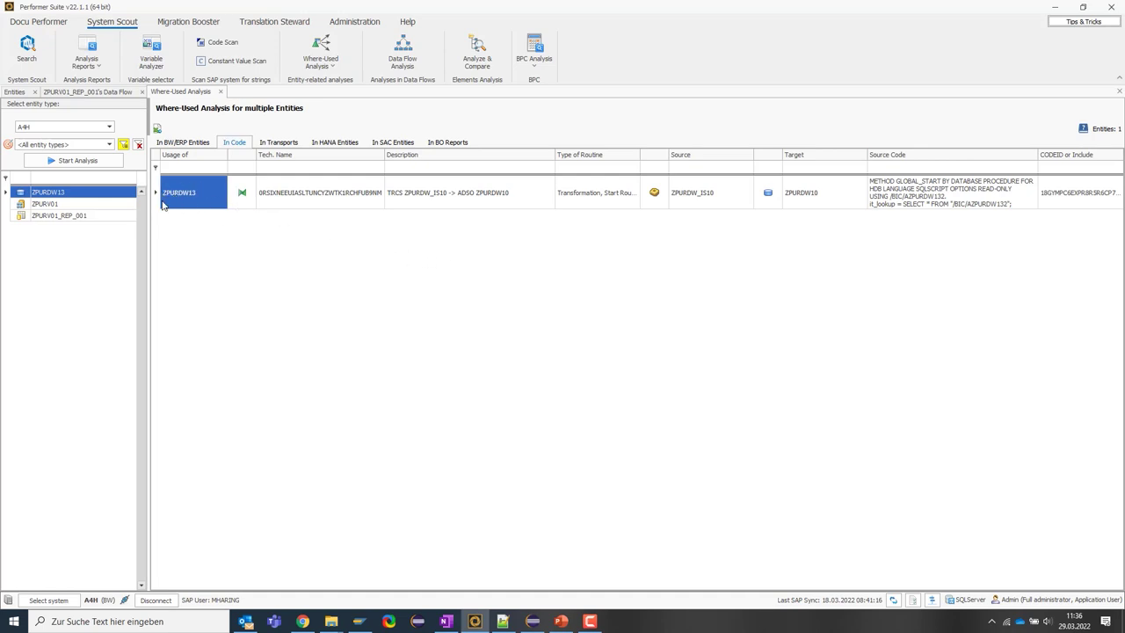
pyautogui.click(324, 204)
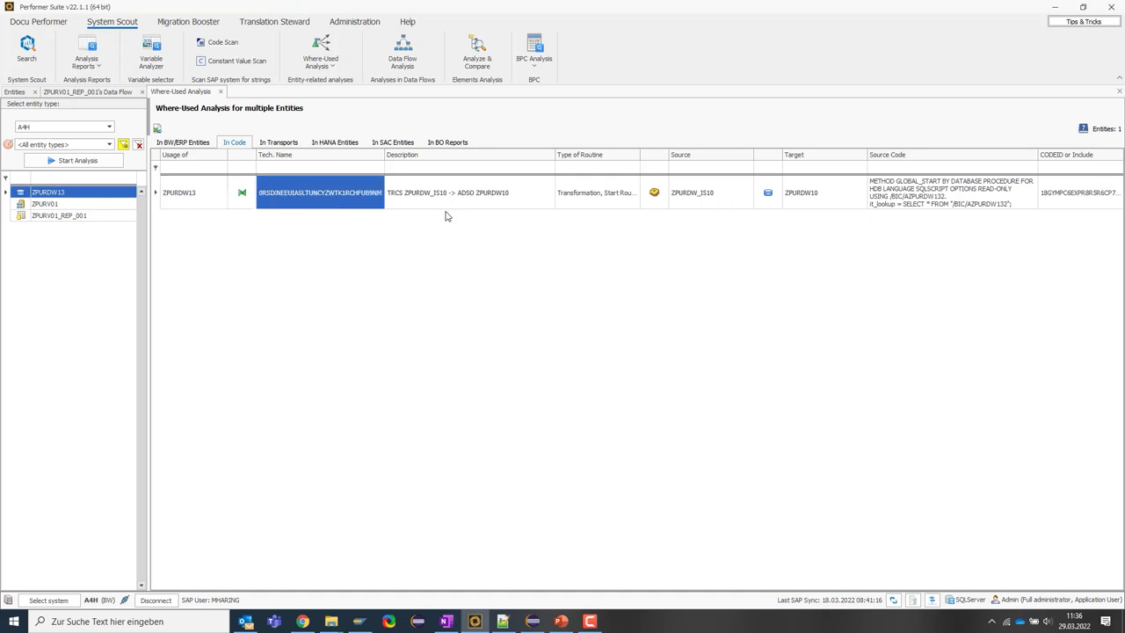
pyautogui.click(897, 195)
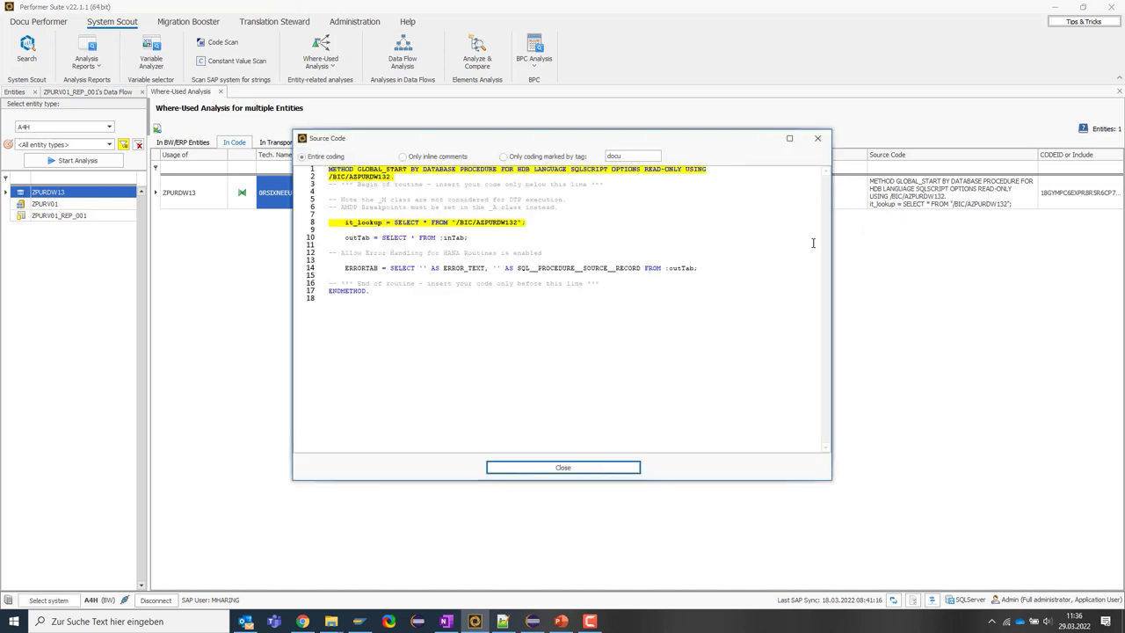
pyautogui.moveTo(528, 222); pyautogui.dragTo(346, 222)
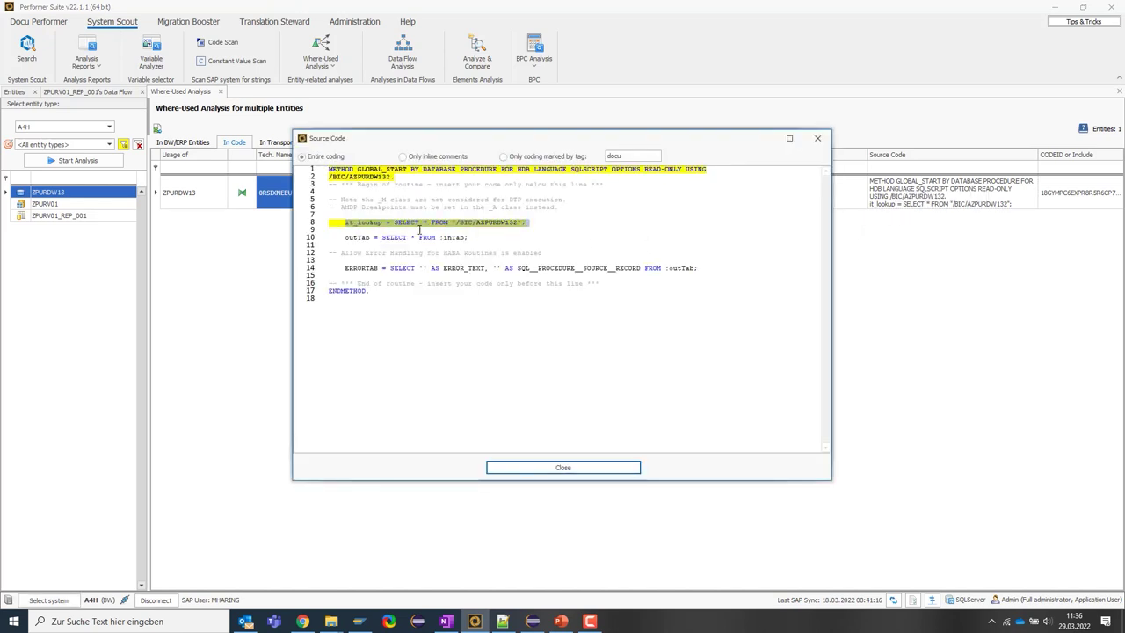
pyautogui.click(817, 141)
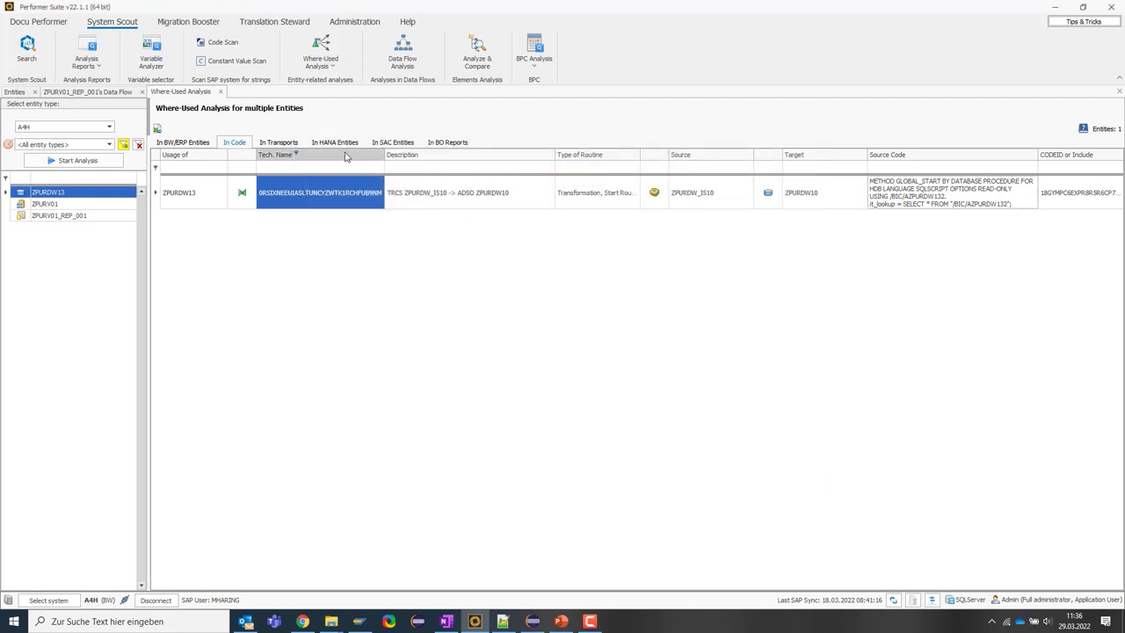
# - Review the where-used hits in transports and the HANA entity rows
pyautogui.click(276, 143)
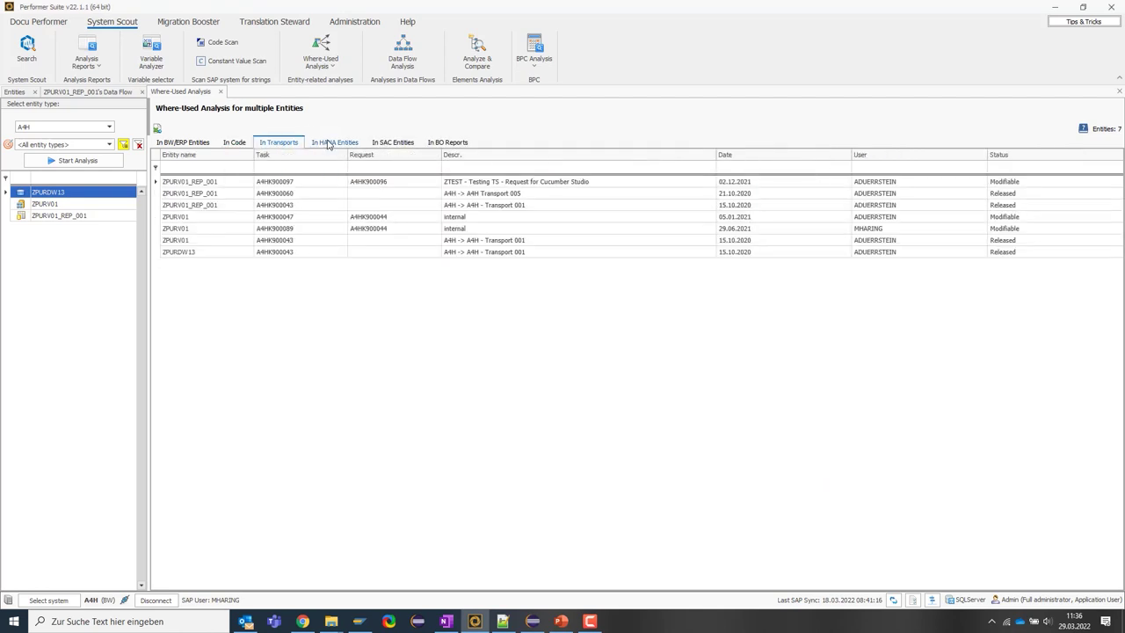
pyautogui.click(327, 143)
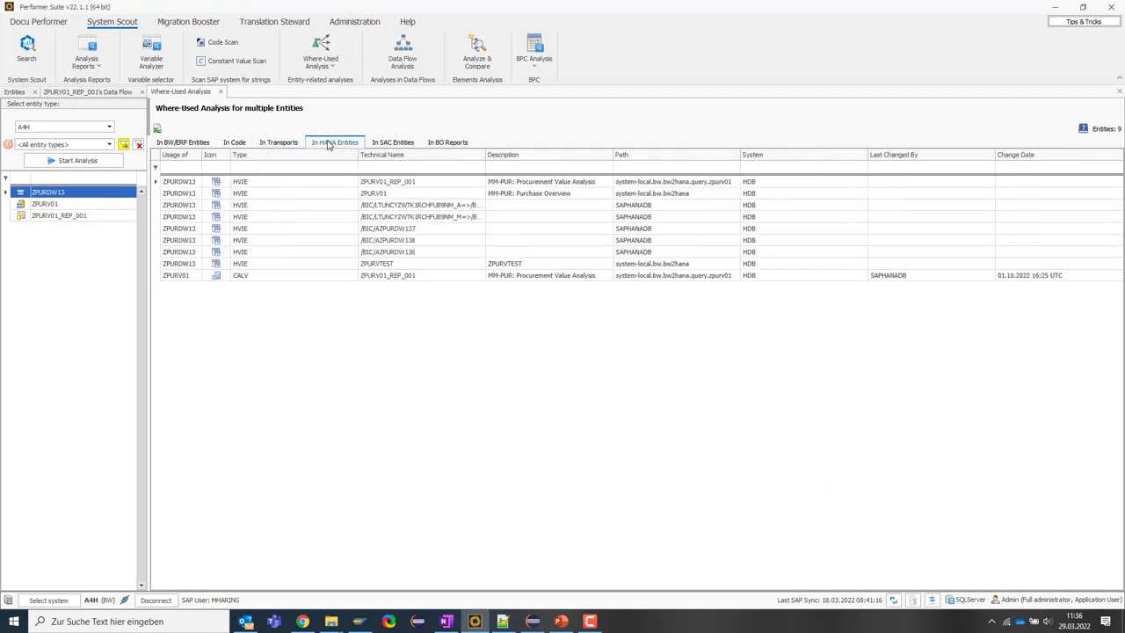
pyautogui.click(301, 208)
pyautogui.click(284, 263)
# - Check the SAC analytic application and three BO report usages, then close the results
pyautogui.click(396, 144)
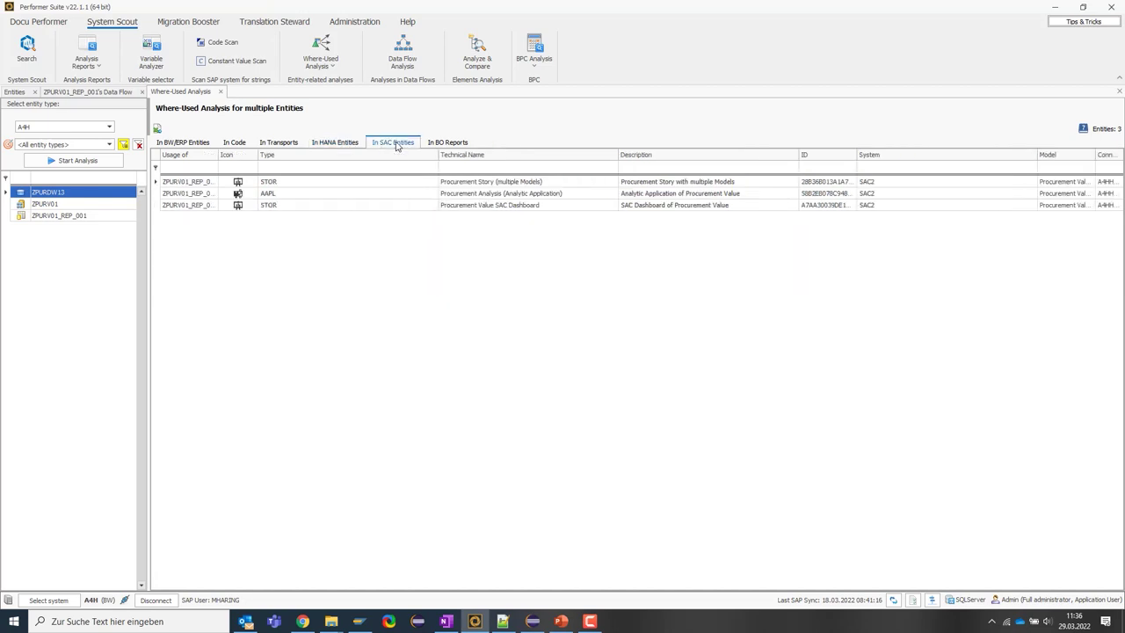
pyautogui.click(309, 193)
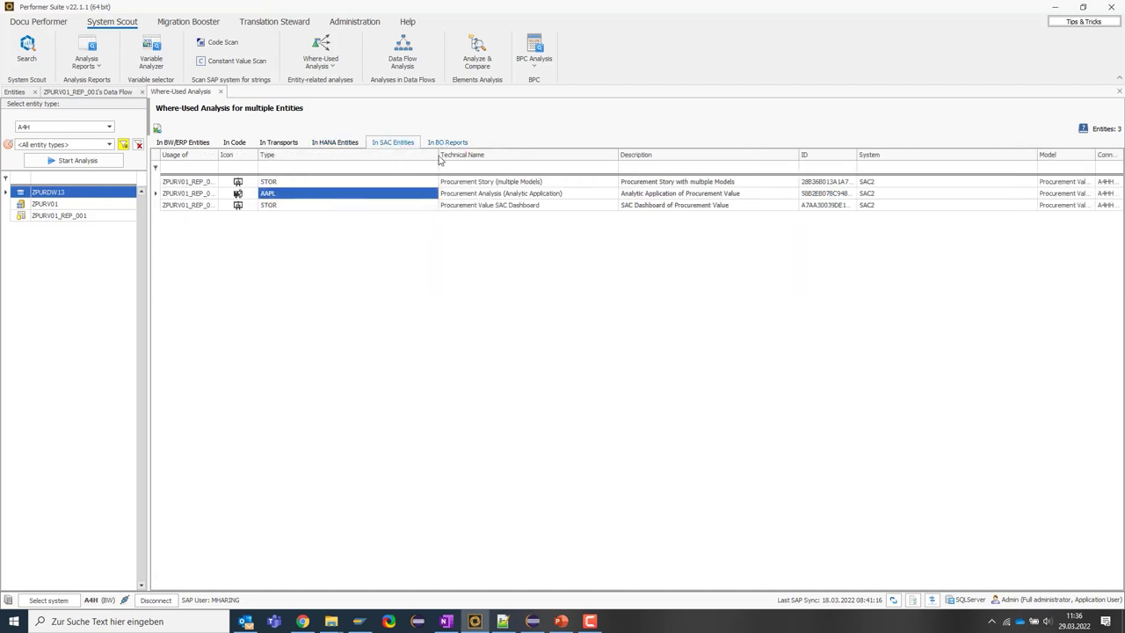
pyautogui.click(447, 142)
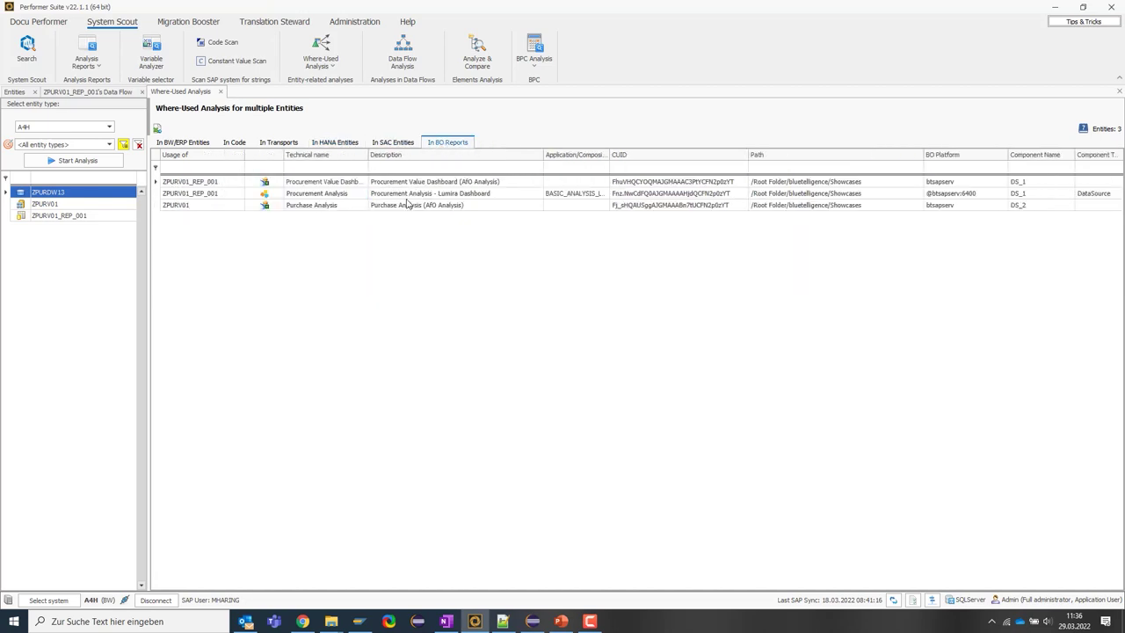
pyautogui.click(221, 93)
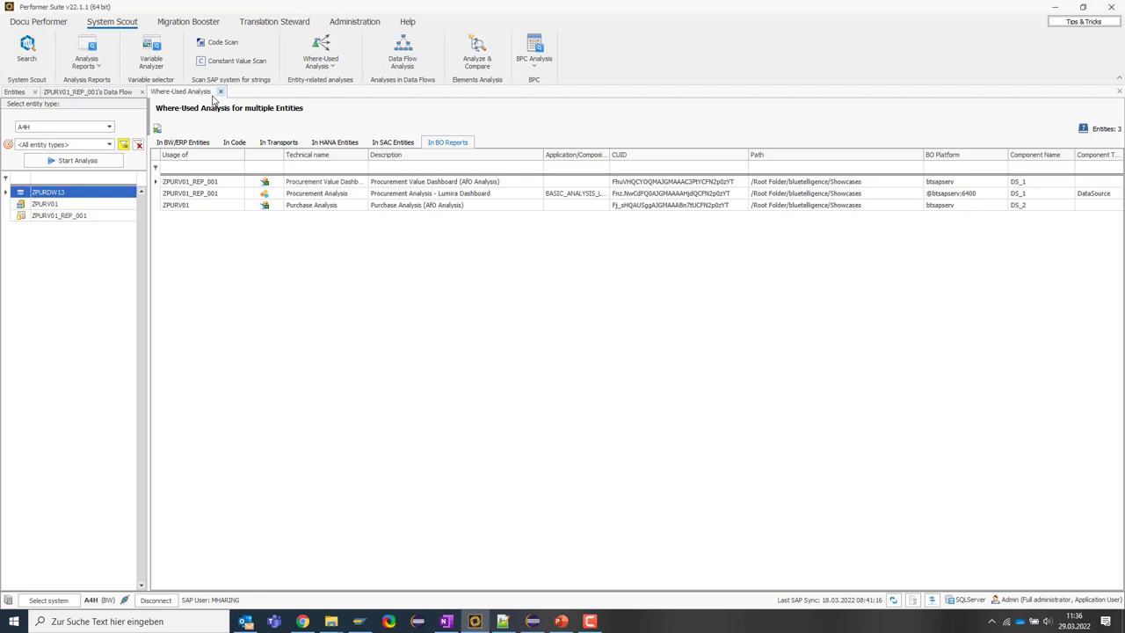
# - Switch back to the ZPURV01_REP_001 Data Flow tab and scroll down through ZPURV01 and ZPURDW10–13
pyautogui.click(122, 93)
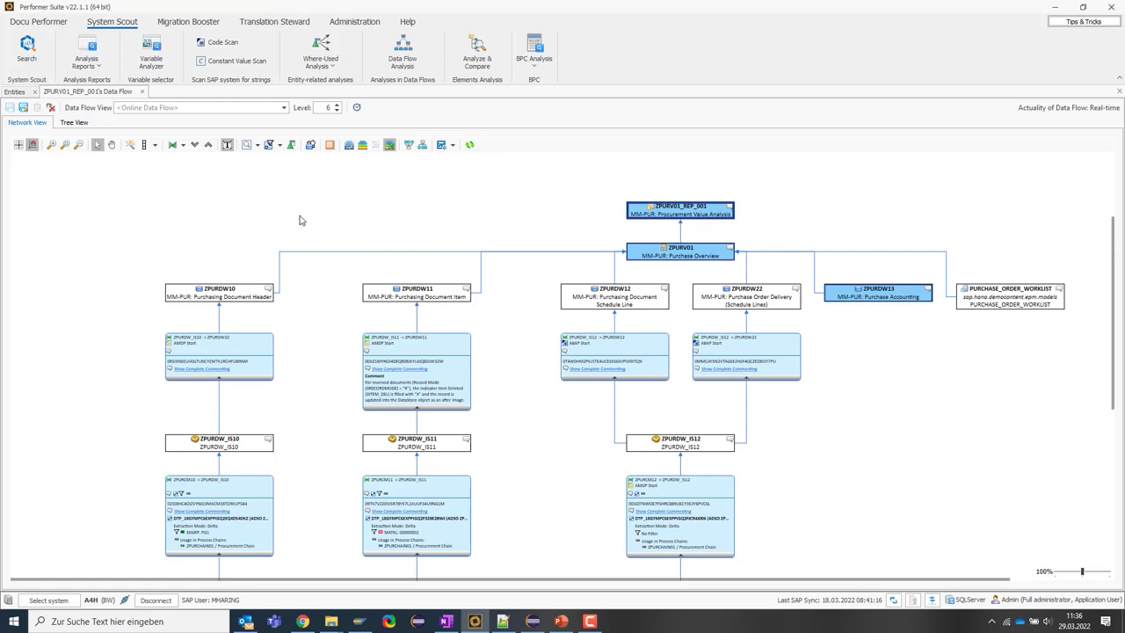
pyautogui.scroll(-1, 303, 219)
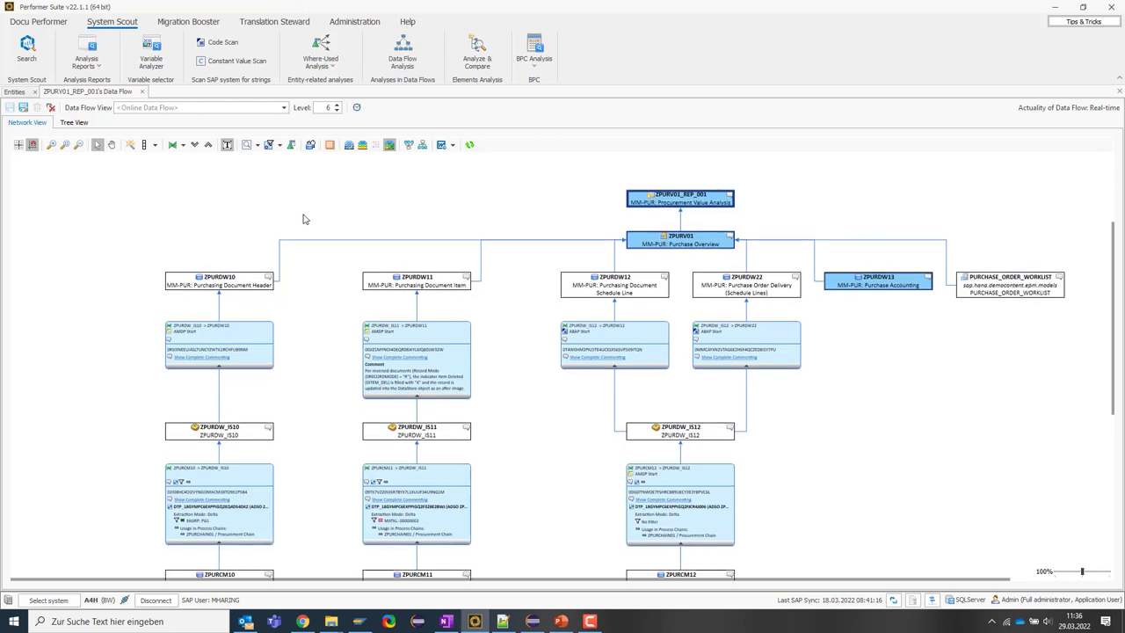